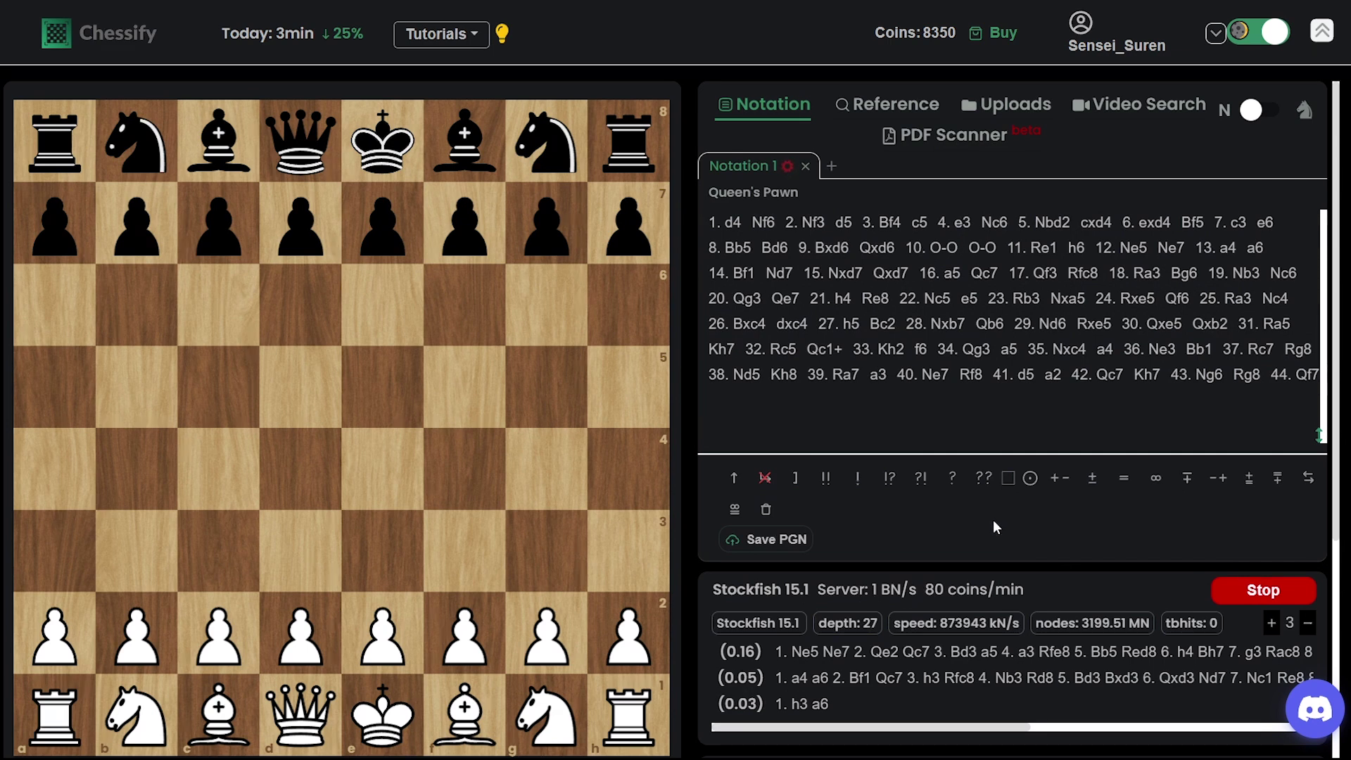
Advance the Queen's Pawn game from the starting position to White's 3.Bf4.
key("Right")
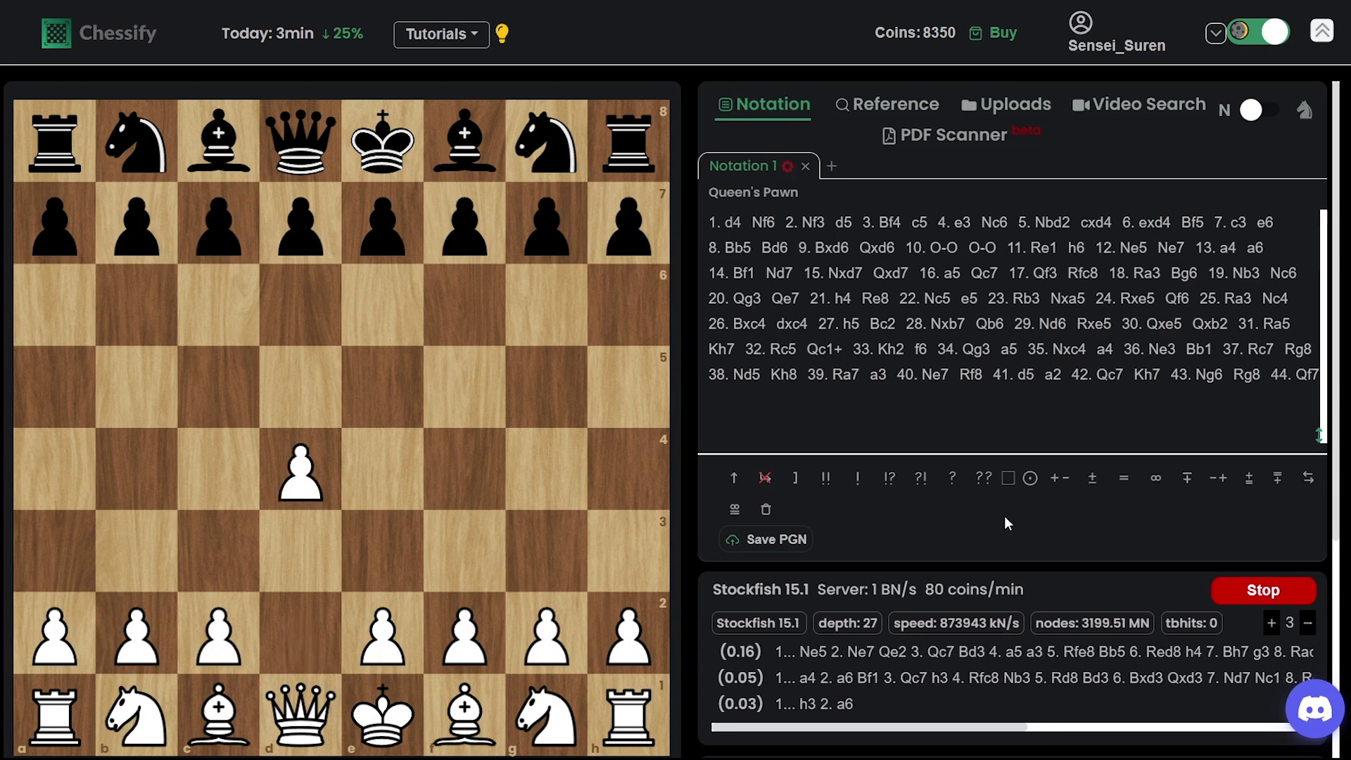
key("Right")
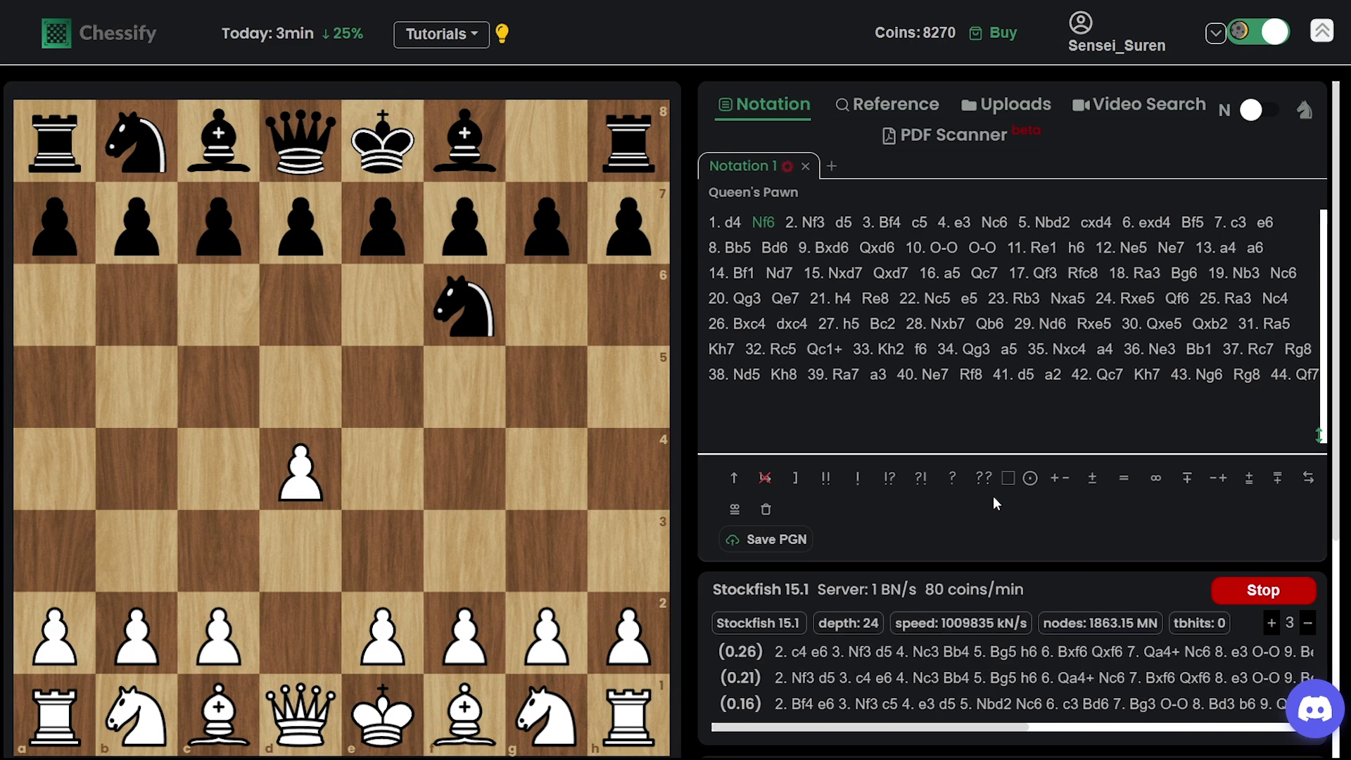
key("Right")
key("Right")
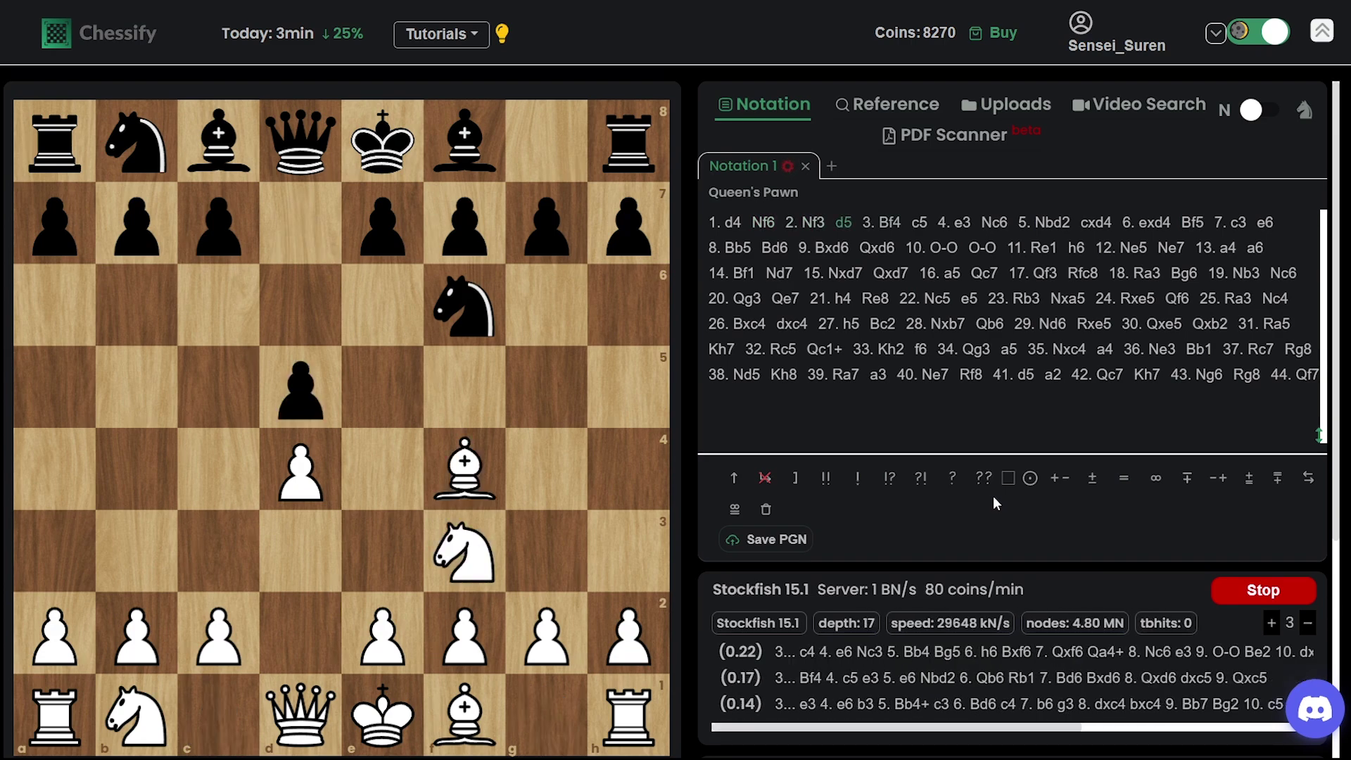
key("Right")
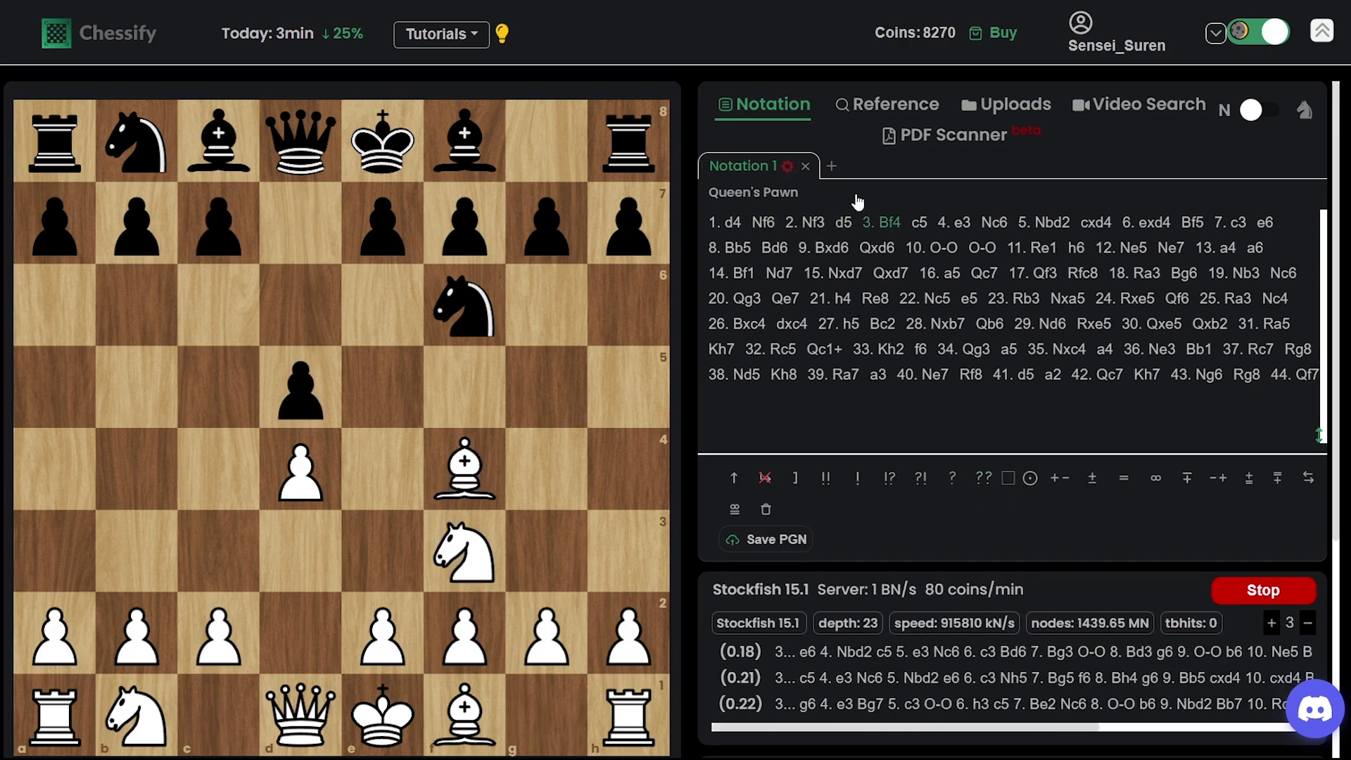
Open the reference database for the position after 3.Bf4 and follow the game move by move to 5.Nbd2.
left_click(908, 107)
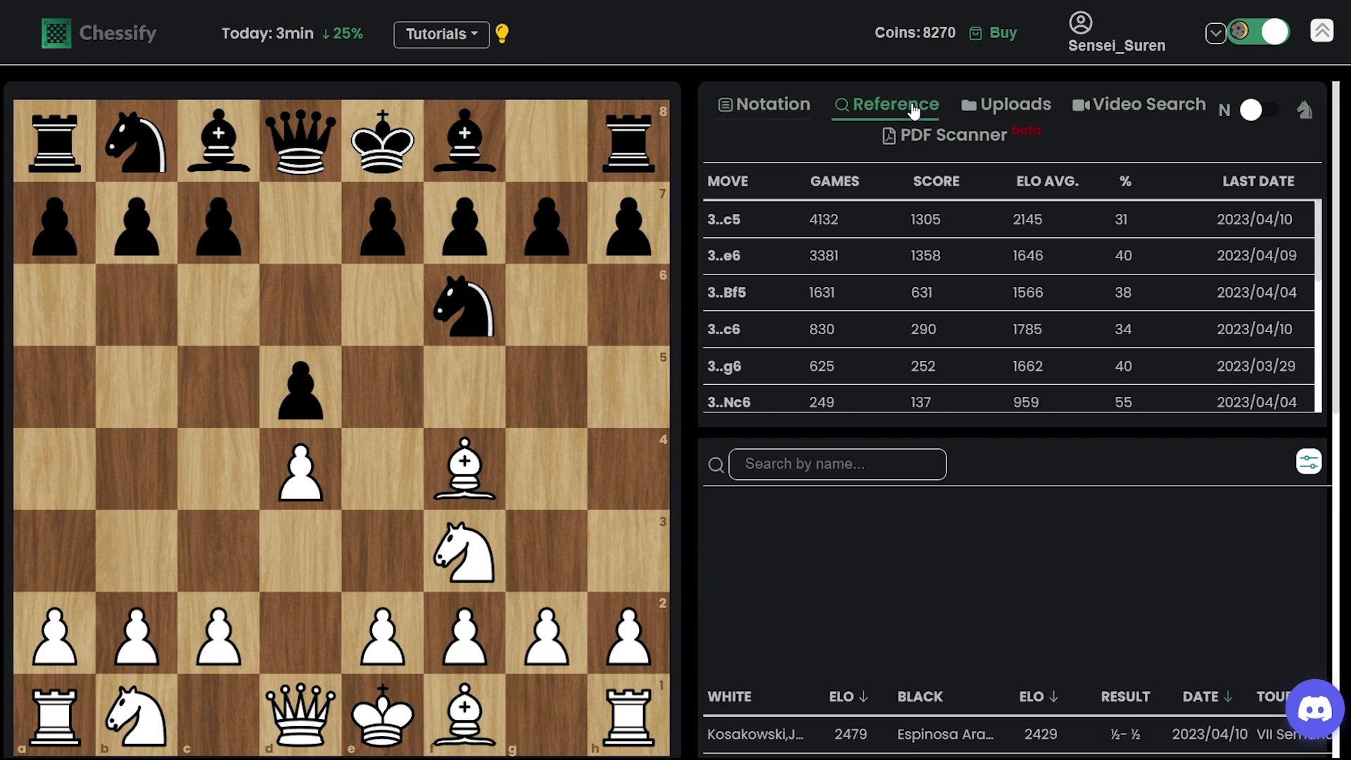
key("Right")
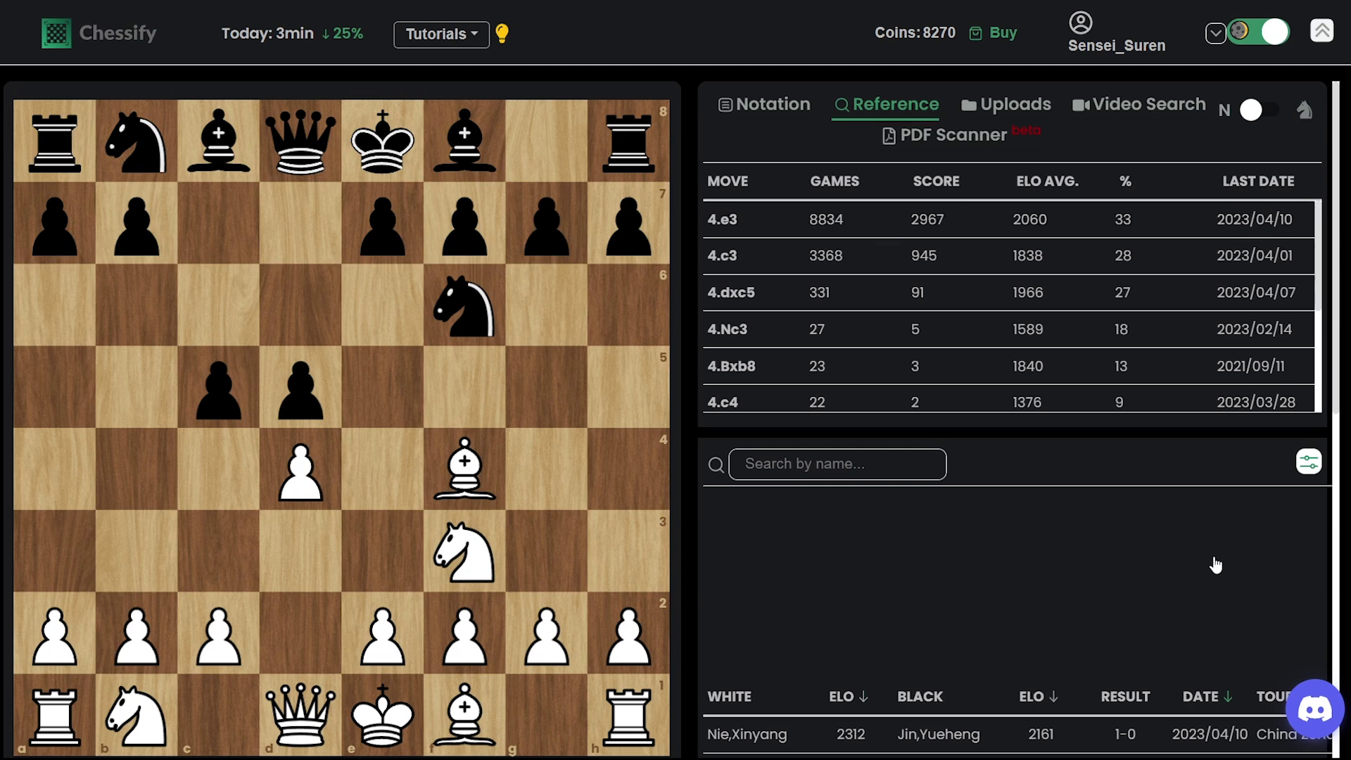
key("Right")
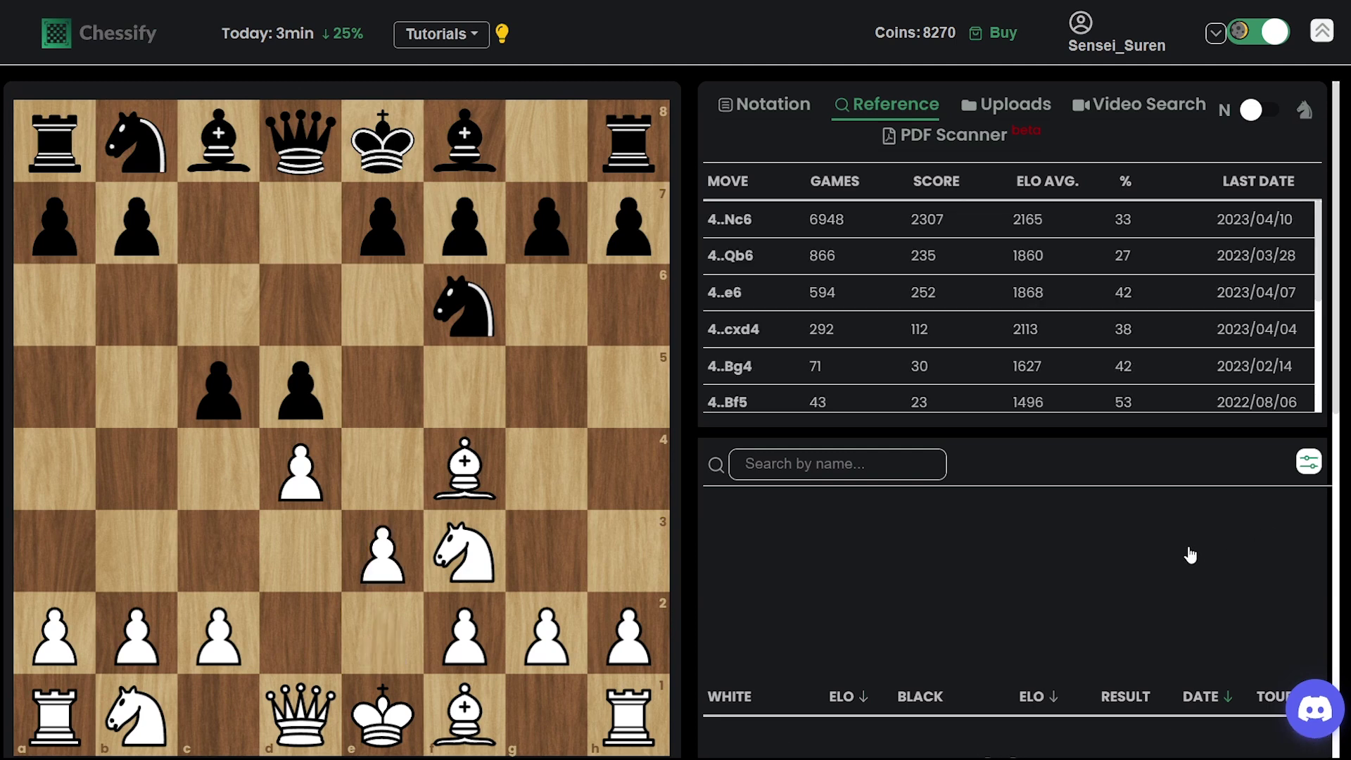
key("Right")
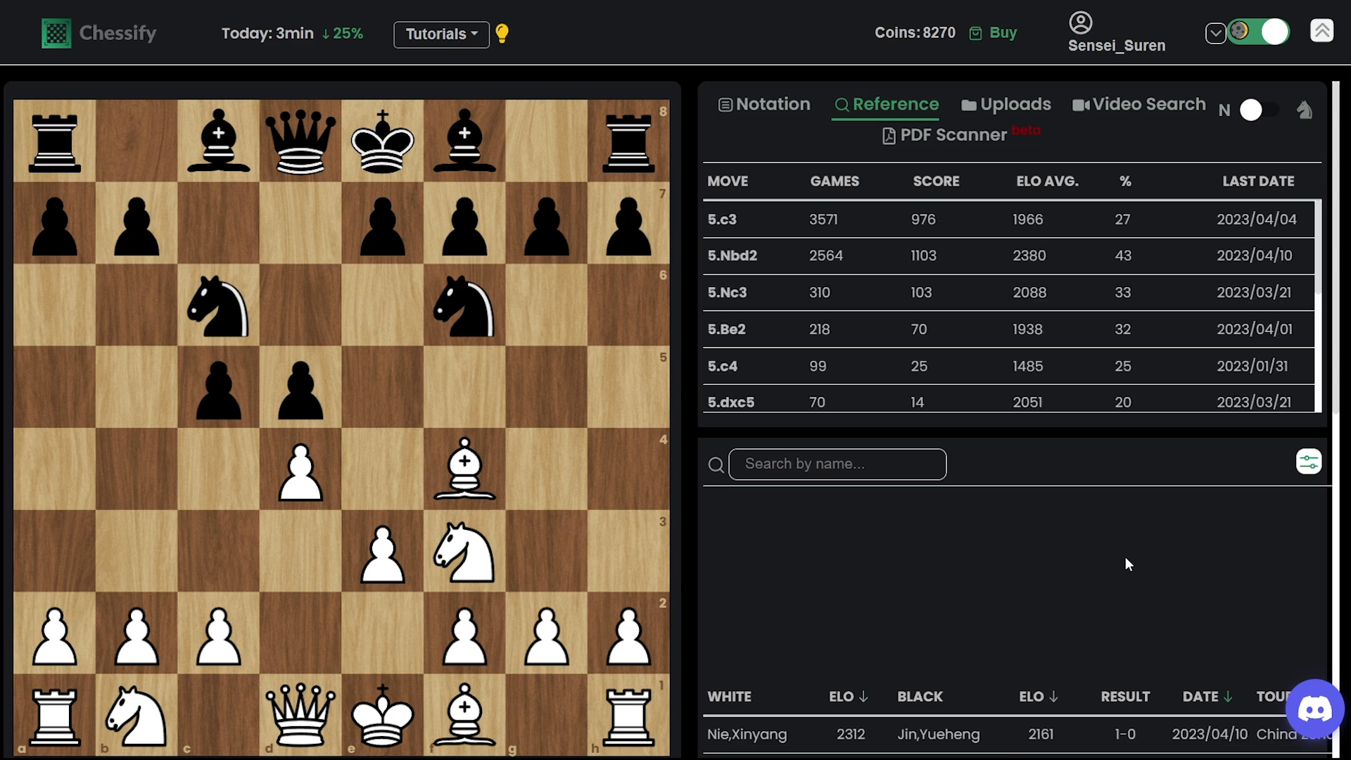
key("Right")
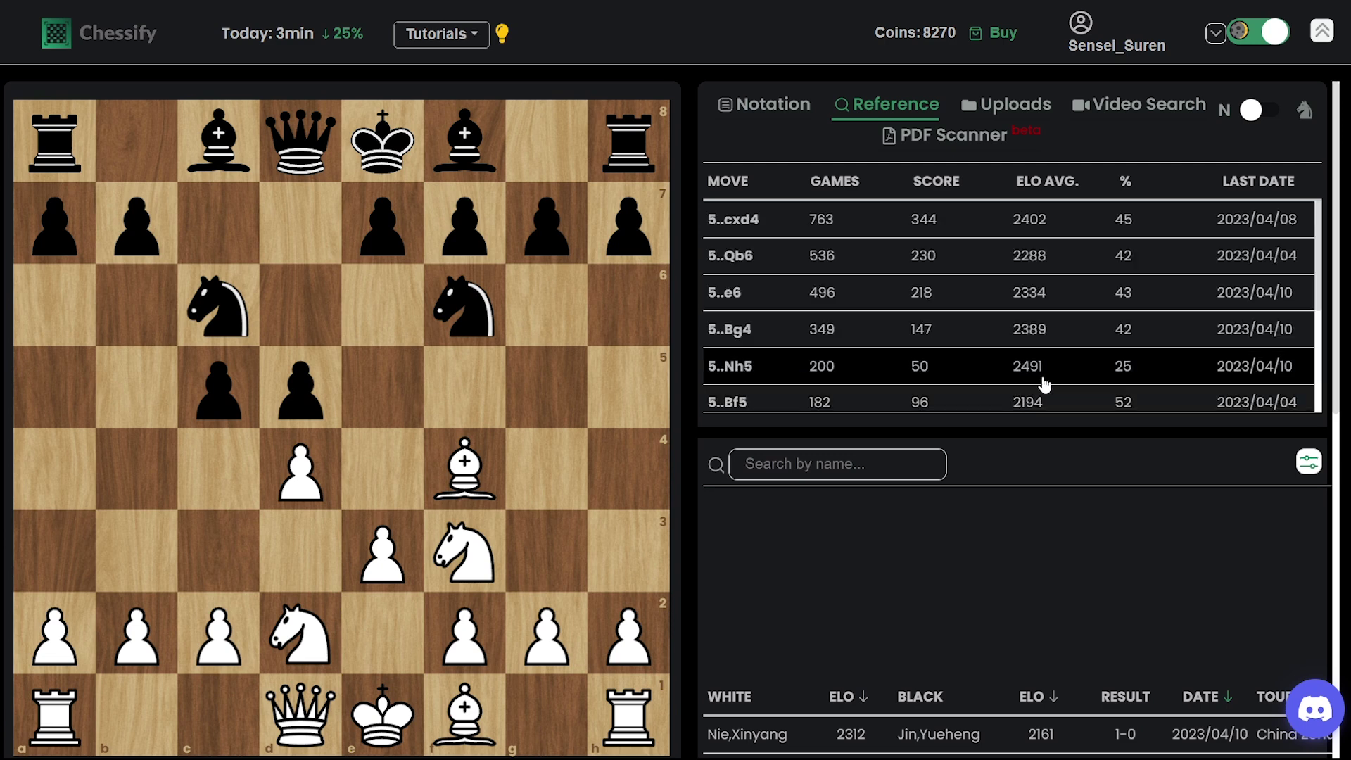
Choose 5...cxd4 from the reference moves and follow the game's continuation to 7...e6.
left_click(735, 219)
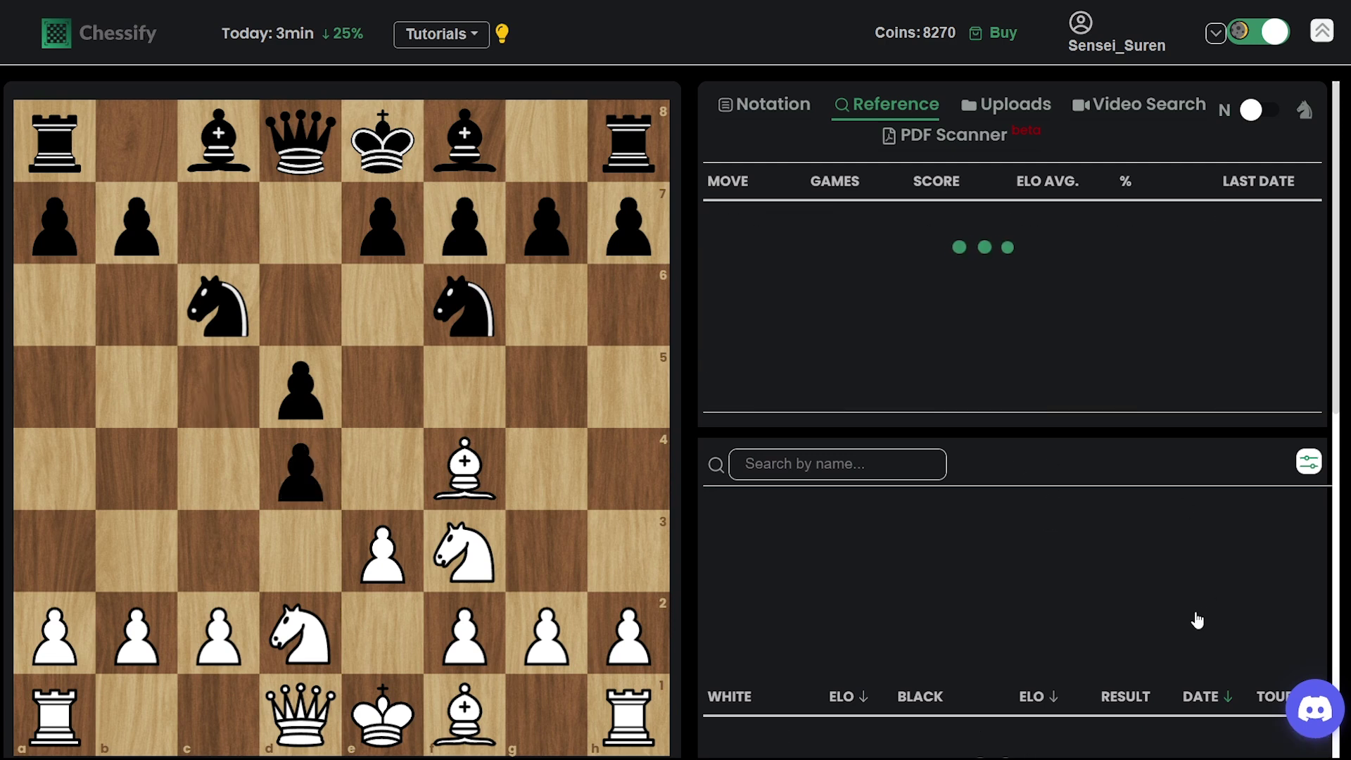
key("Right")
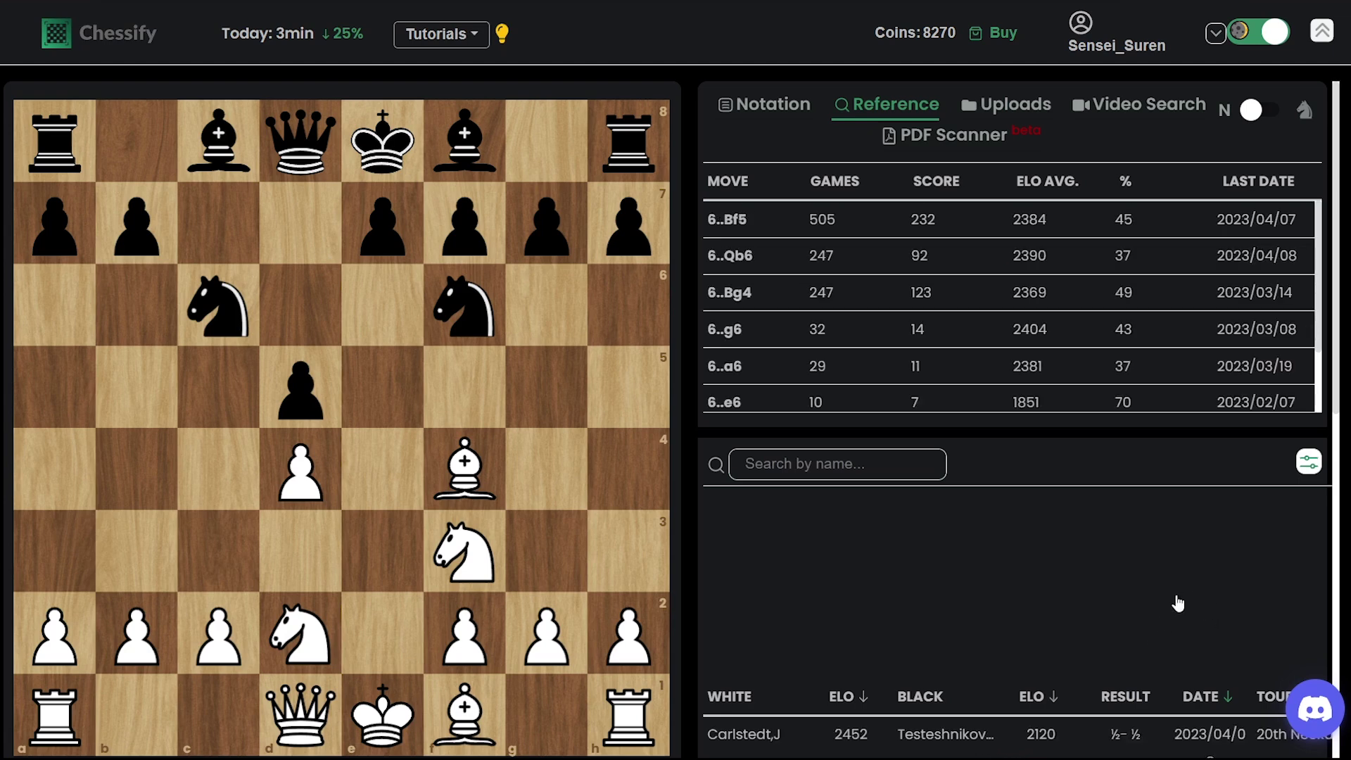
key("Right")
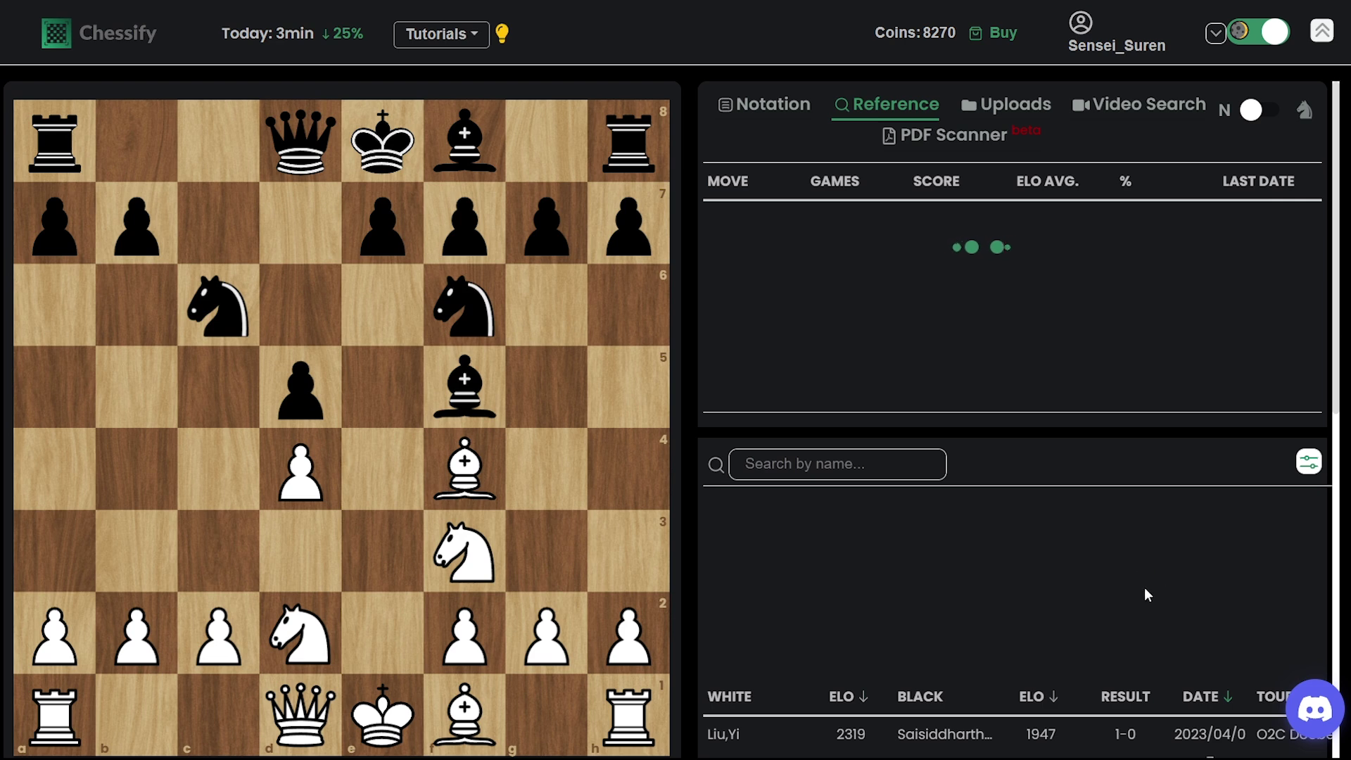
key("Right")
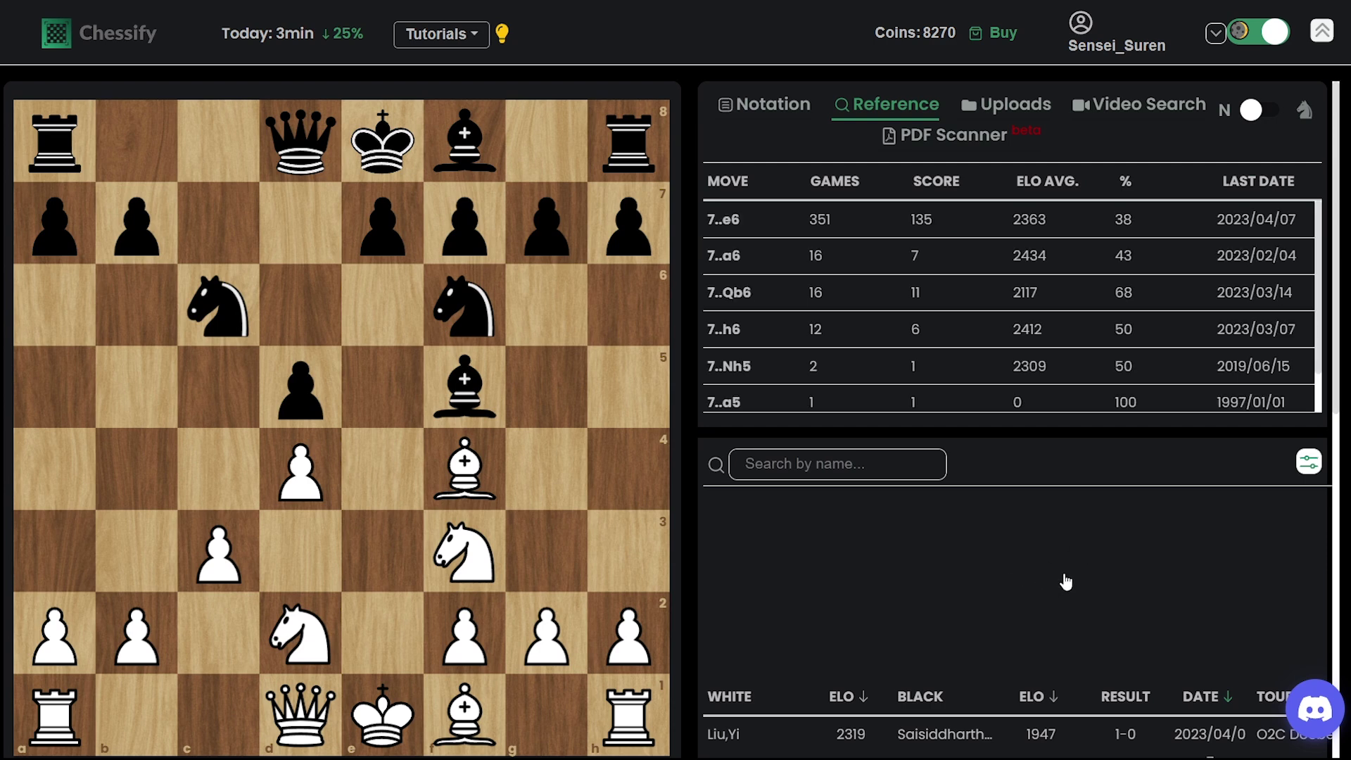
key("Right")
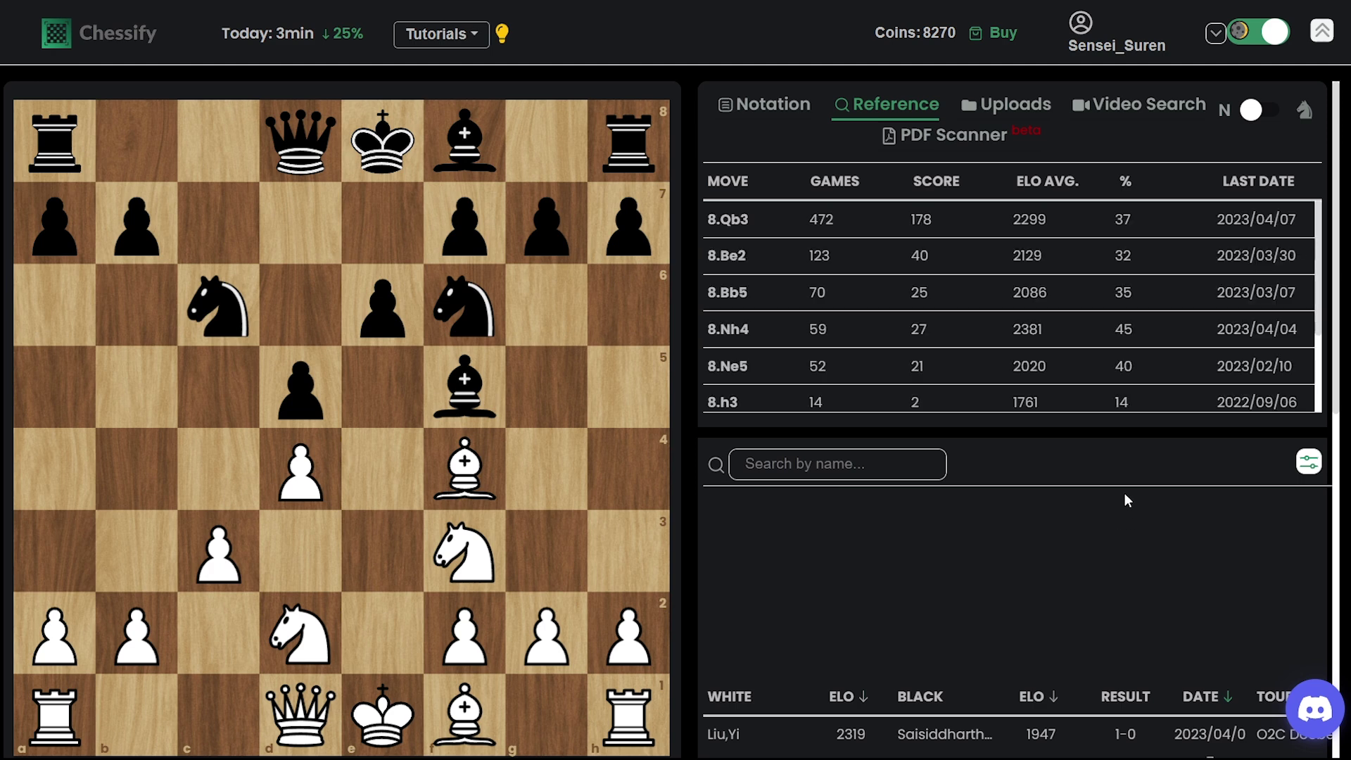
Advance the game from 8.Bb5 to 9...Qxd6 and view the reference games that reach this position.
key("Right")
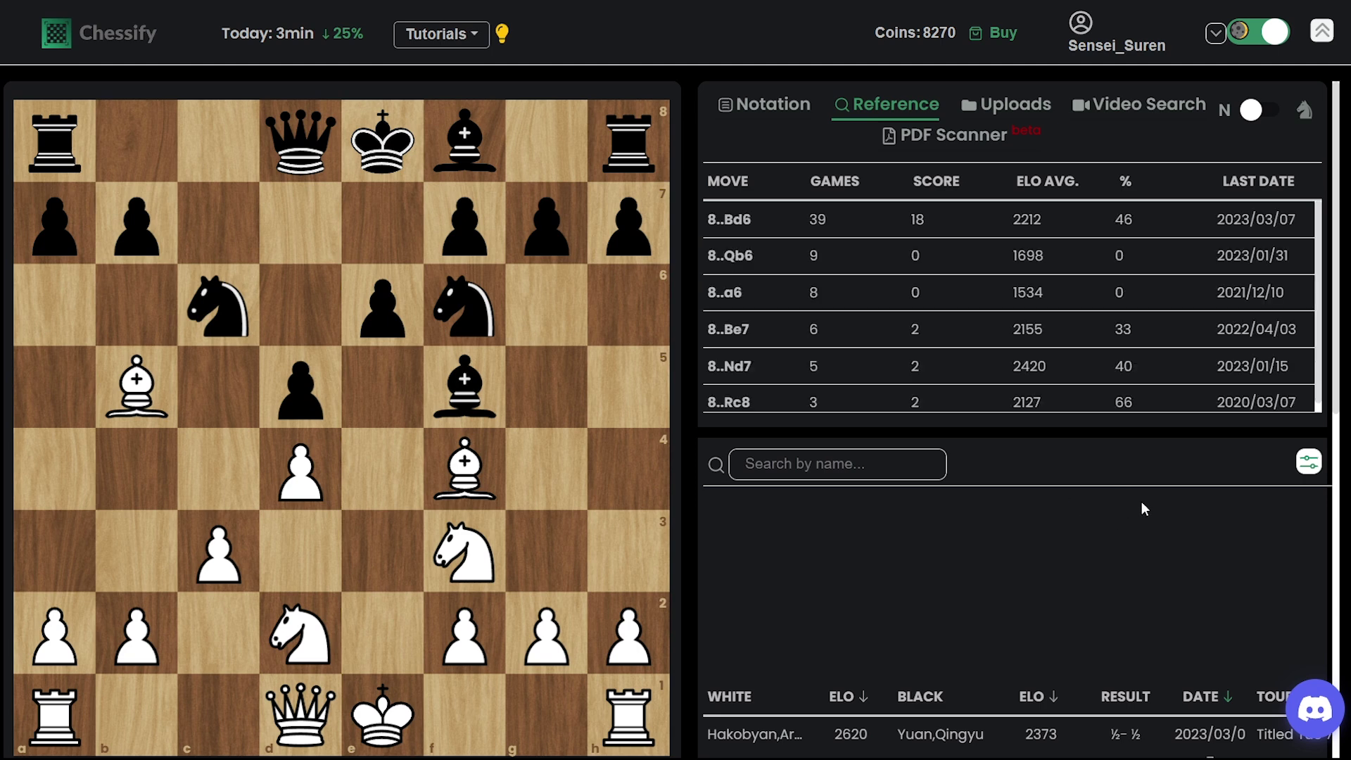
key("Right")
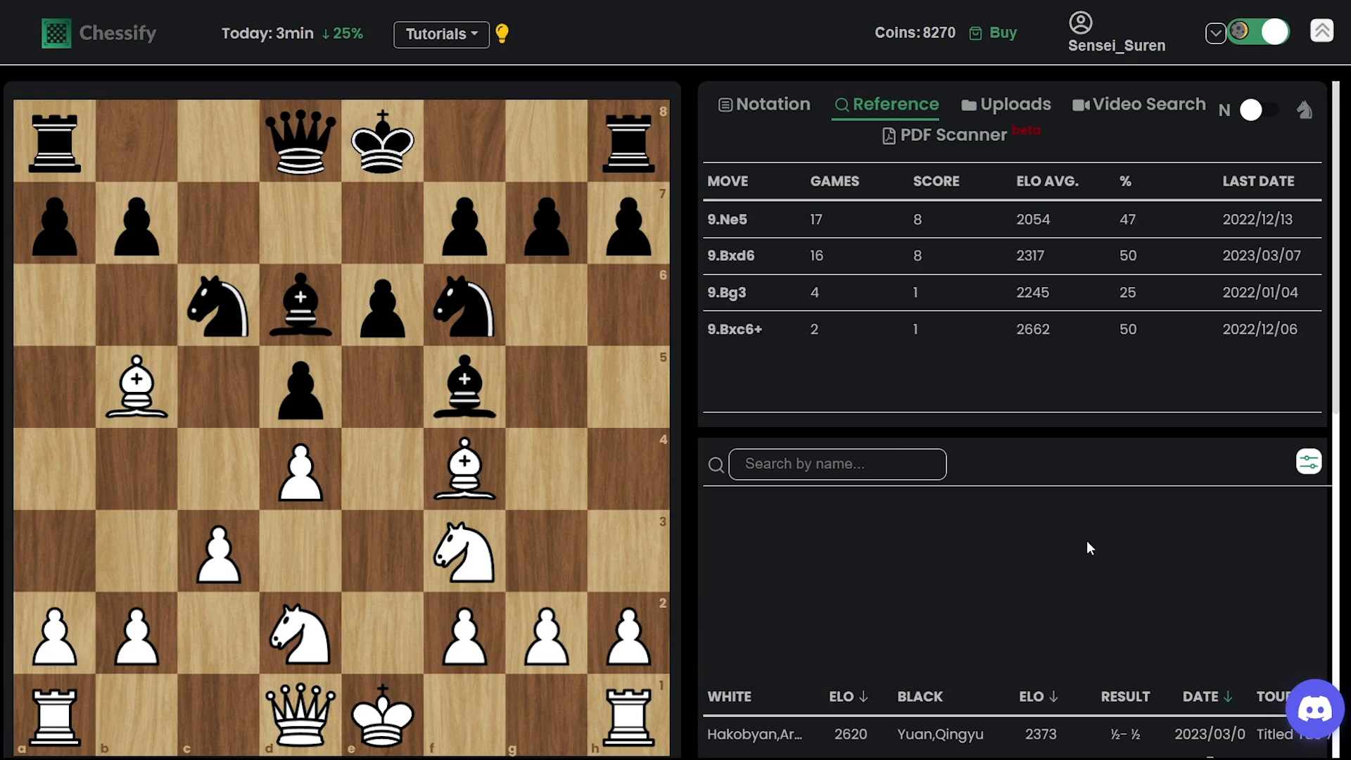
key("Right")
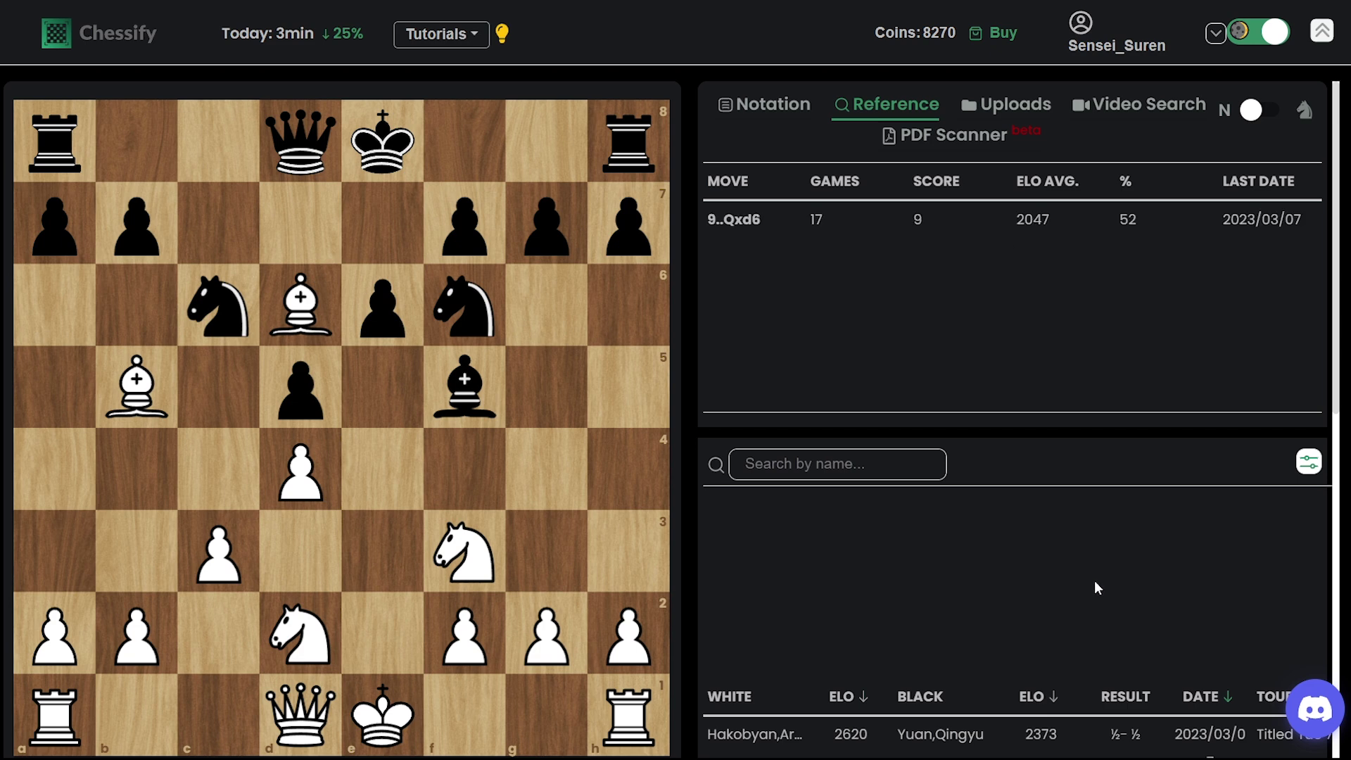
key("Left")
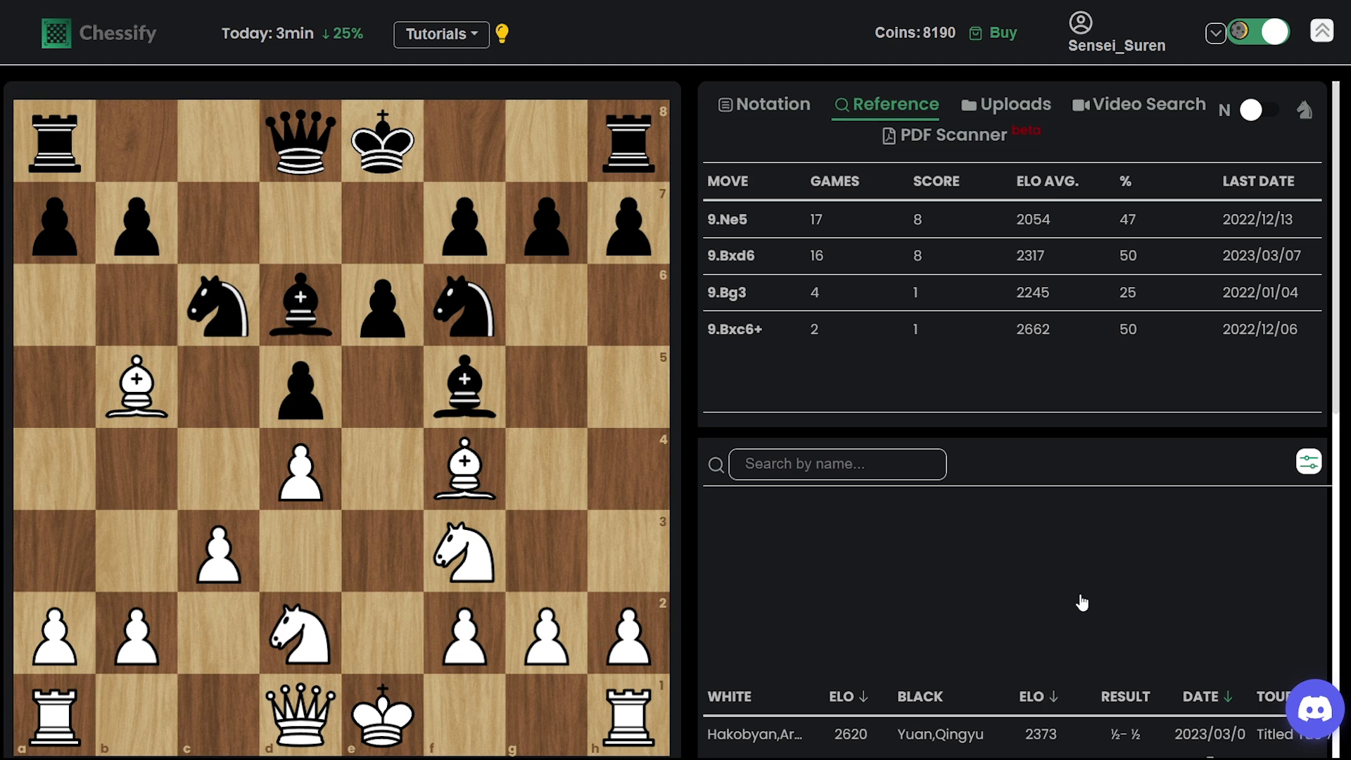
key("Right")
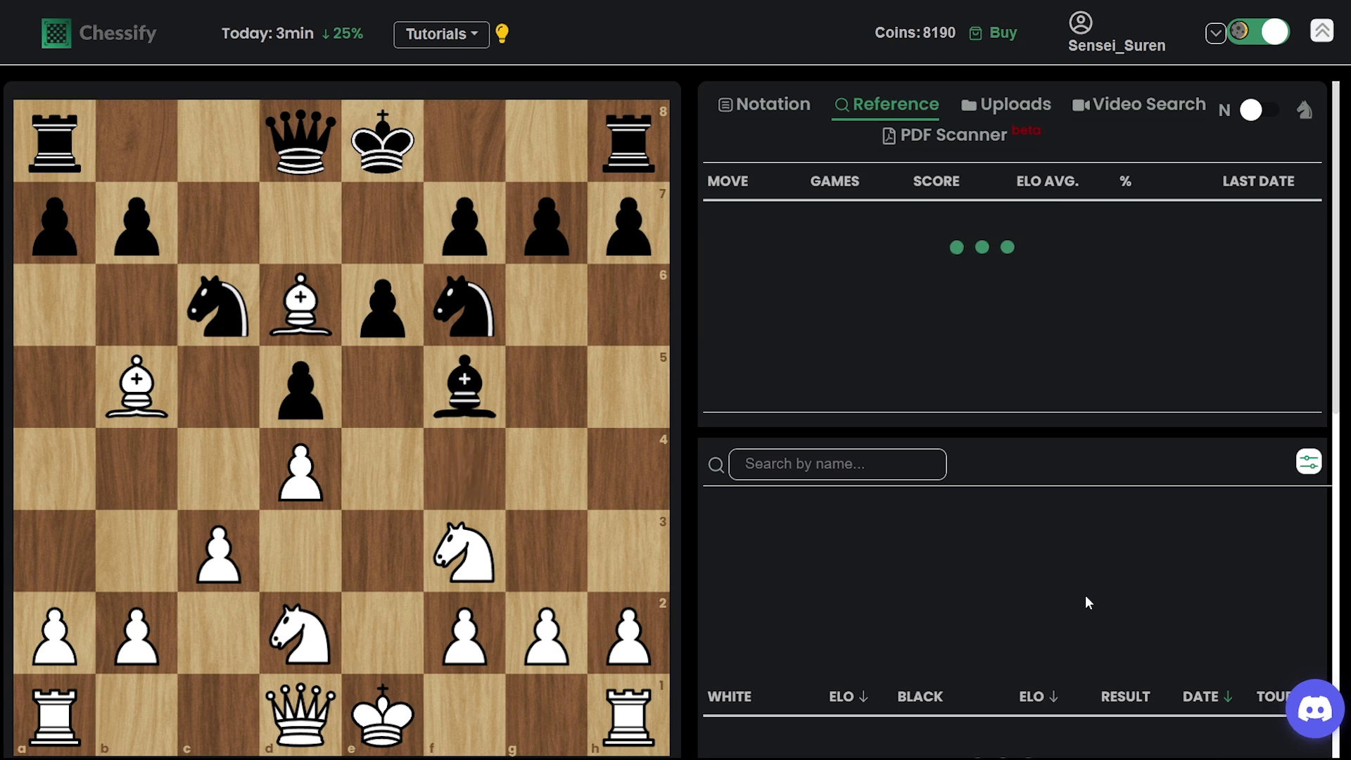
key("Right")
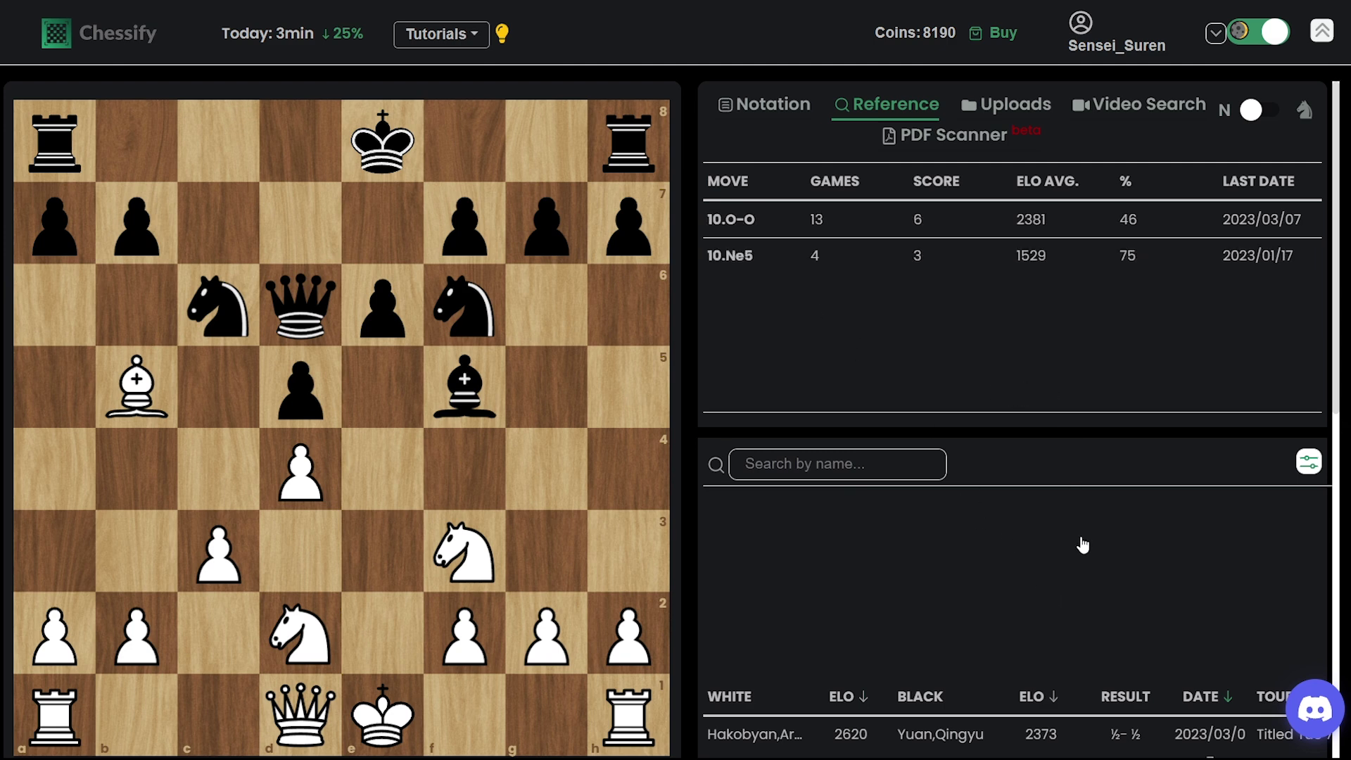
scroll(1084, 548, "down", 3)
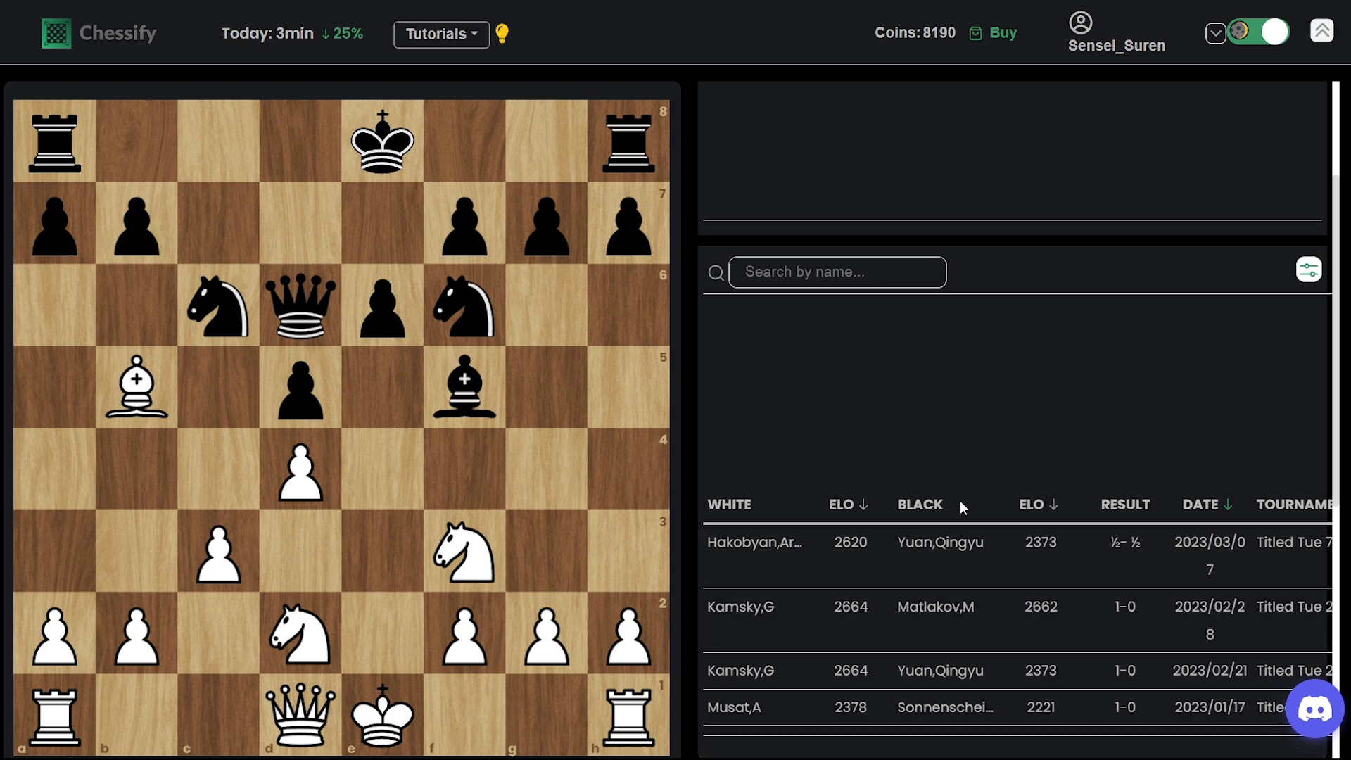
Advance through castling by both sides to 11.Re1 and review the reference games for this position.
key("Right")
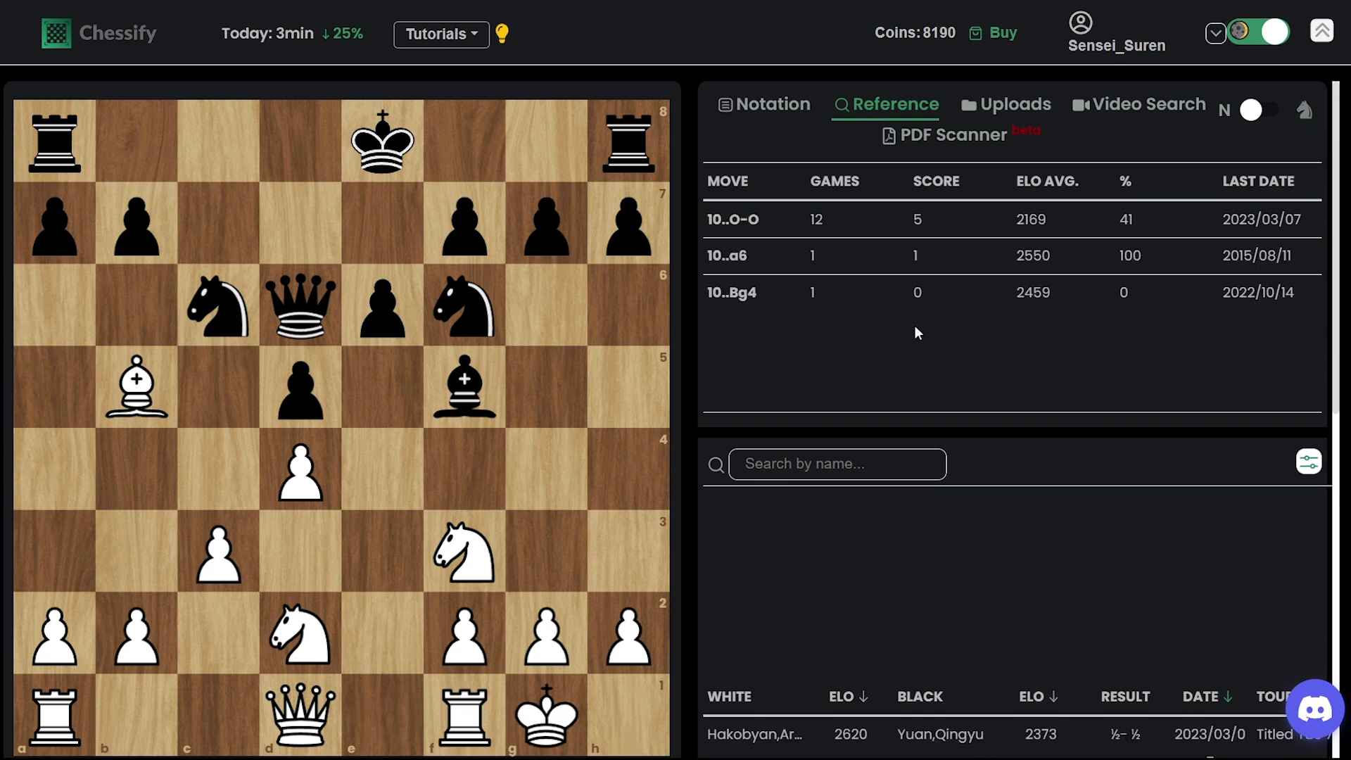
left_click(785, 226)
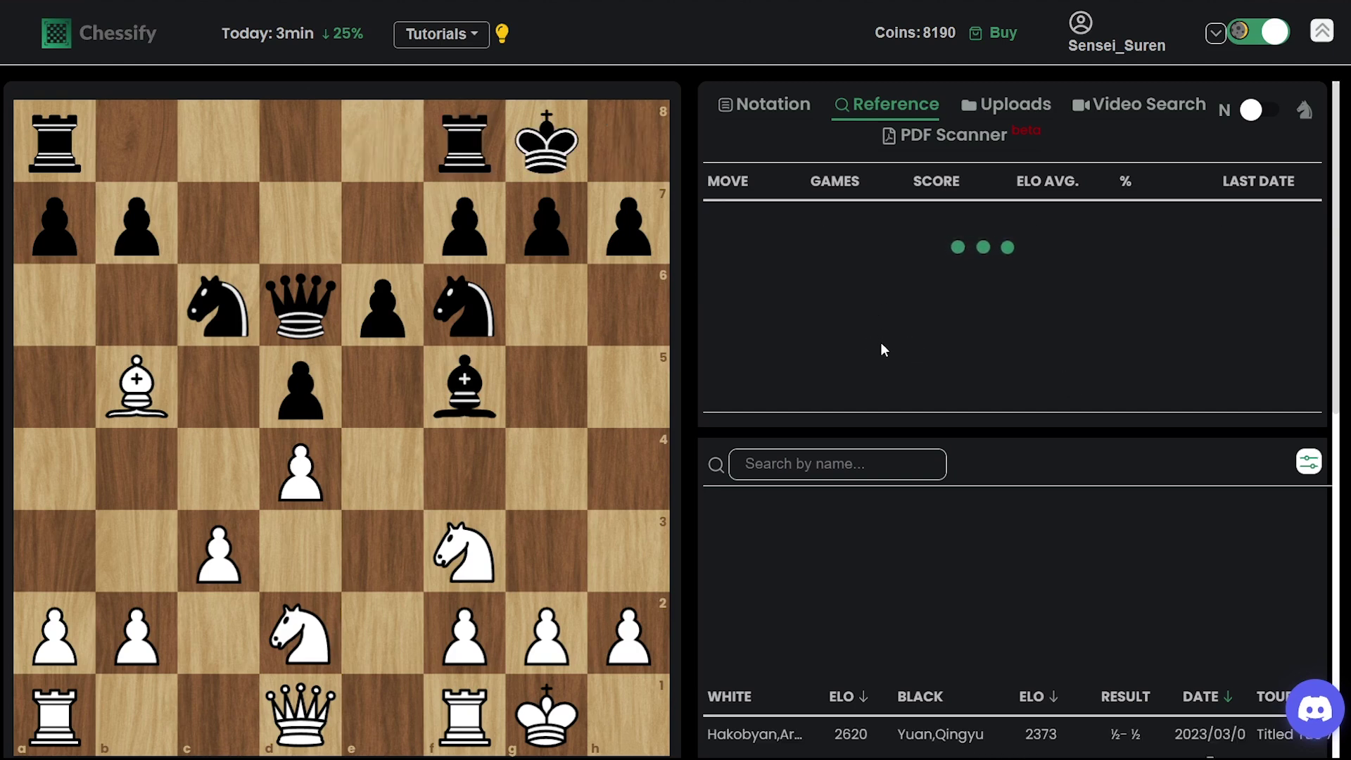
key("Right")
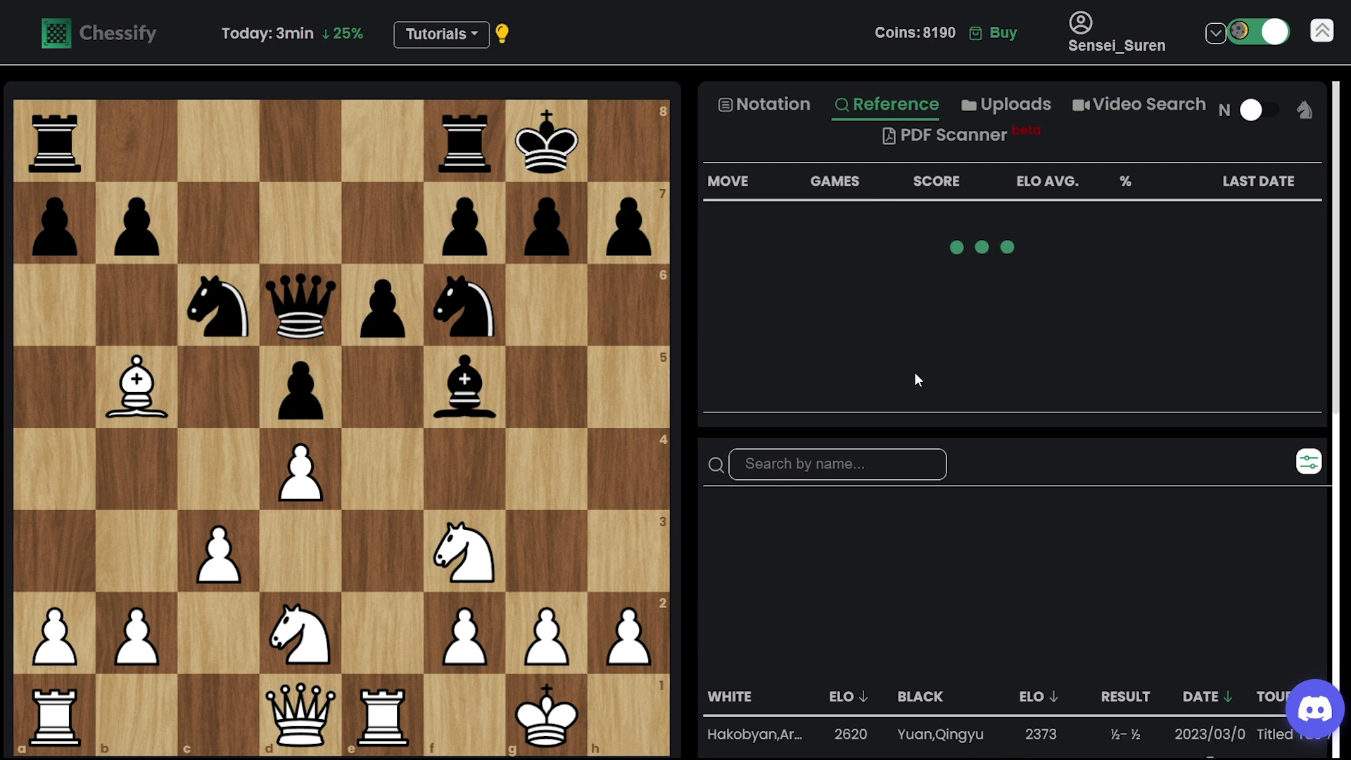
scroll(903, 668, "down", 4)
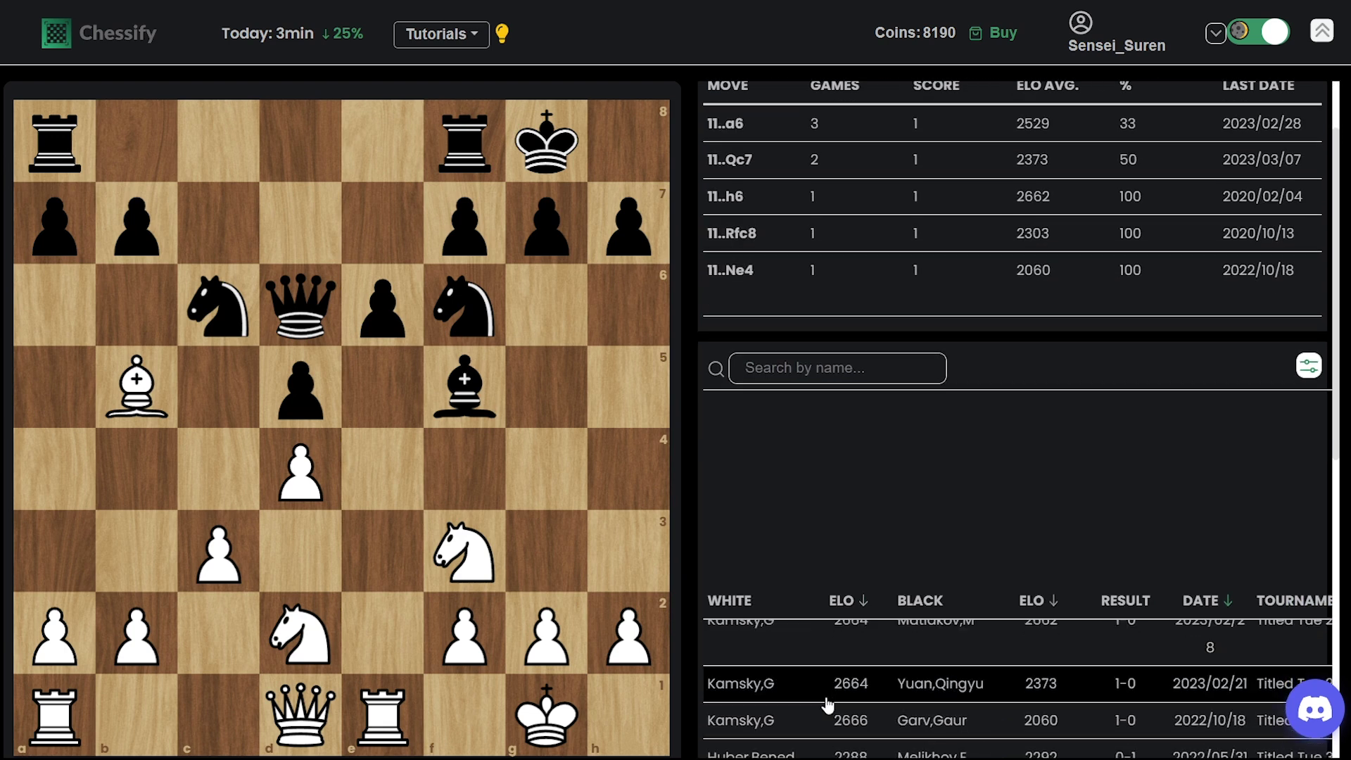
scroll(828, 704, "down", 5)
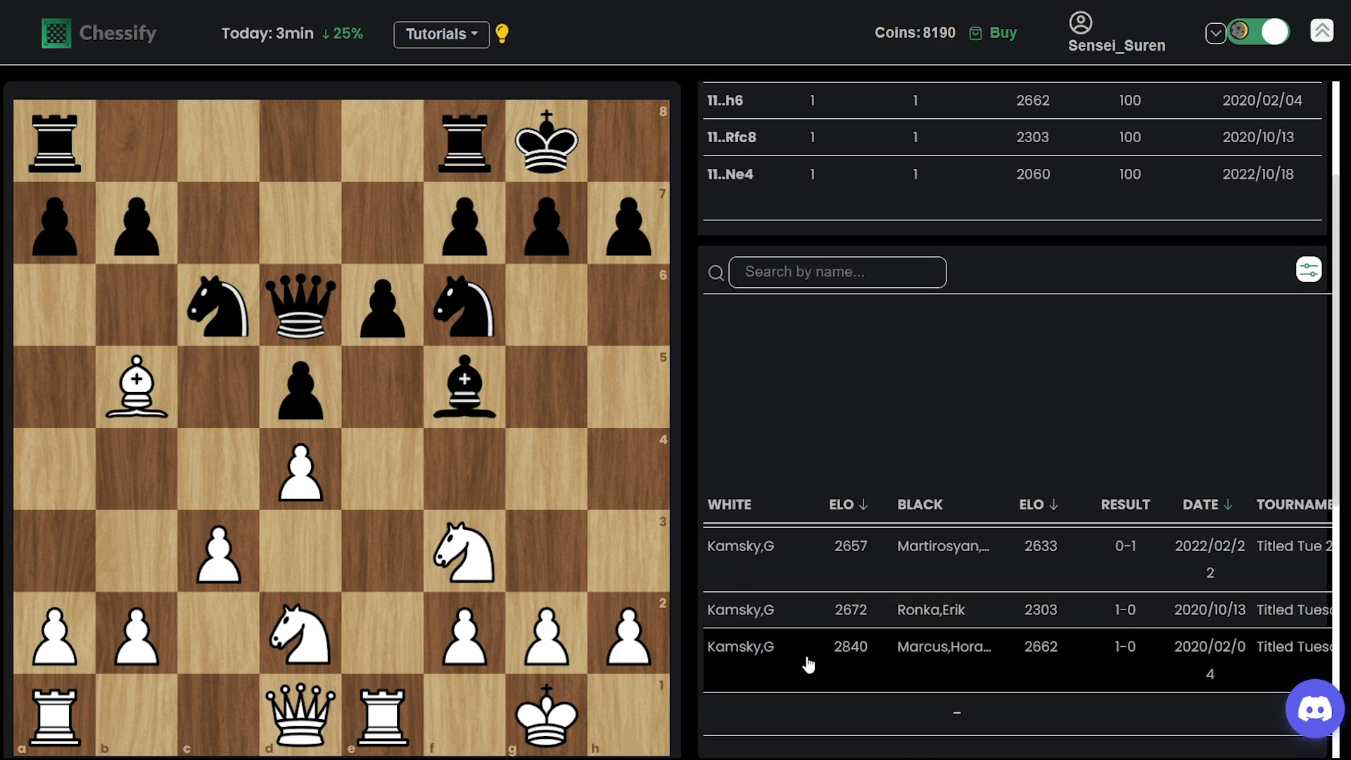
scroll(809, 669, "up", 5)
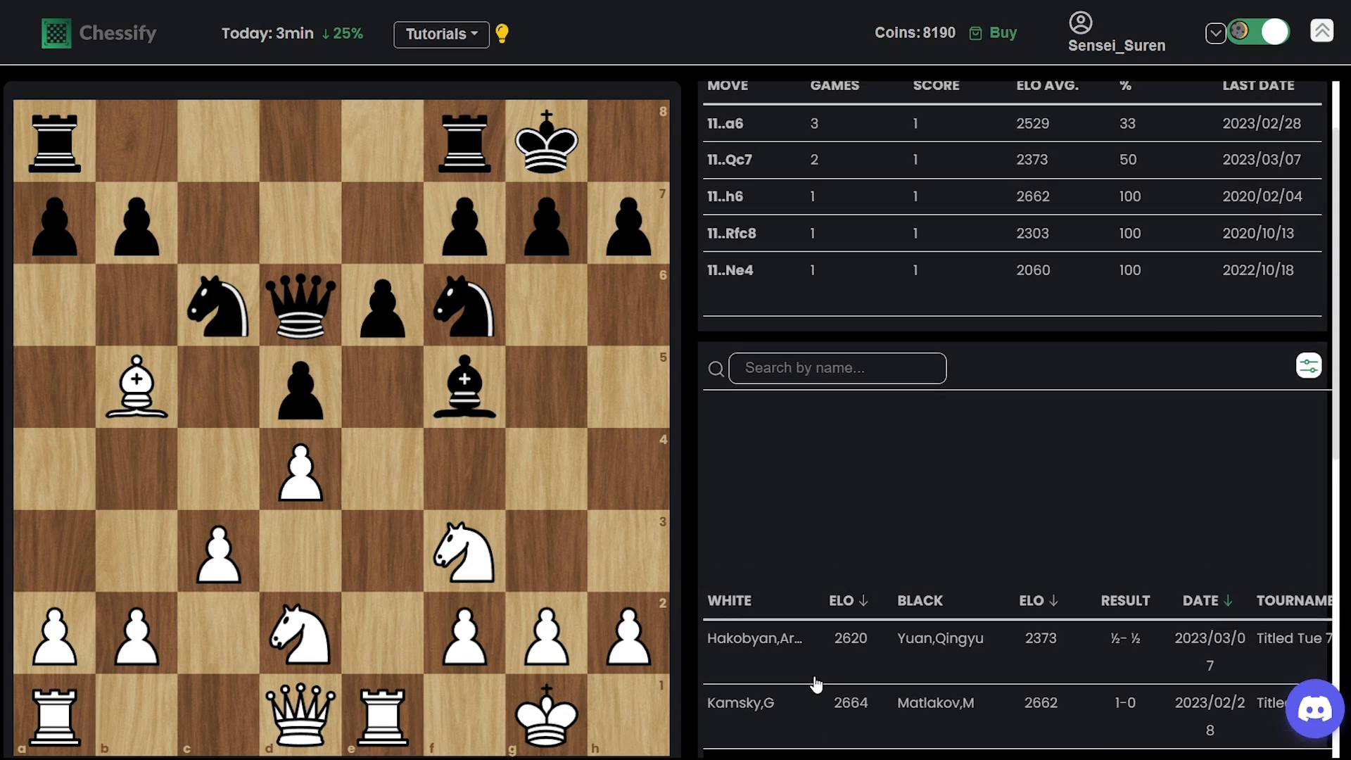
scroll(923, 534, "up", 2)
Advance to 11...h6, going back one move to compare the reference alternatives after 11.Re1.
key("Right")
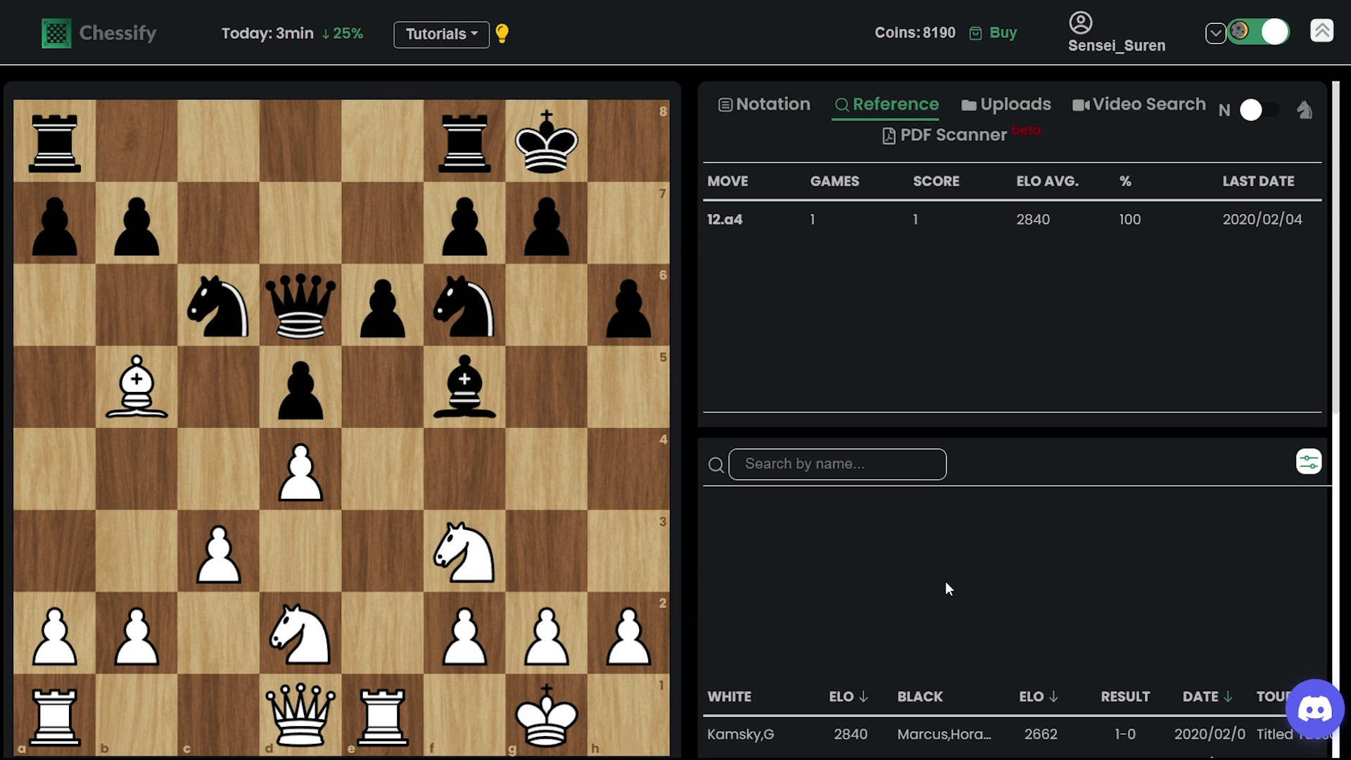
key("Left")
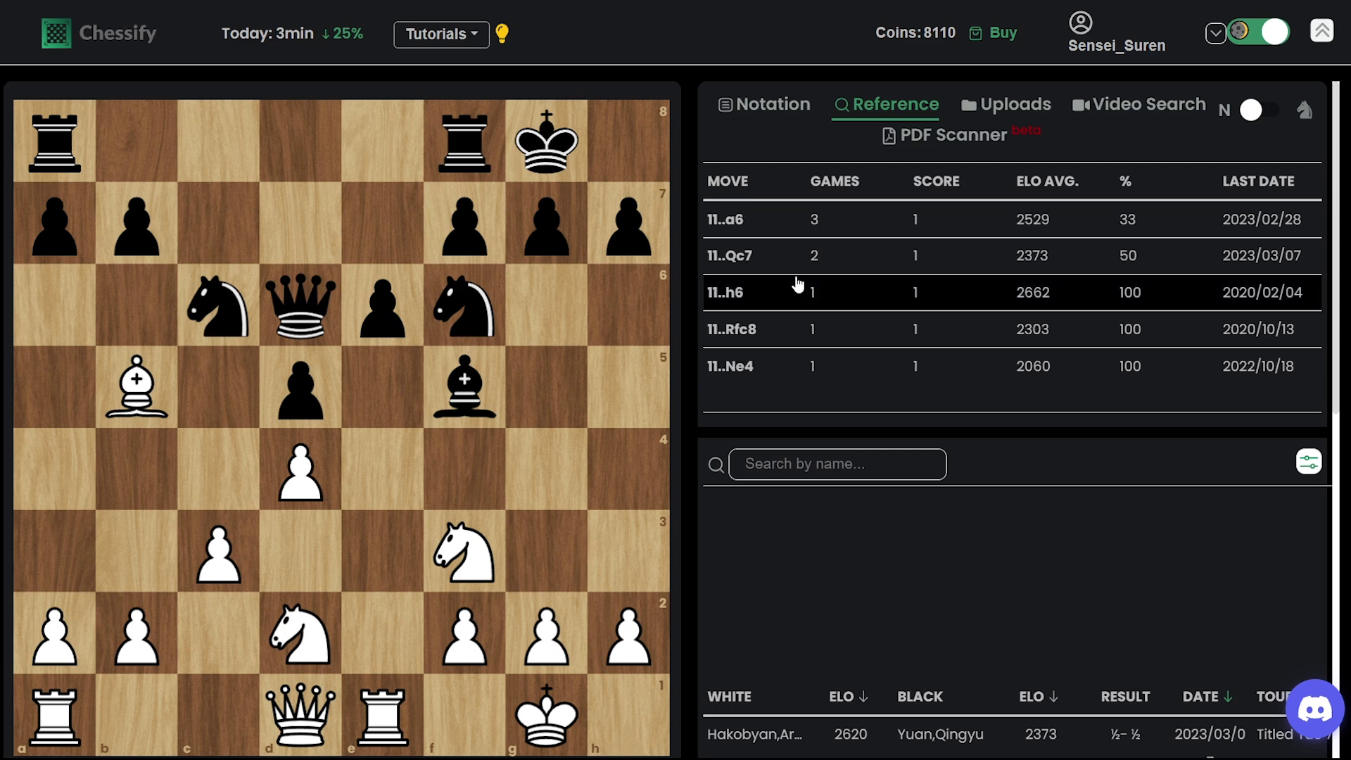
key("Right")
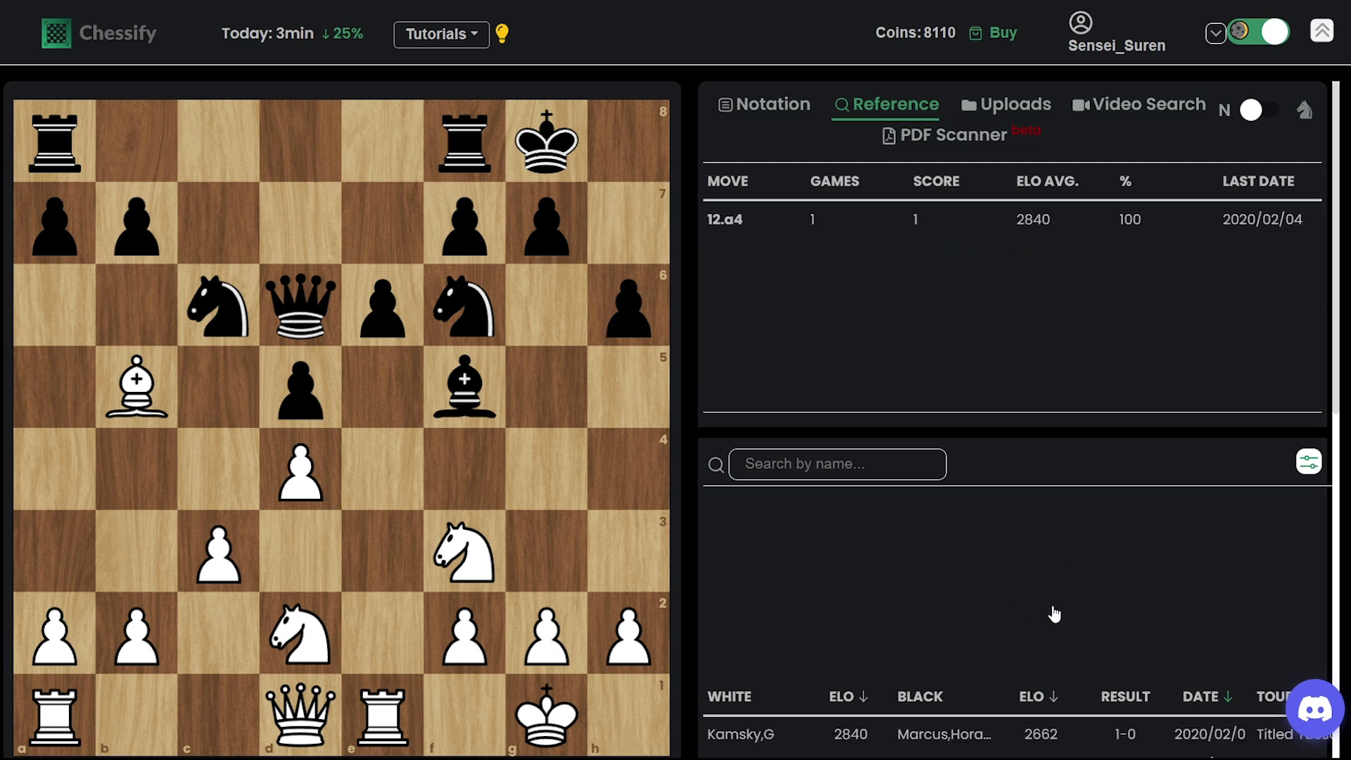
Check the reference database for games with 12.Ne5 and return to the position after 11...h6.
key("Right")
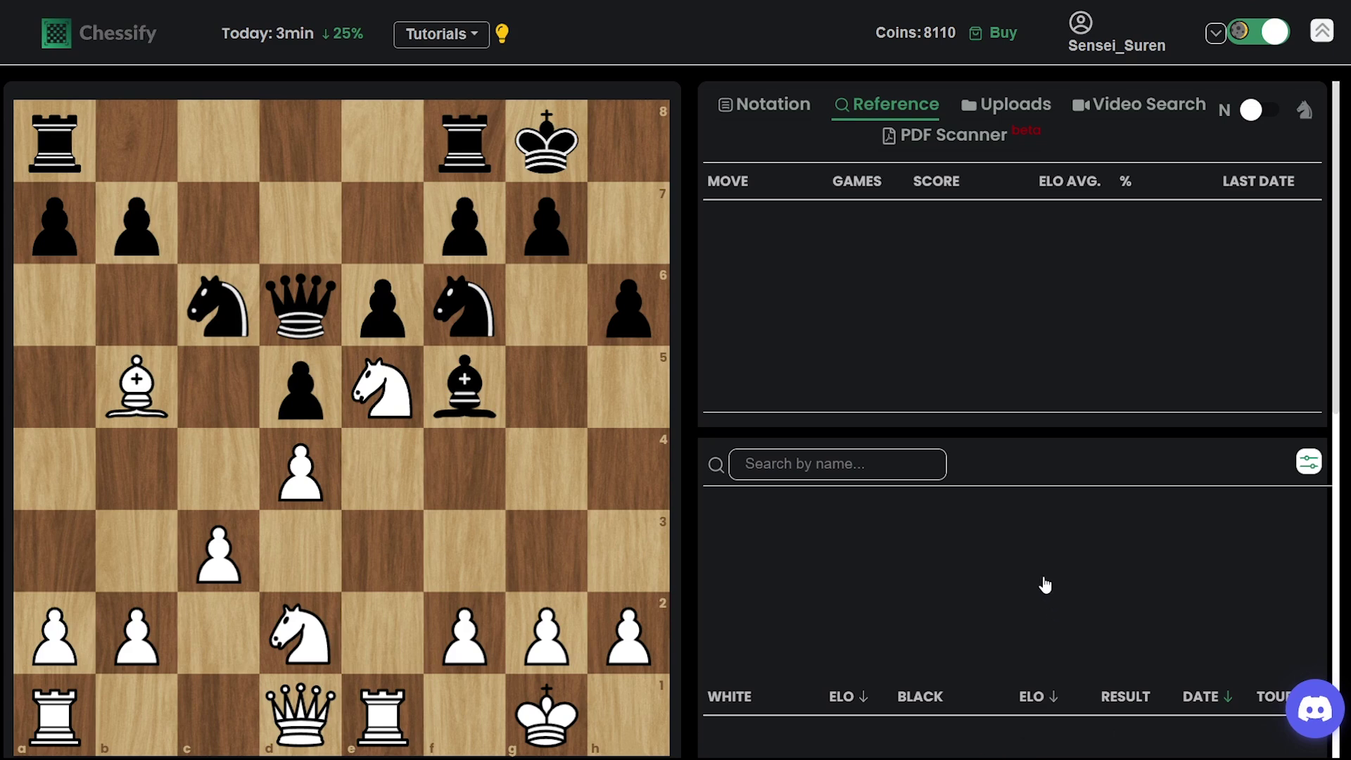
scroll(1046, 583, "down", 3)
scroll(1047, 582, "up", 3)
key("Left")
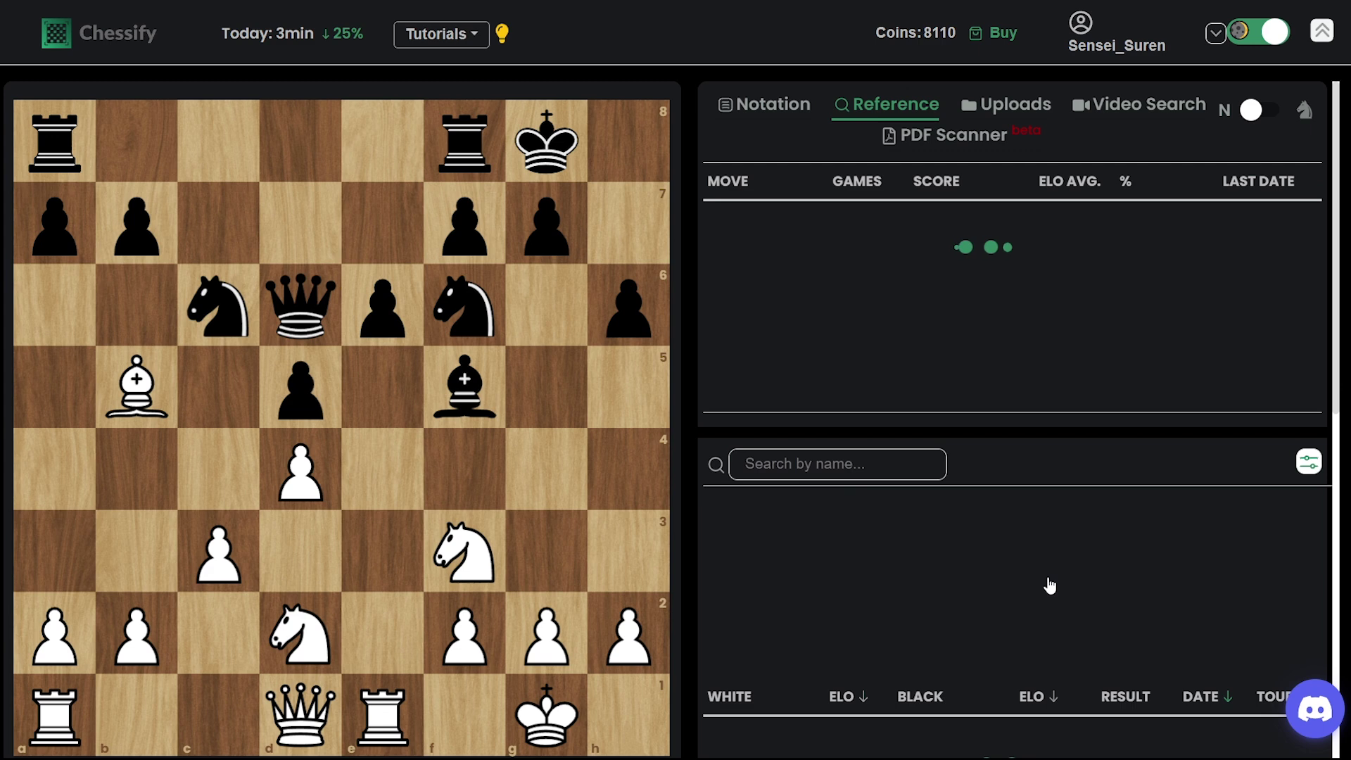
Look at the reference game reaching 11...h6 and return to the game notation with engine analysis.
scroll(1069, 582, "down", 2)
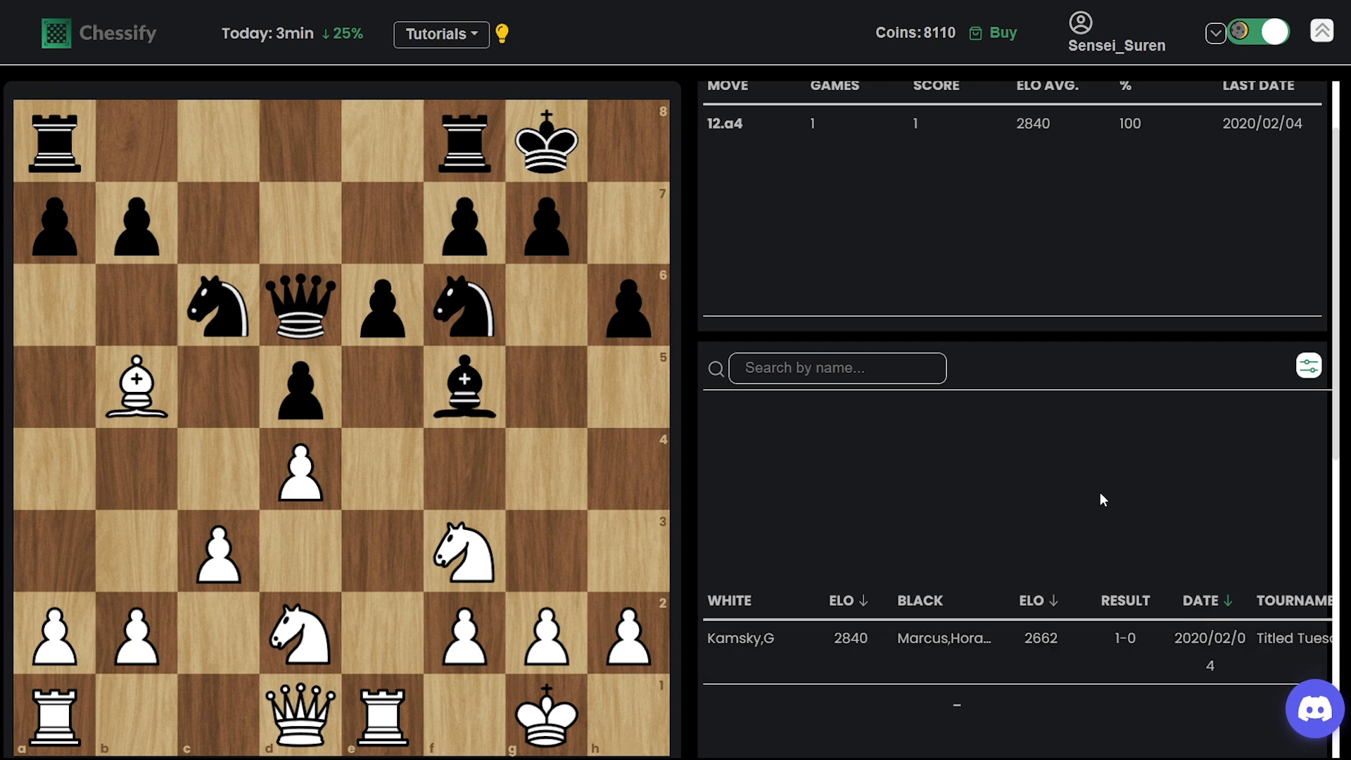
scroll(1032, 492, "up", 2)
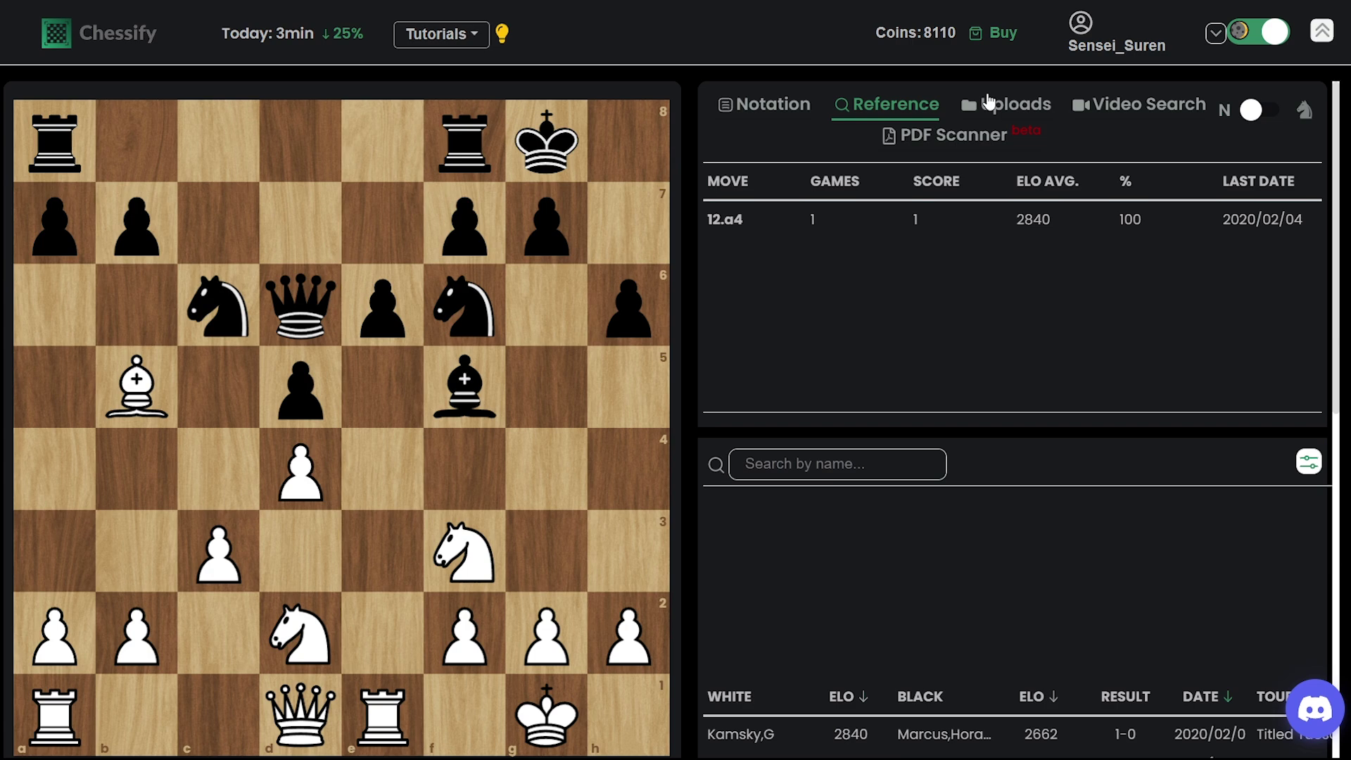
left_click(788, 111)
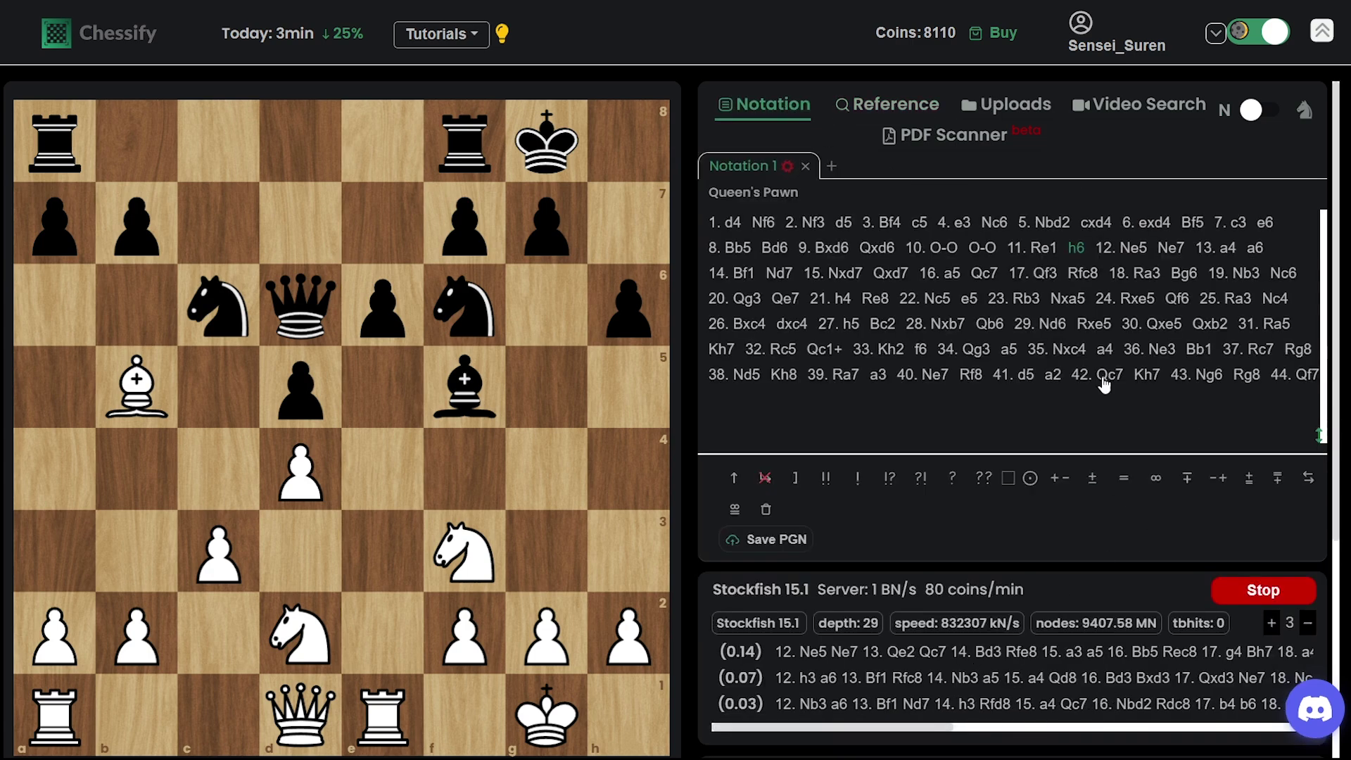
Advance to 12.Ne5, going back one move to compare Stockfish's alternatives after 11...h6.
key("Right")
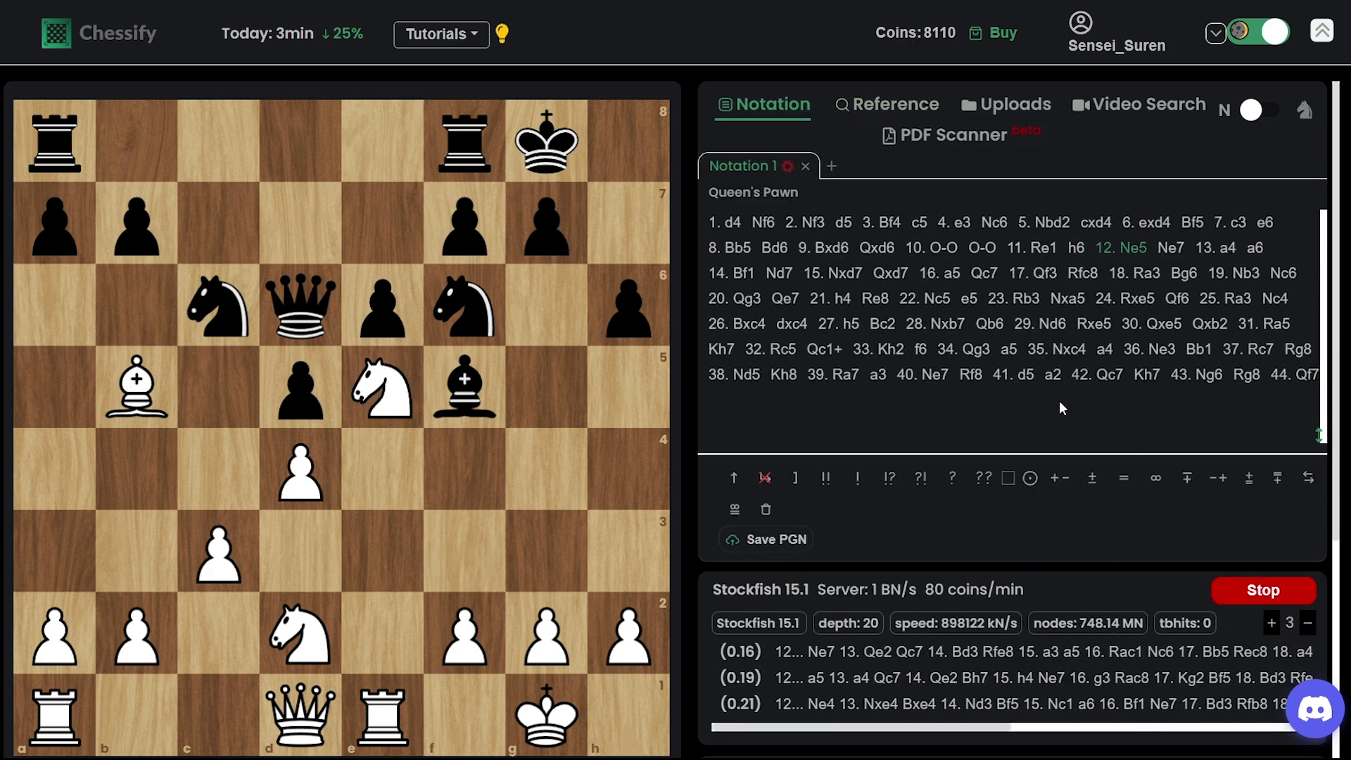
key("Left")
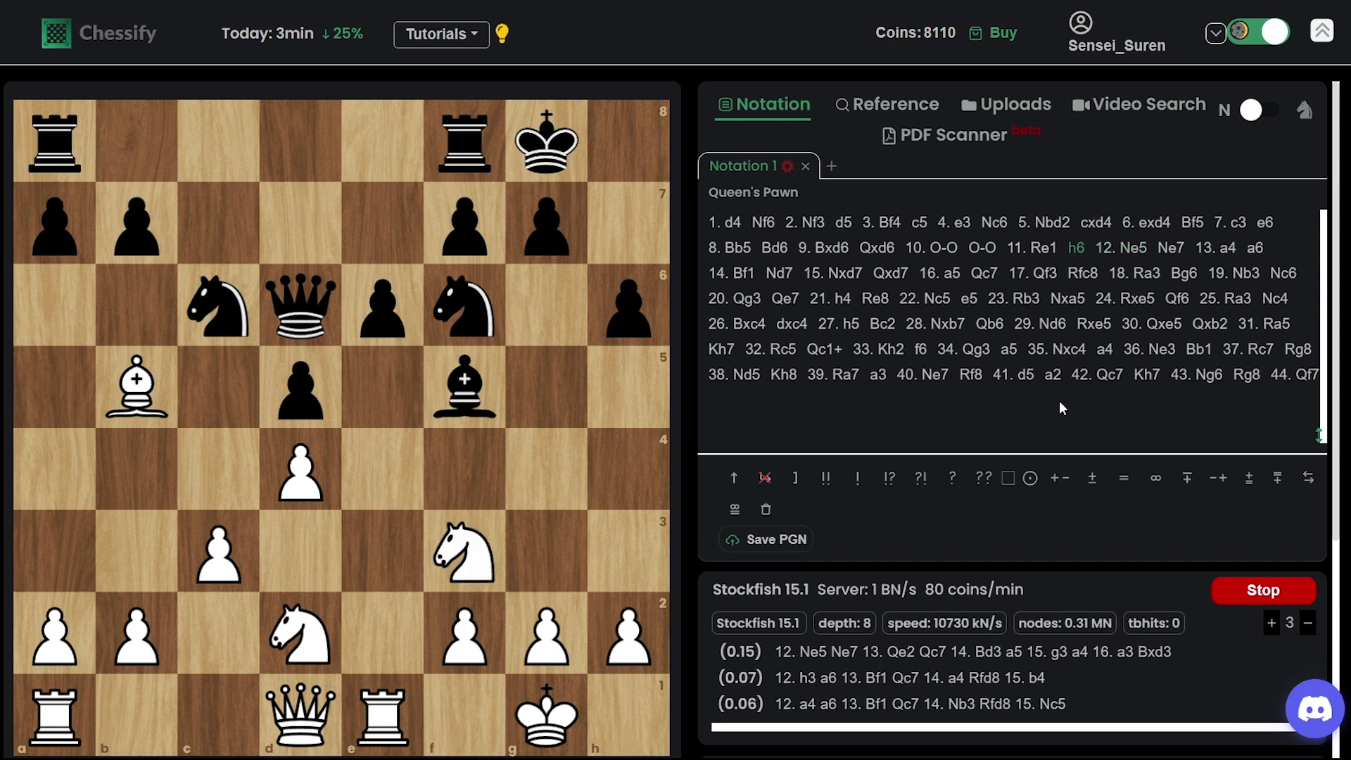
key("Right")
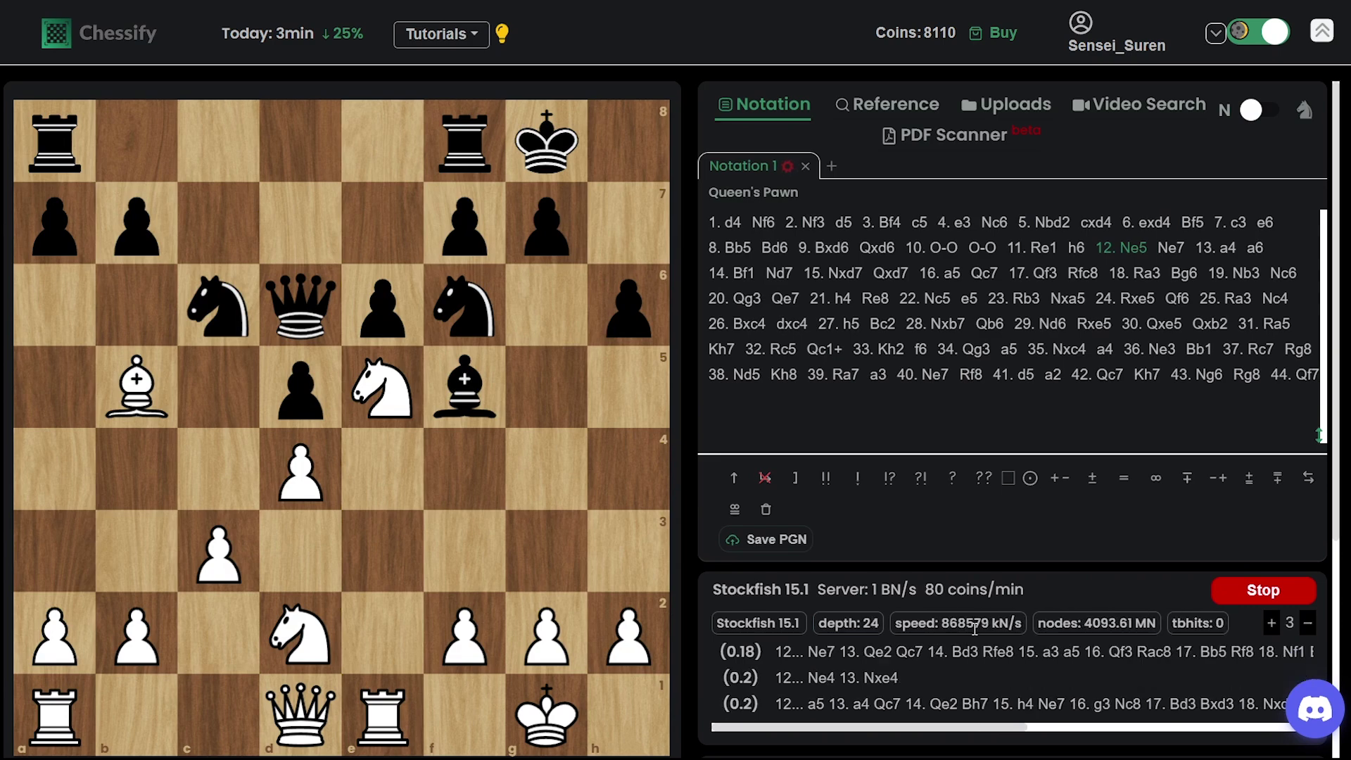
Advance to 12...Ne7, compare Stockfish's lines with those after 12.Ne5, and briefly preview 13.a4 before returning to 12...Ne7.
key("Right")
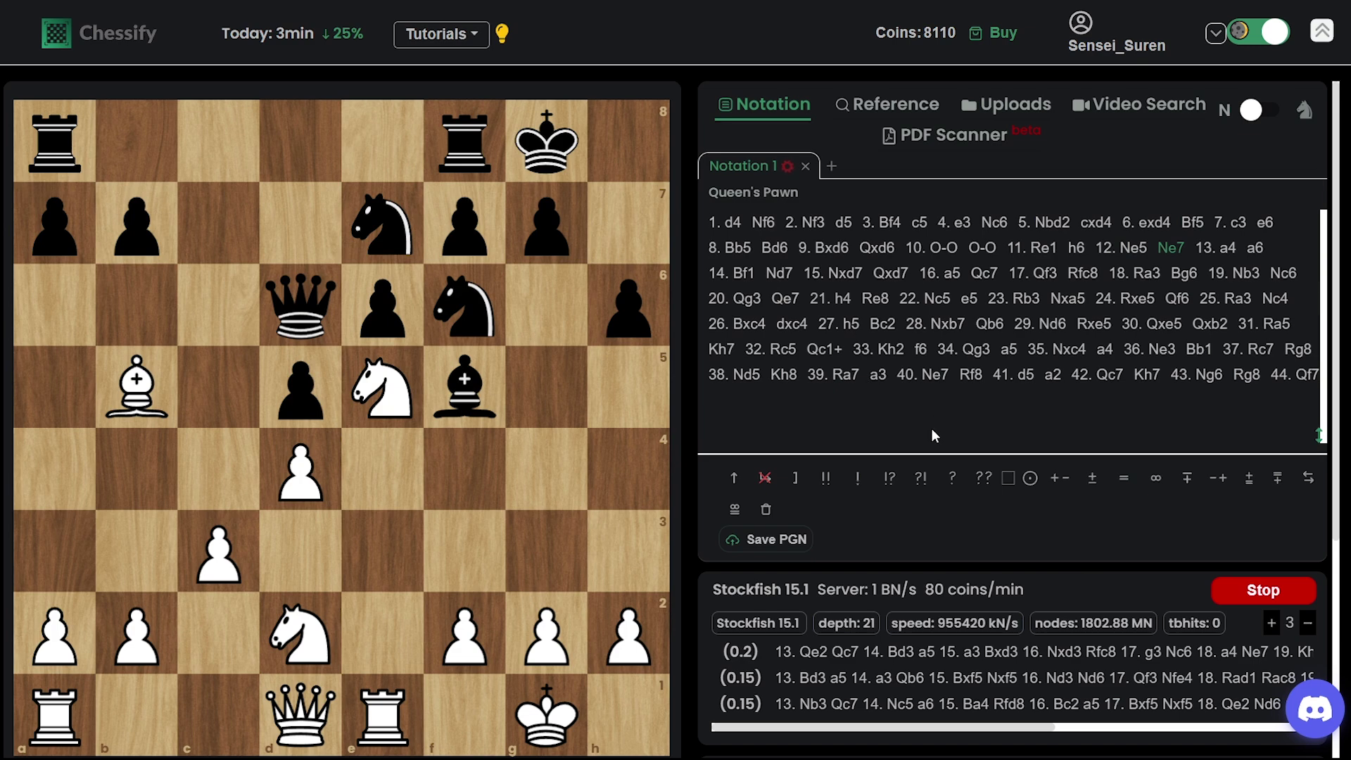
key("Left")
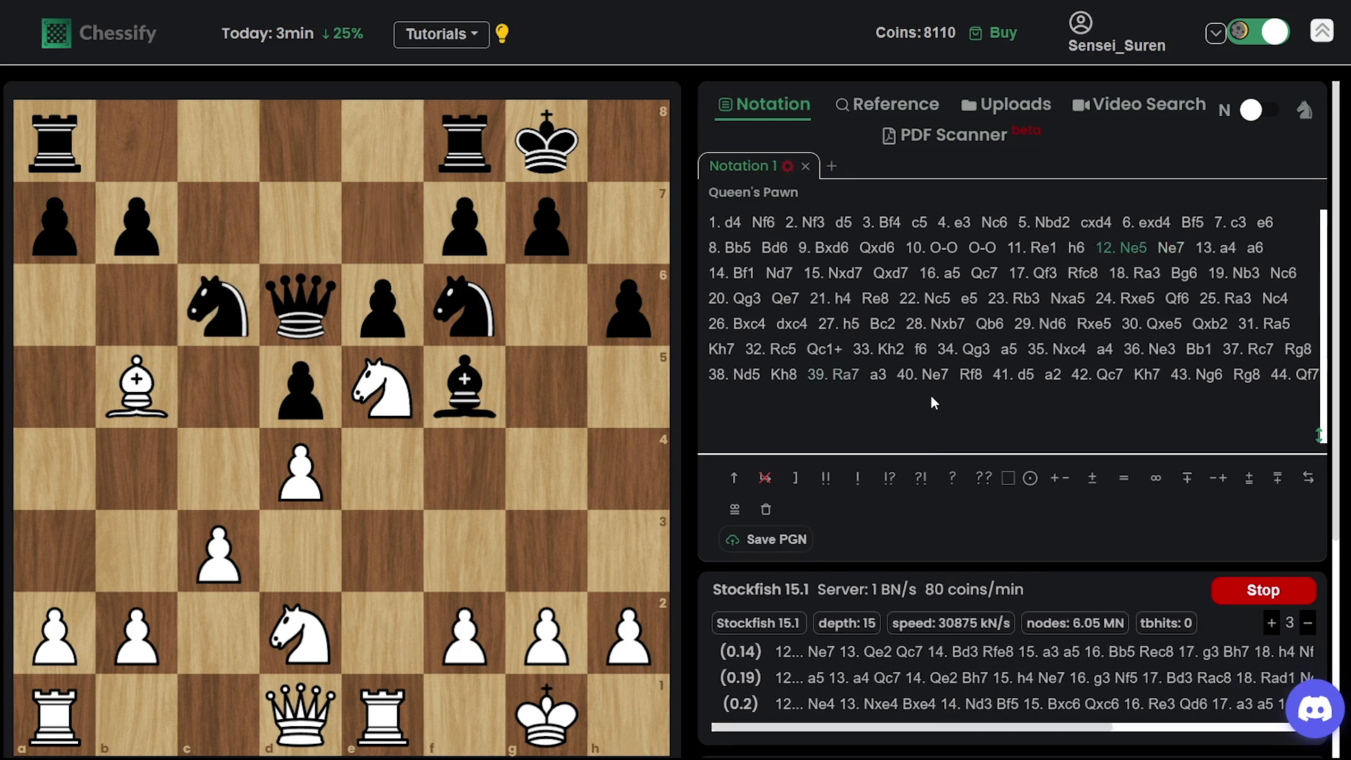
key("Right")
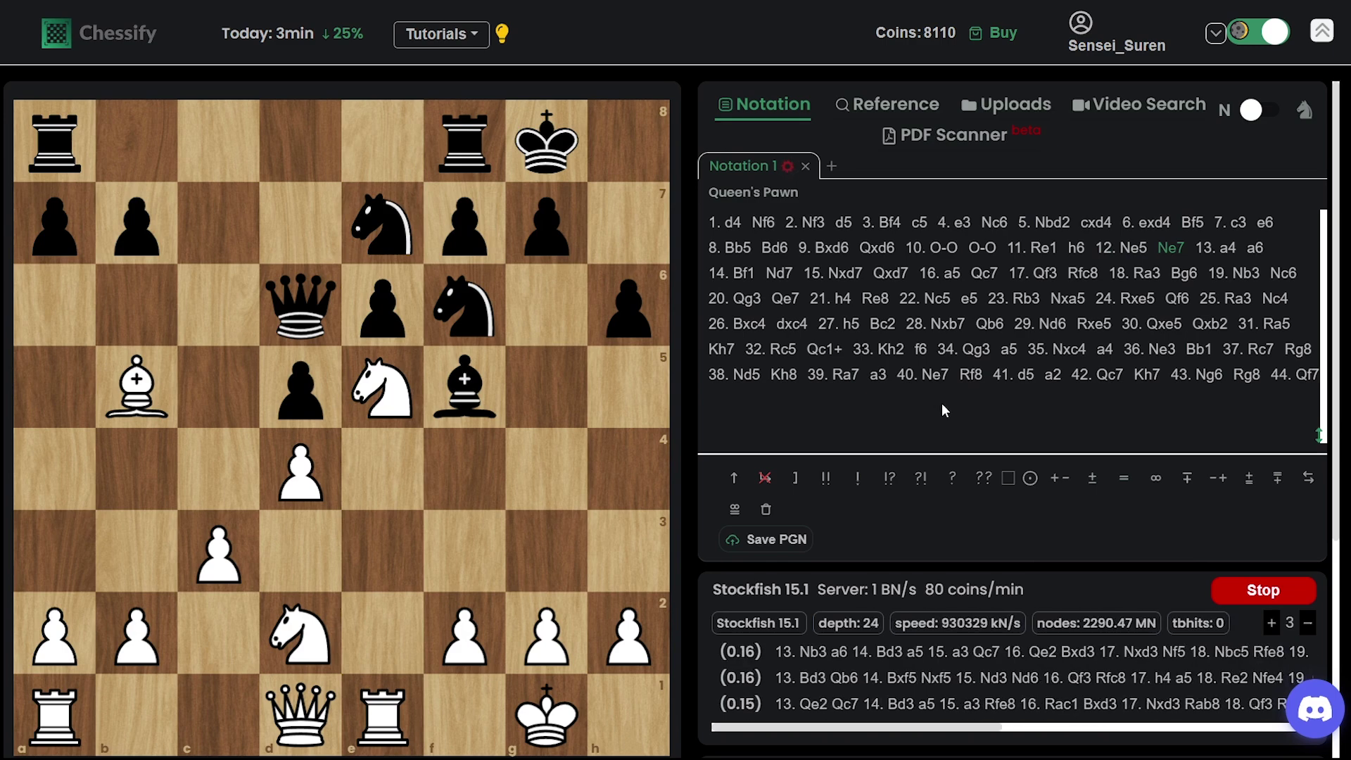
key("Right")
key("Left")
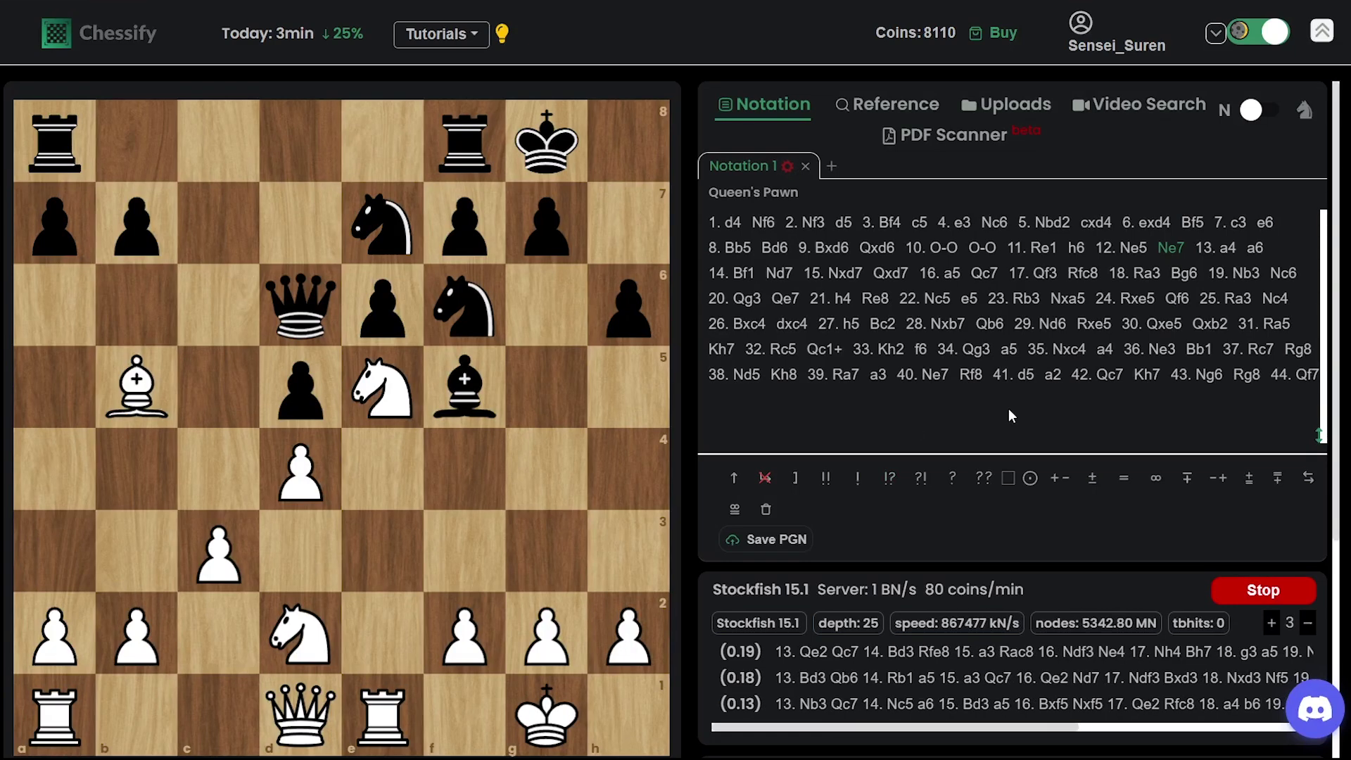
Follow the game through 13.a4 a6 and 14.Bf1 Nd7, reviewing Stockfish's evaluation after each move.
key("Right")
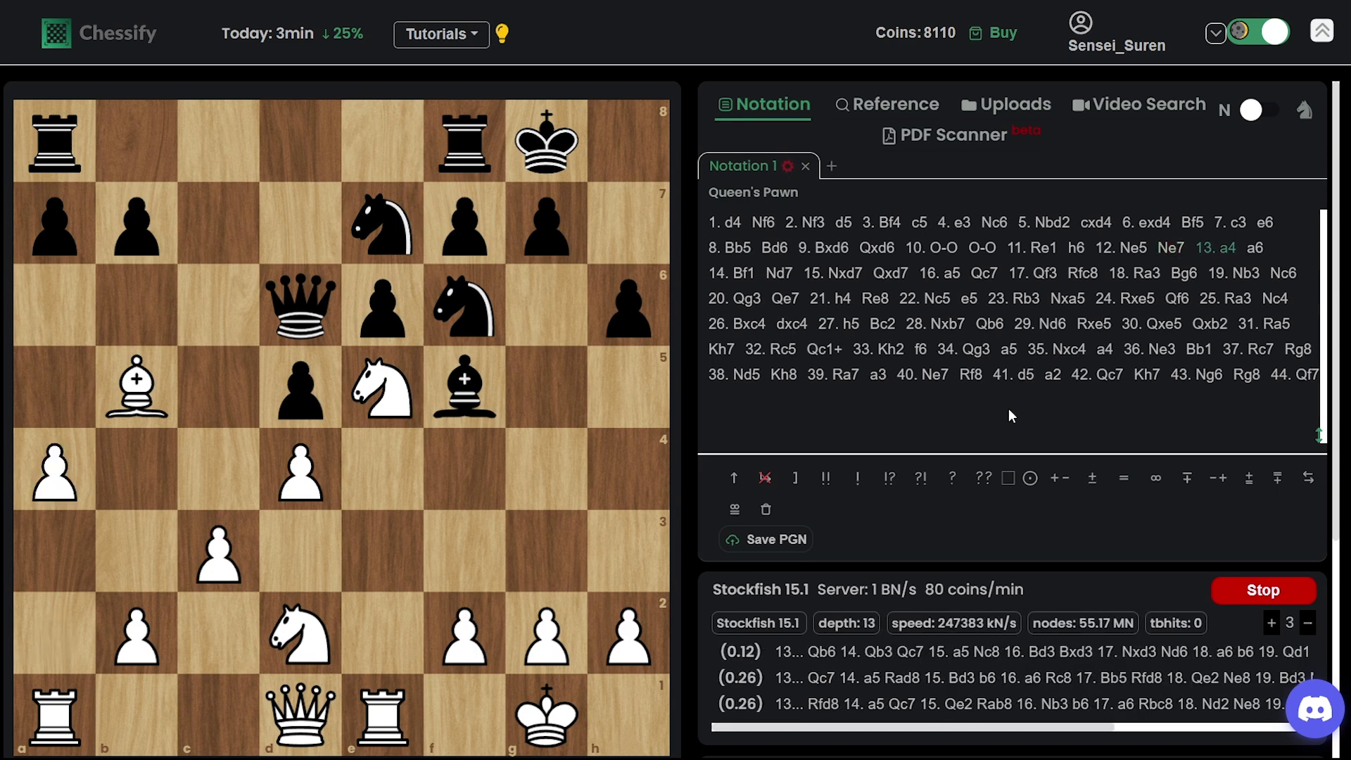
key("Right")
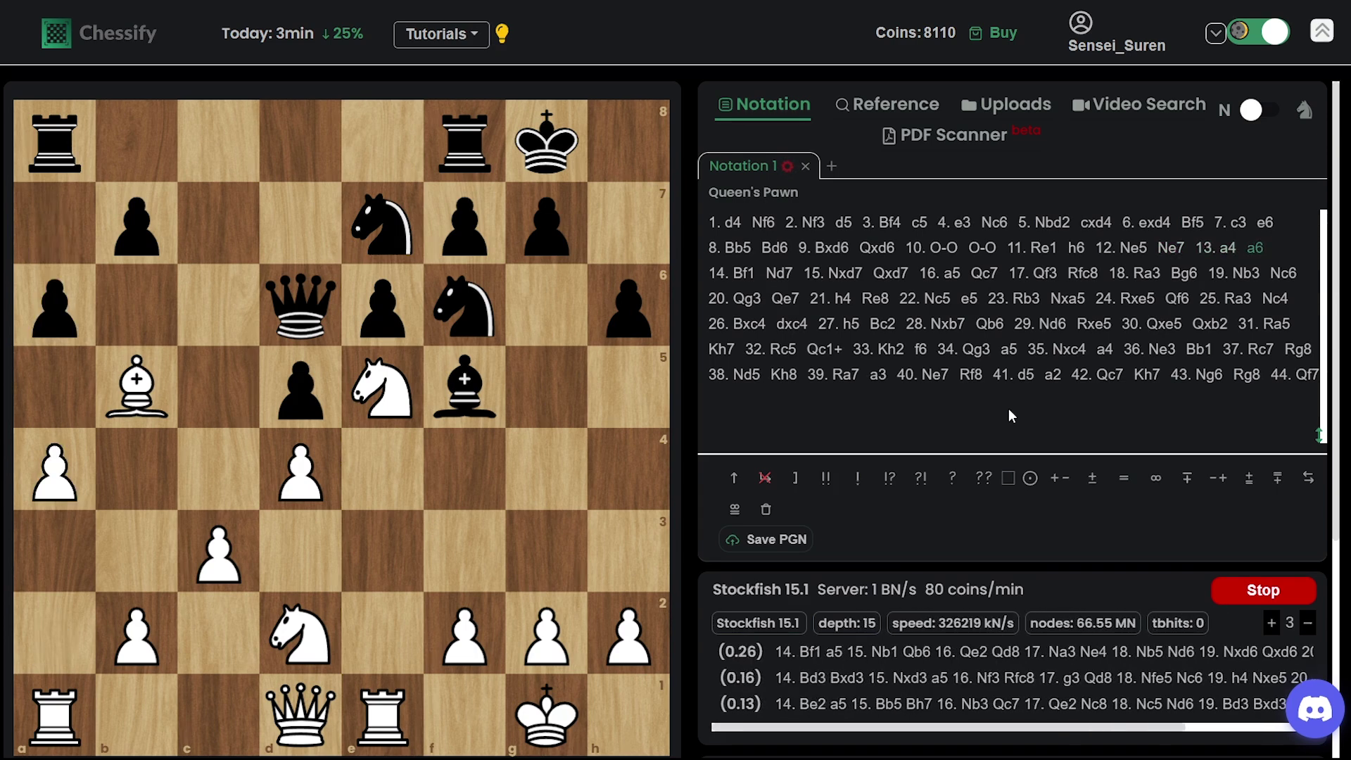
key("Right")
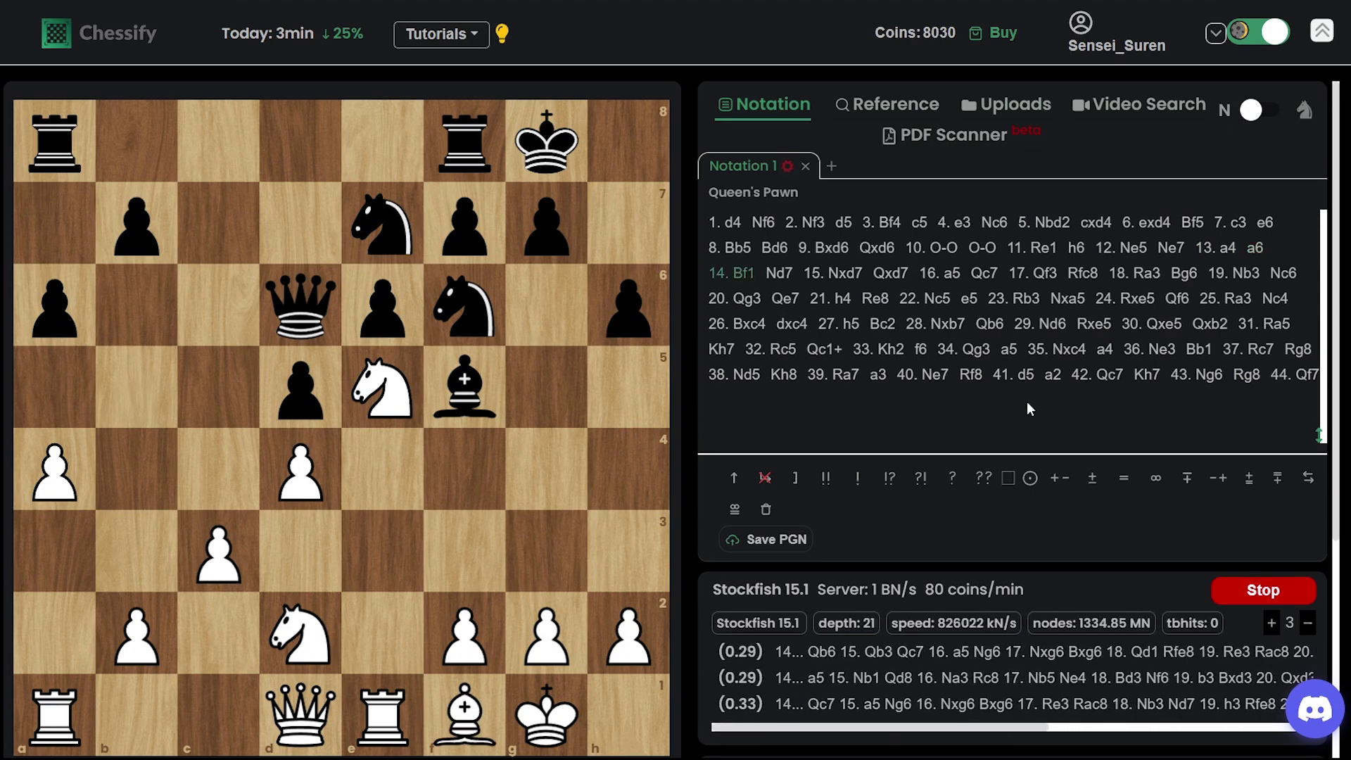
key("Right")
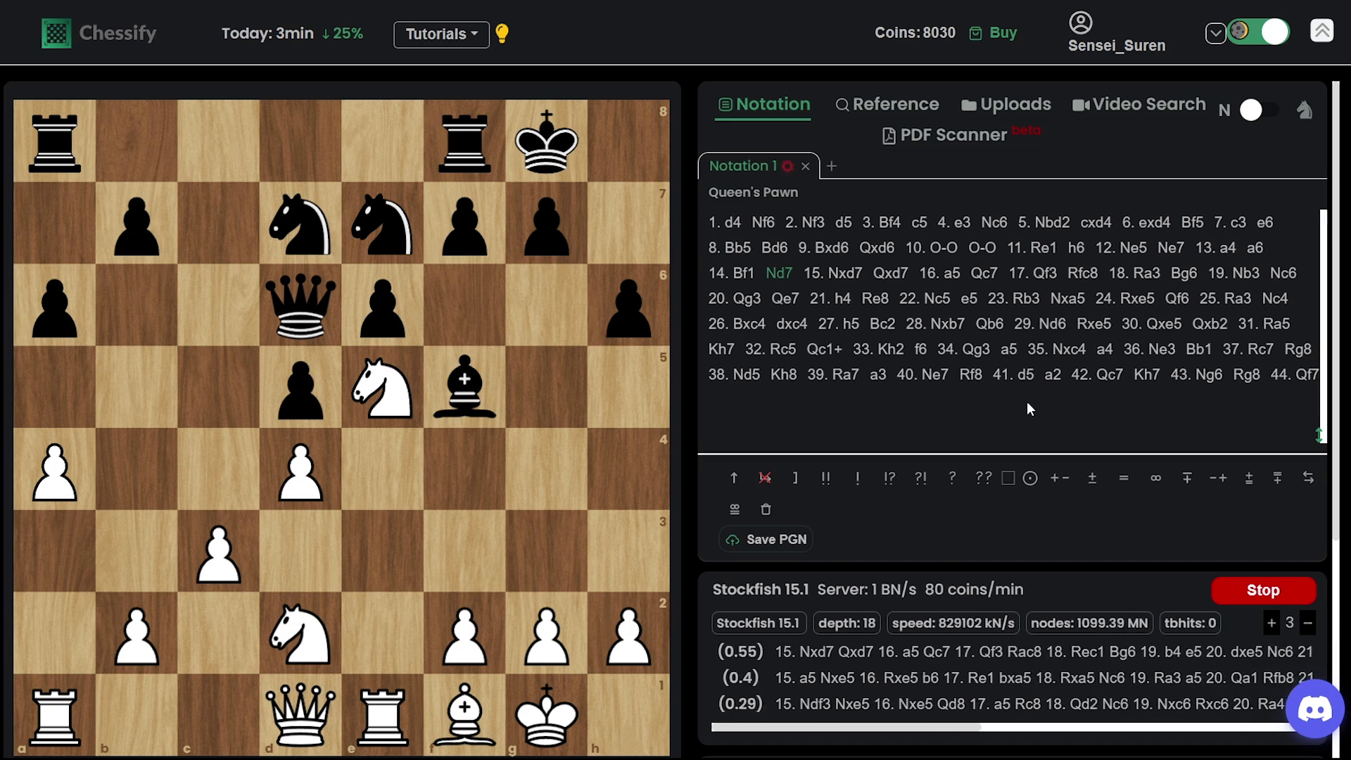
Follow the game from the knight exchange 15.Nxd7 Qxd7 through 16.a5 Qc7 to 17.Qf3 Rfc8 with engine analysis.
key("Right")
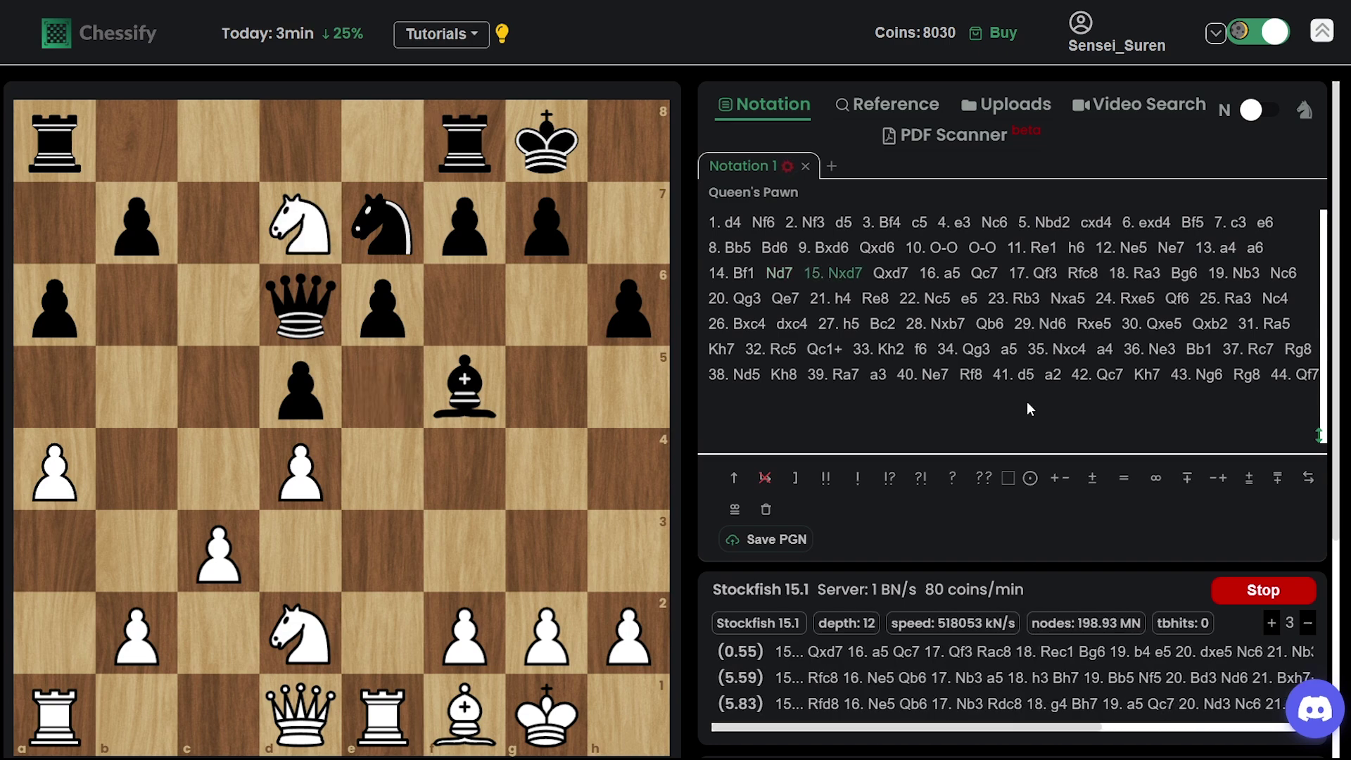
key("Right")
key("Right")
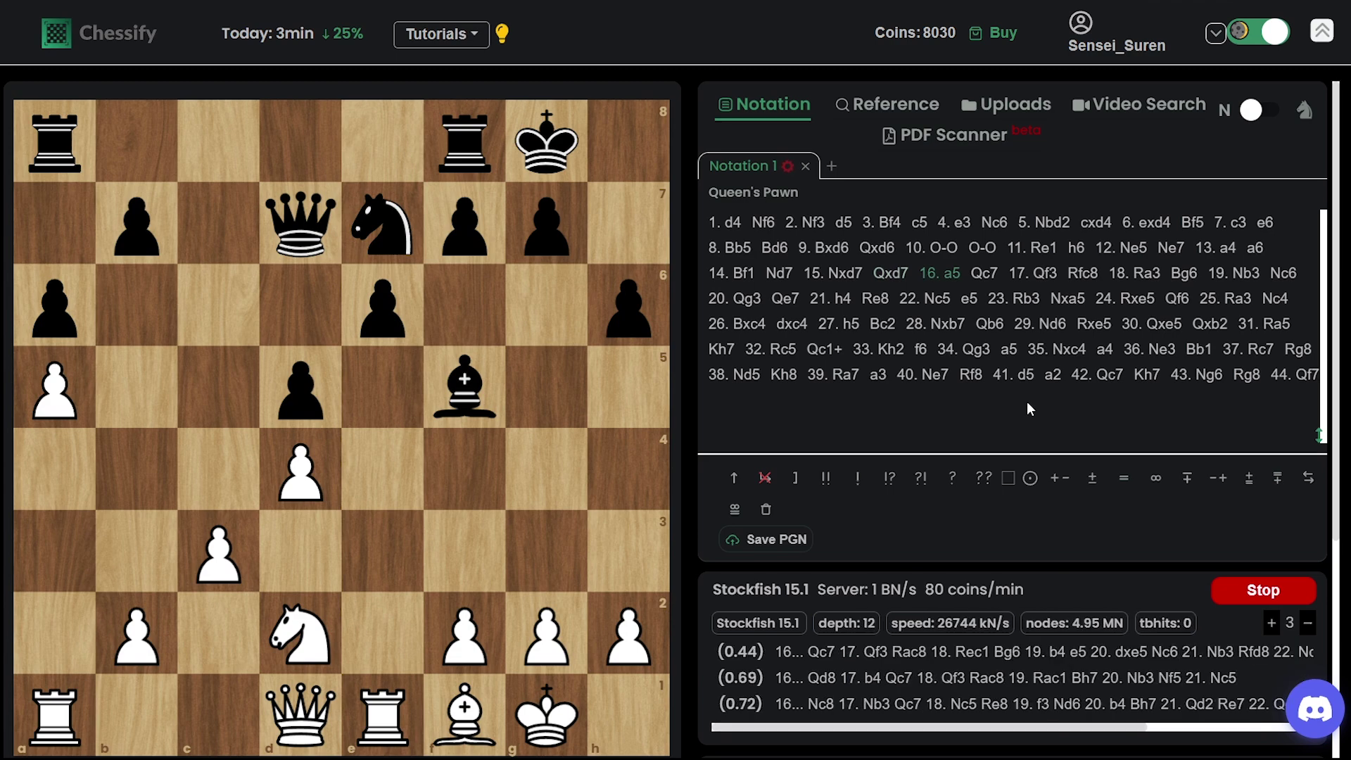
key("Right")
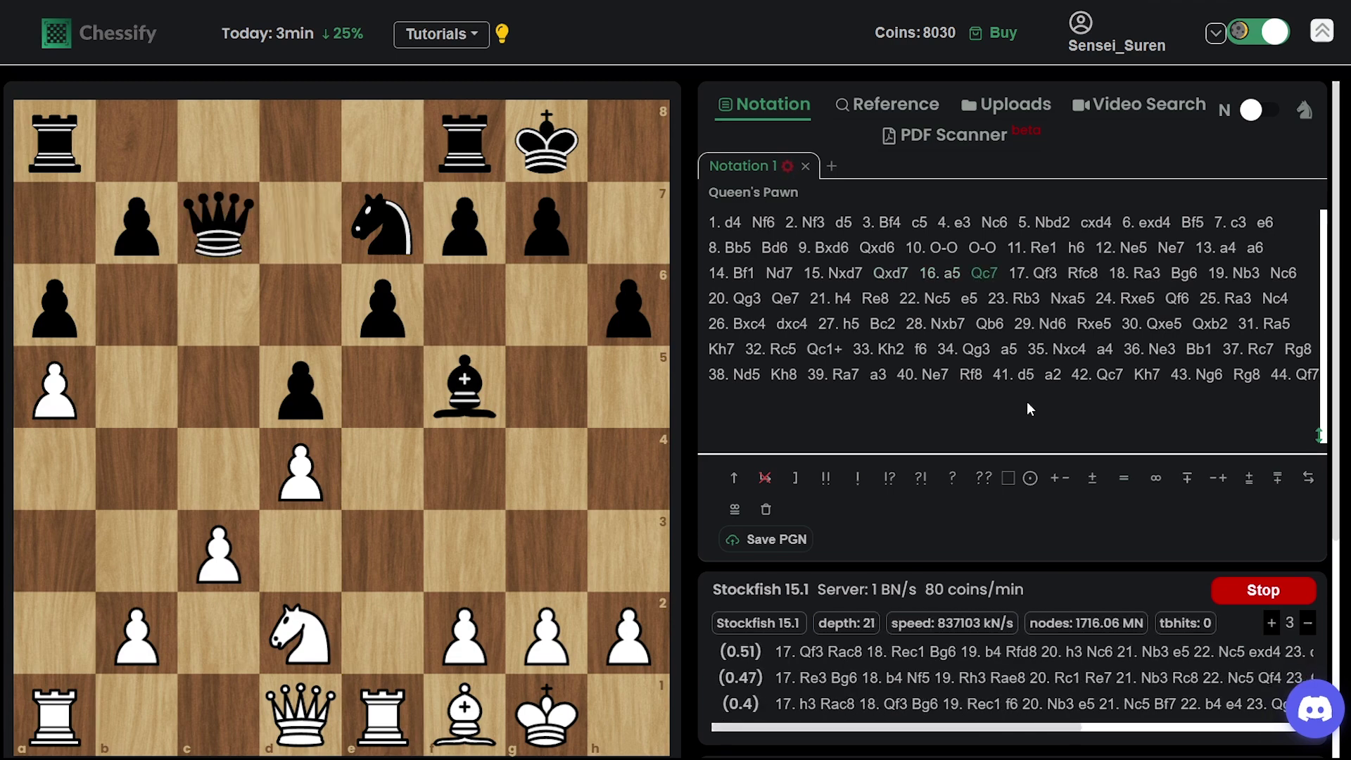
left_click(809, 651)
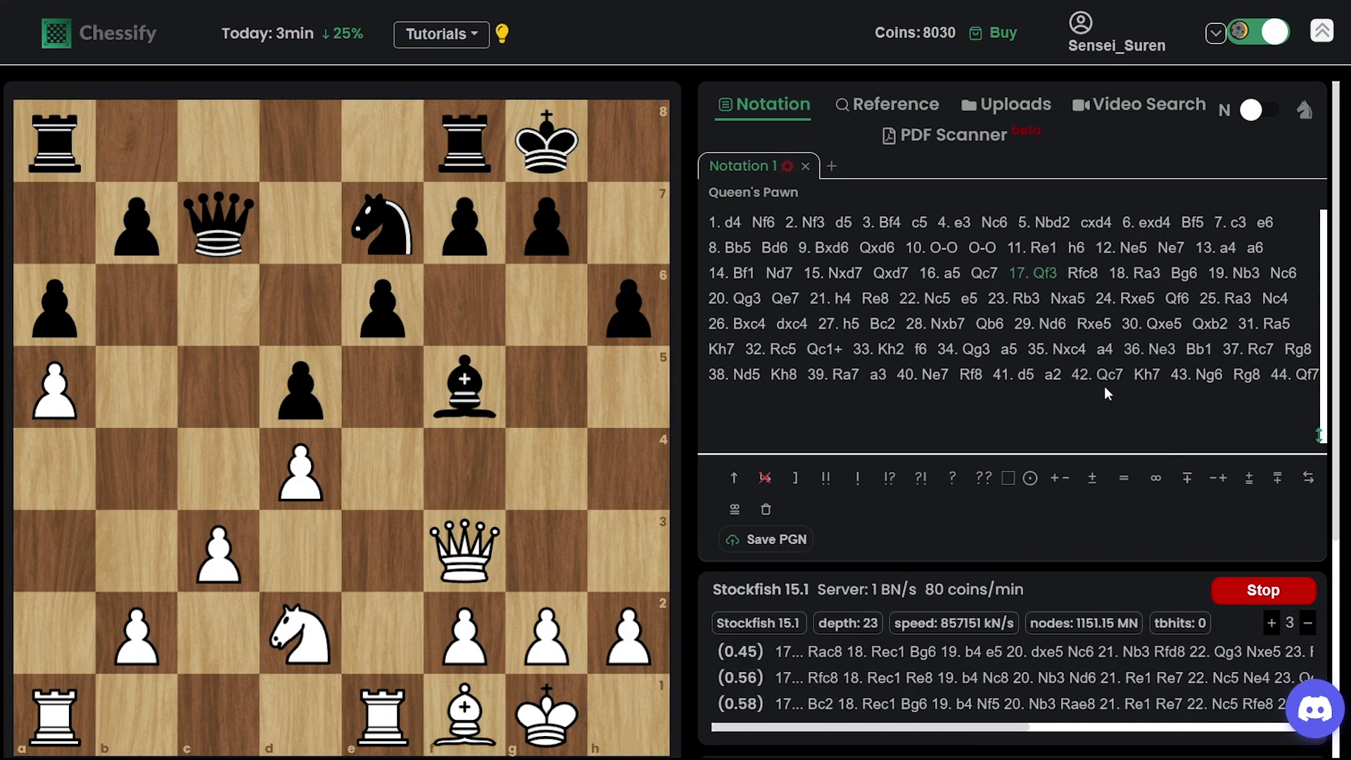
key("Right")
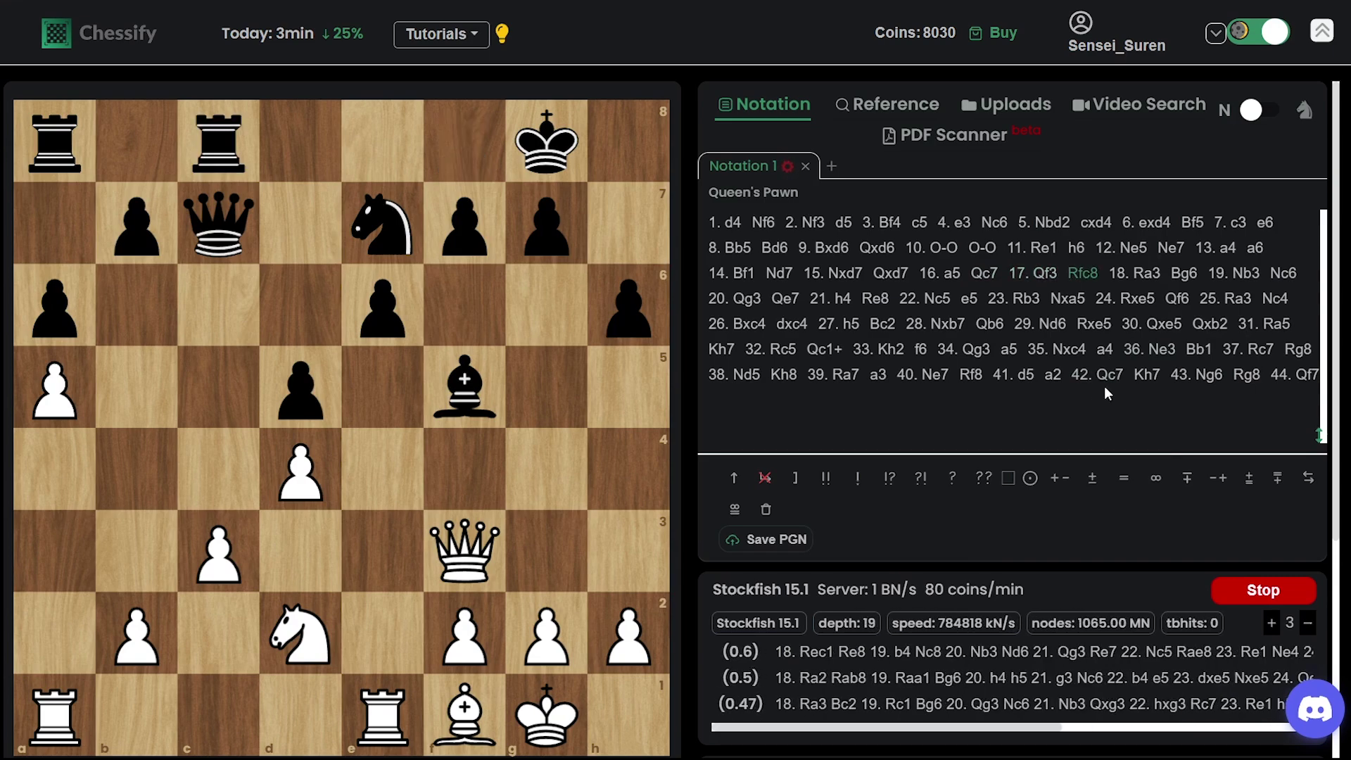
Examine 18.Ra3, going back to 17...Rfc8 to compare it with Stockfish's preferred moves.
key("Right")
key("Left")
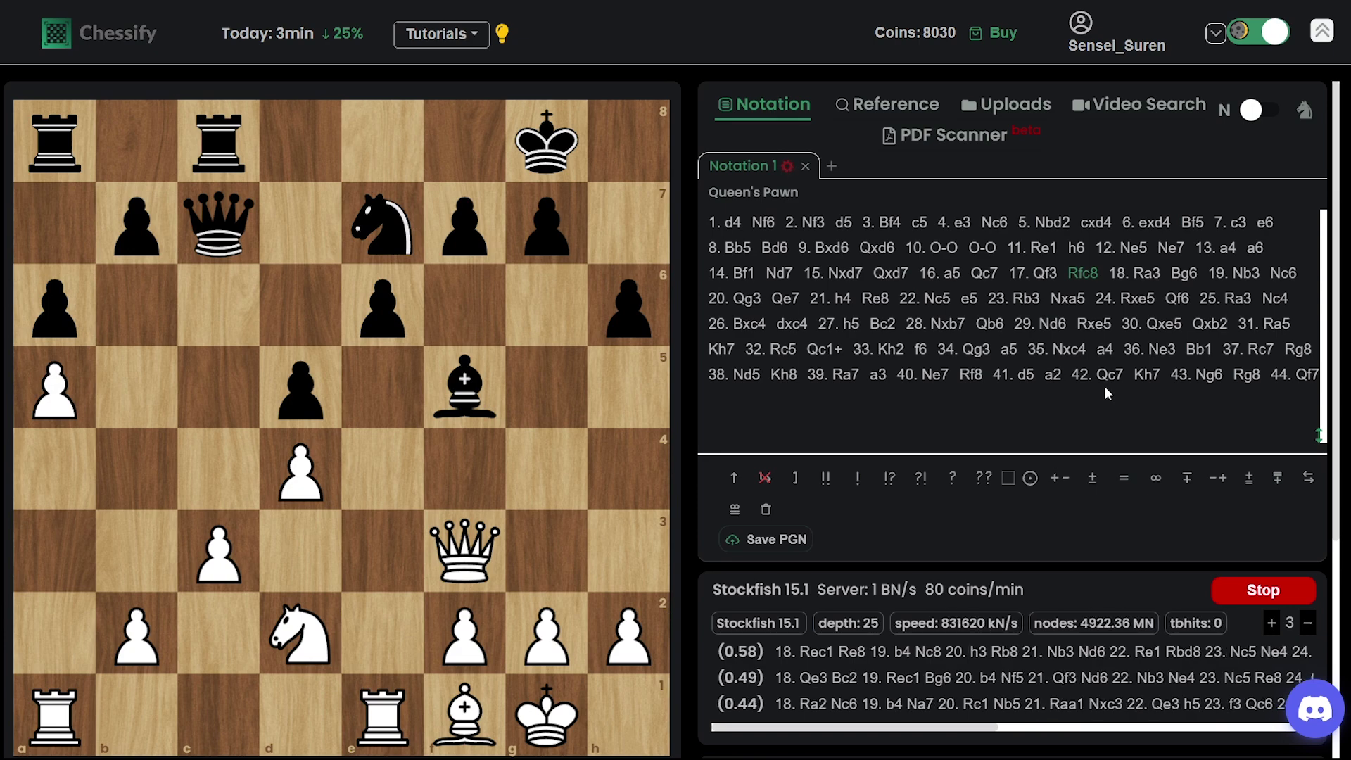
key("Right")
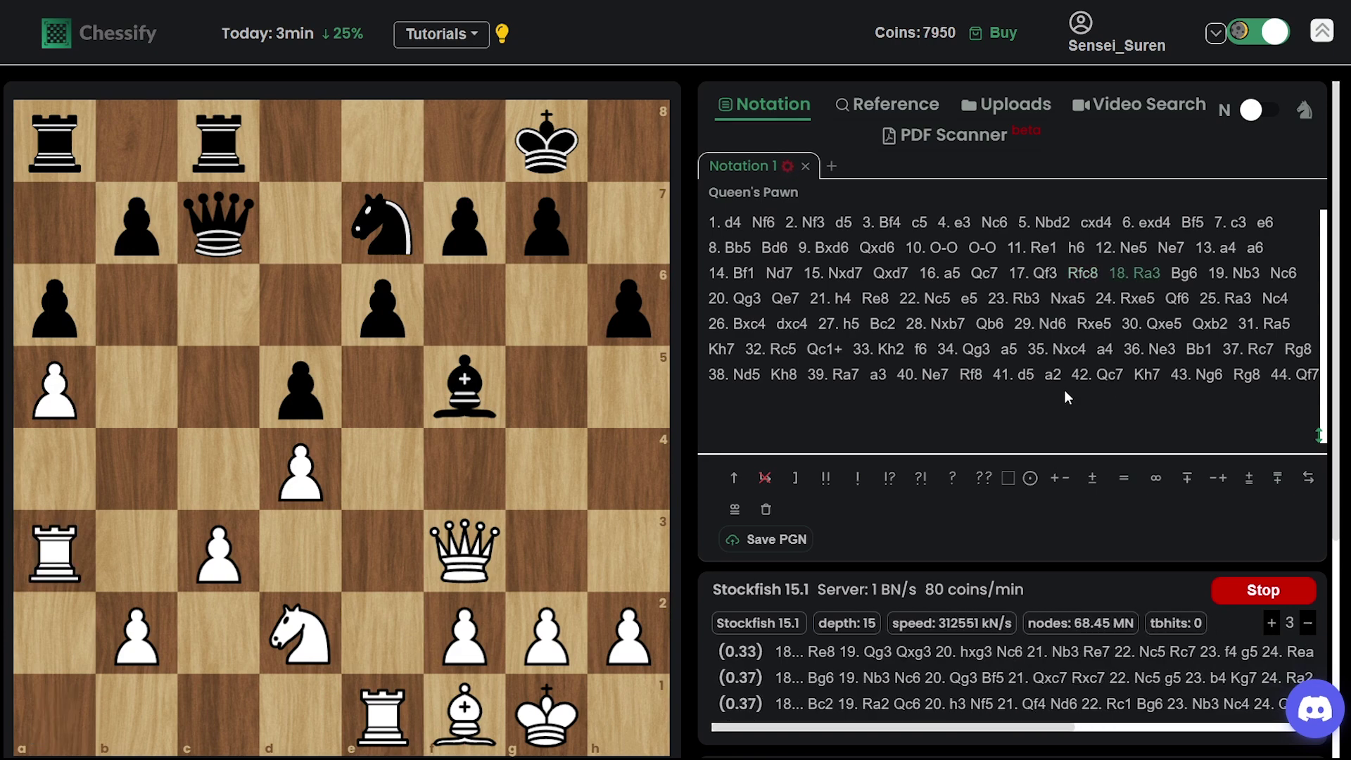
key("Left")
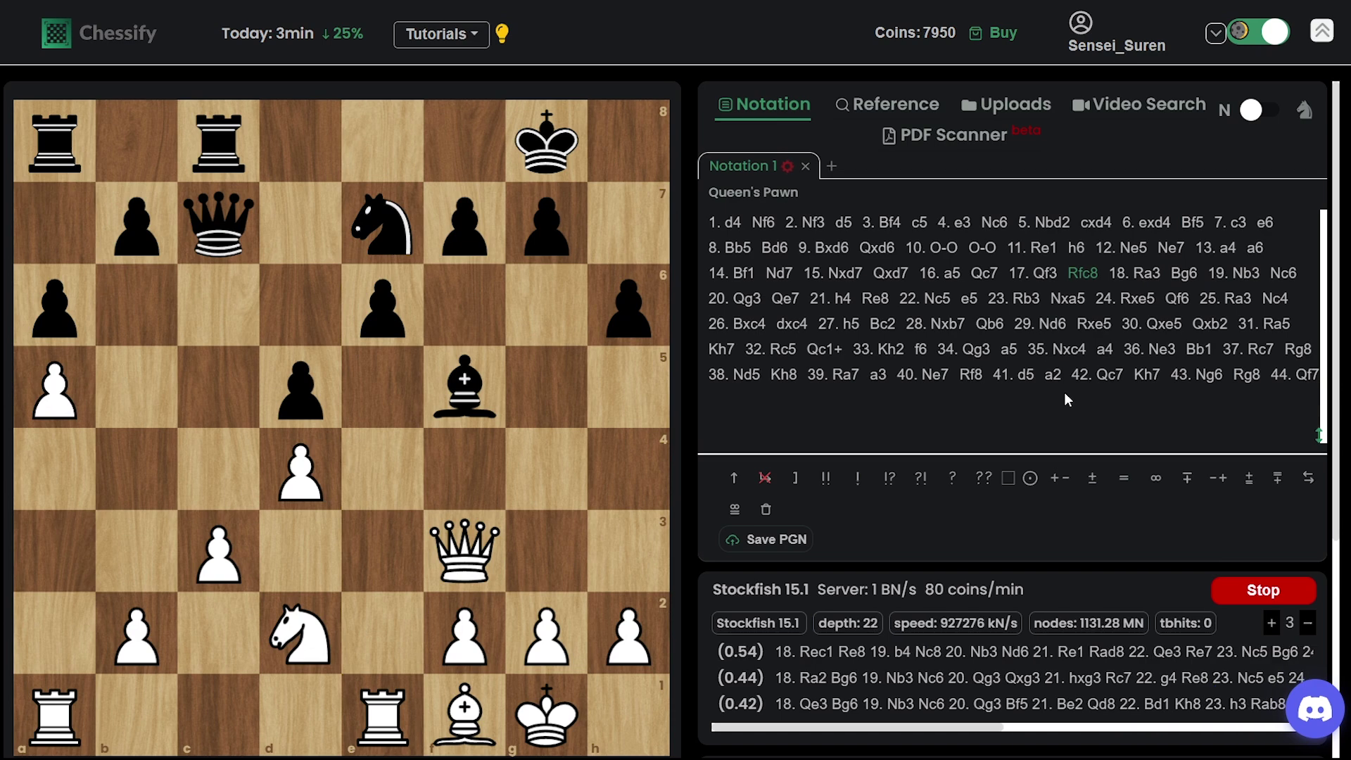
key("Right")
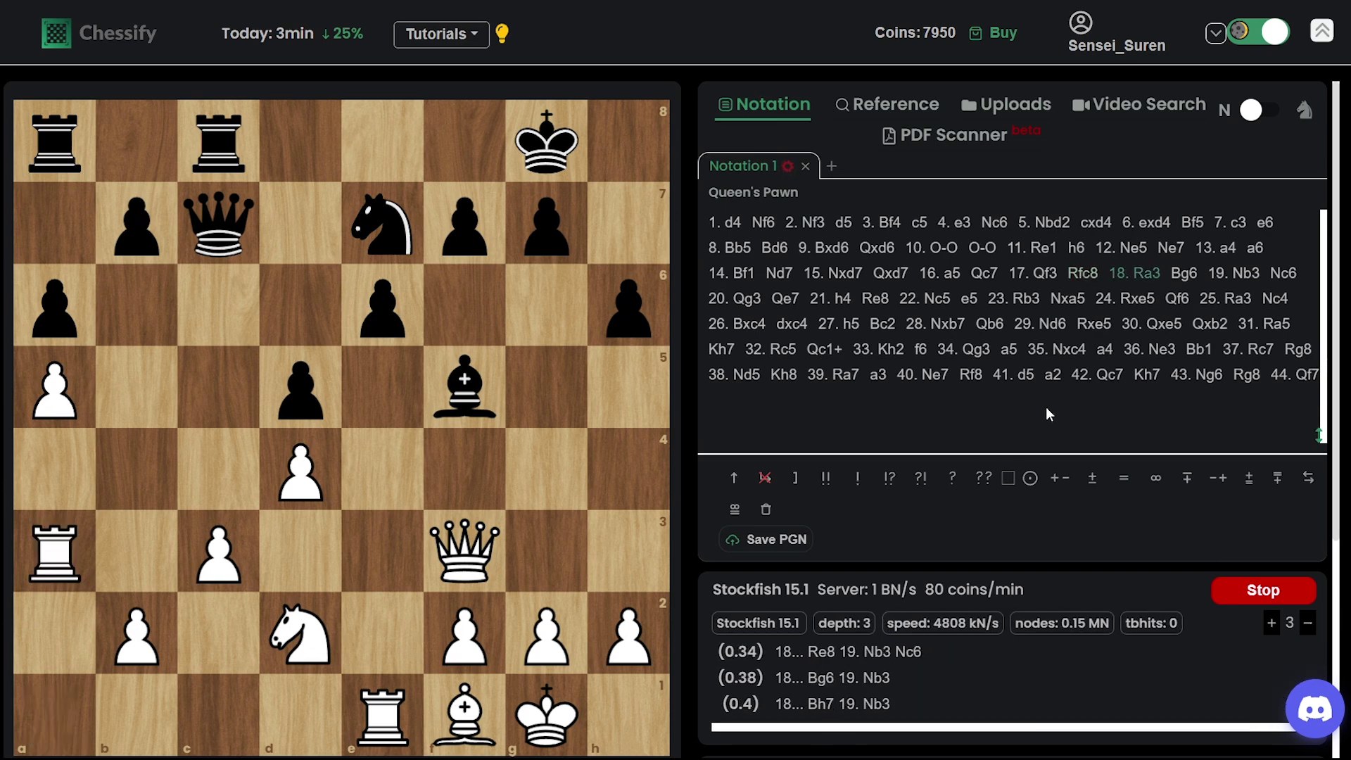
mouse_move(310, 641)
left_mouse_down()
mouse_move(232, 615)
mouse_move(141, 556)
mouse_move(218, 392)
left_mouse_up()
mouse_move(74, 545)
left_mouse_down()
mouse_move(136, 552)
mouse_move(73, 547)
left_mouse_up()
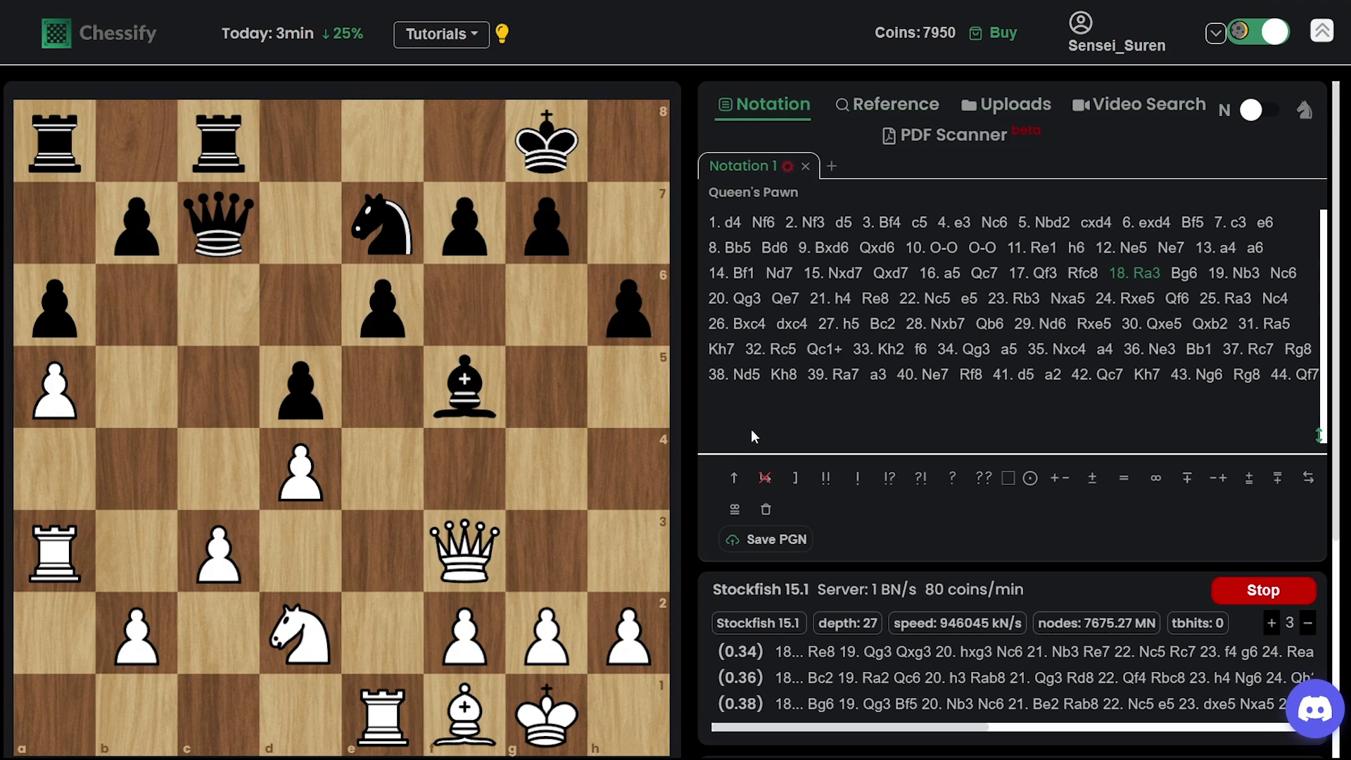
Check 18...Bg6 against Stockfish's alternatives after 18.Ra3, and continue through 19.Nb3 Nc6.
key("Right")
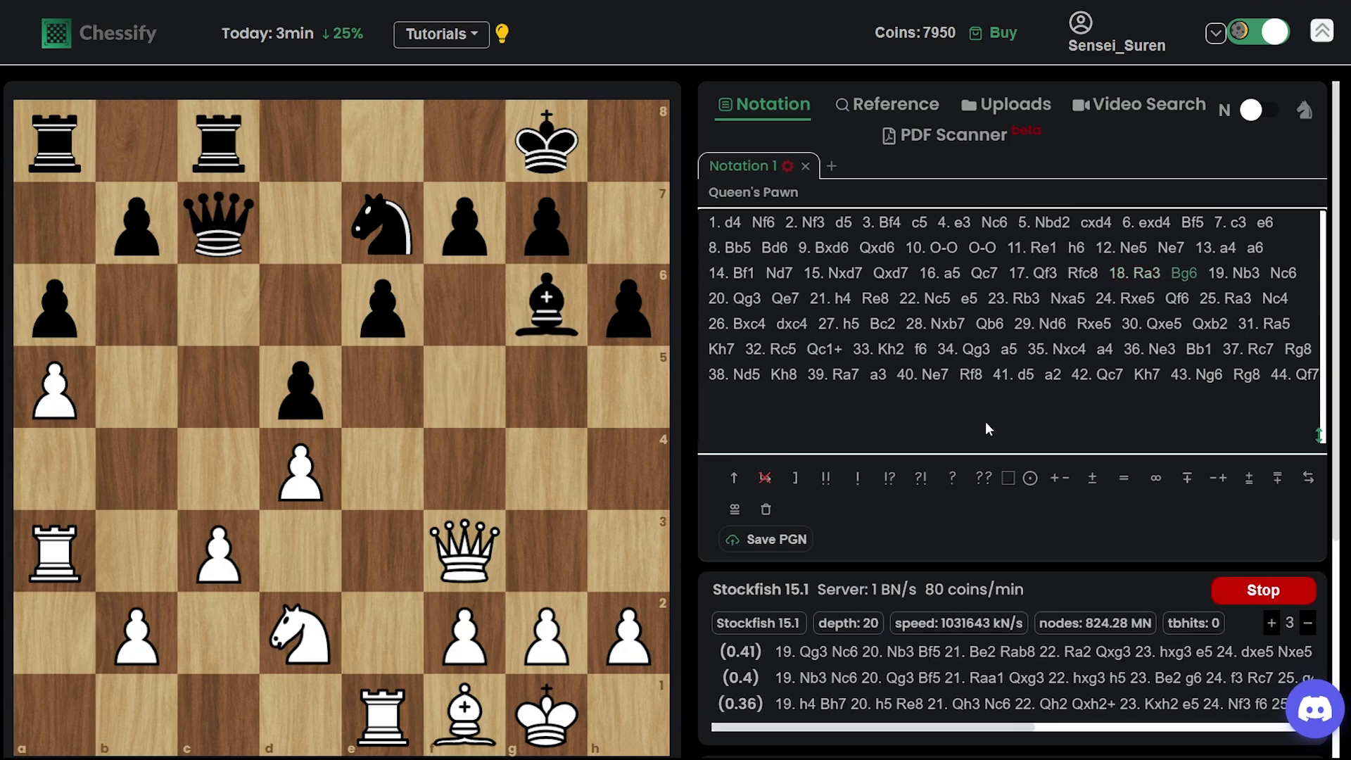
key("Left")
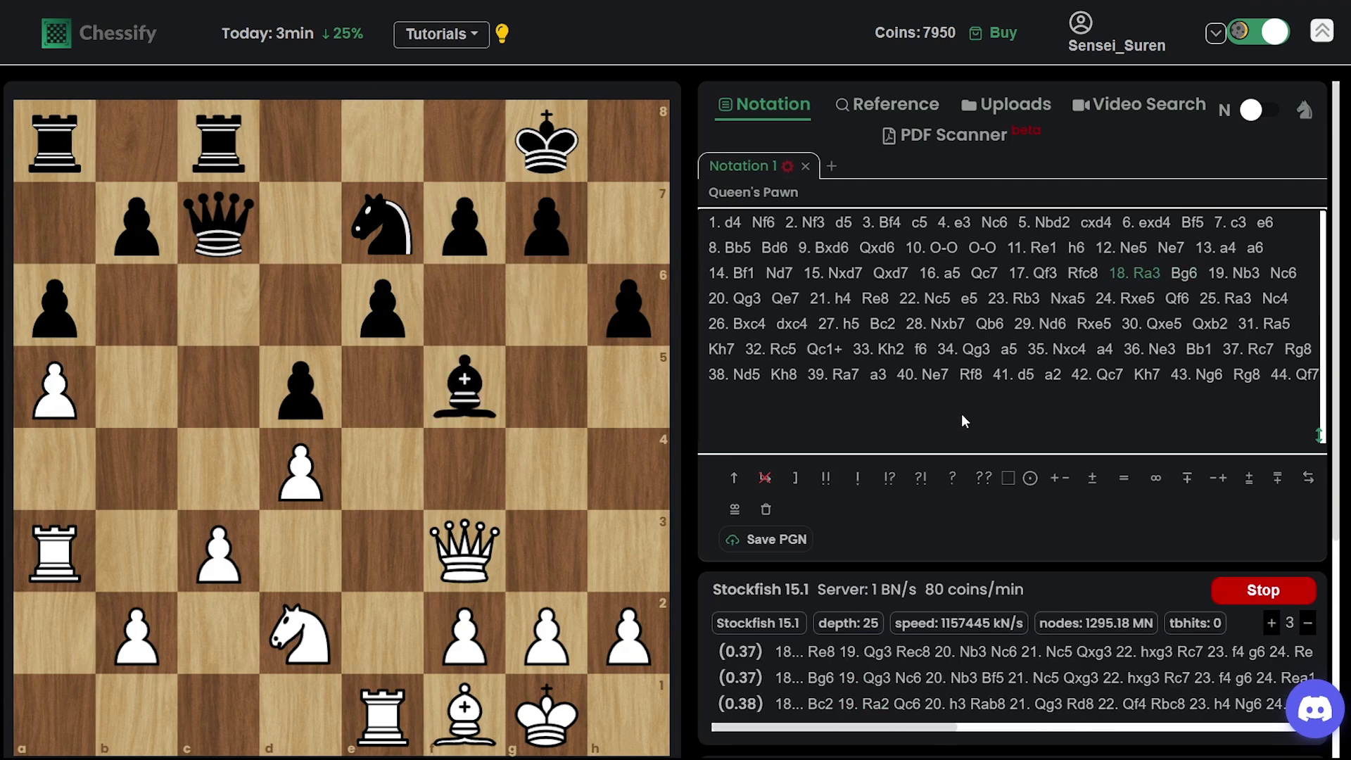
key("Right")
key("Right")
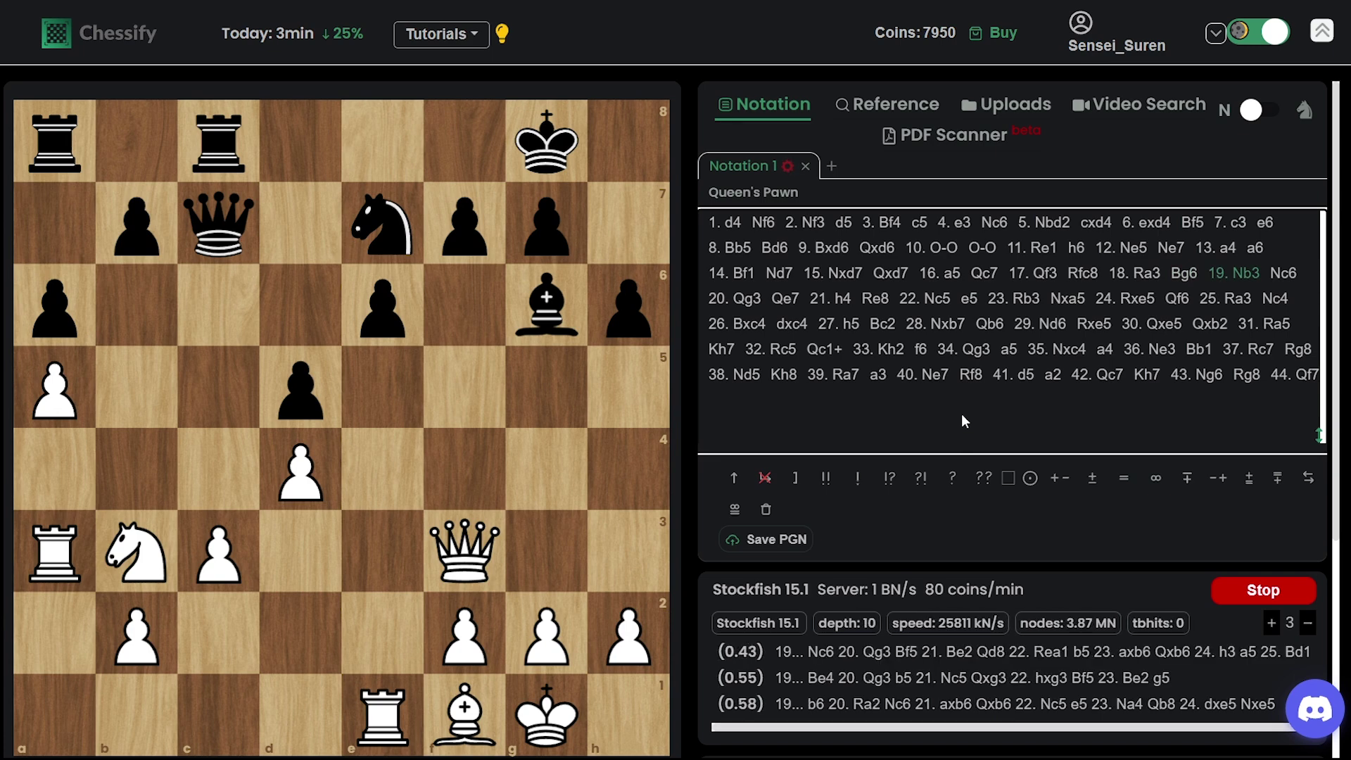
key("Right")
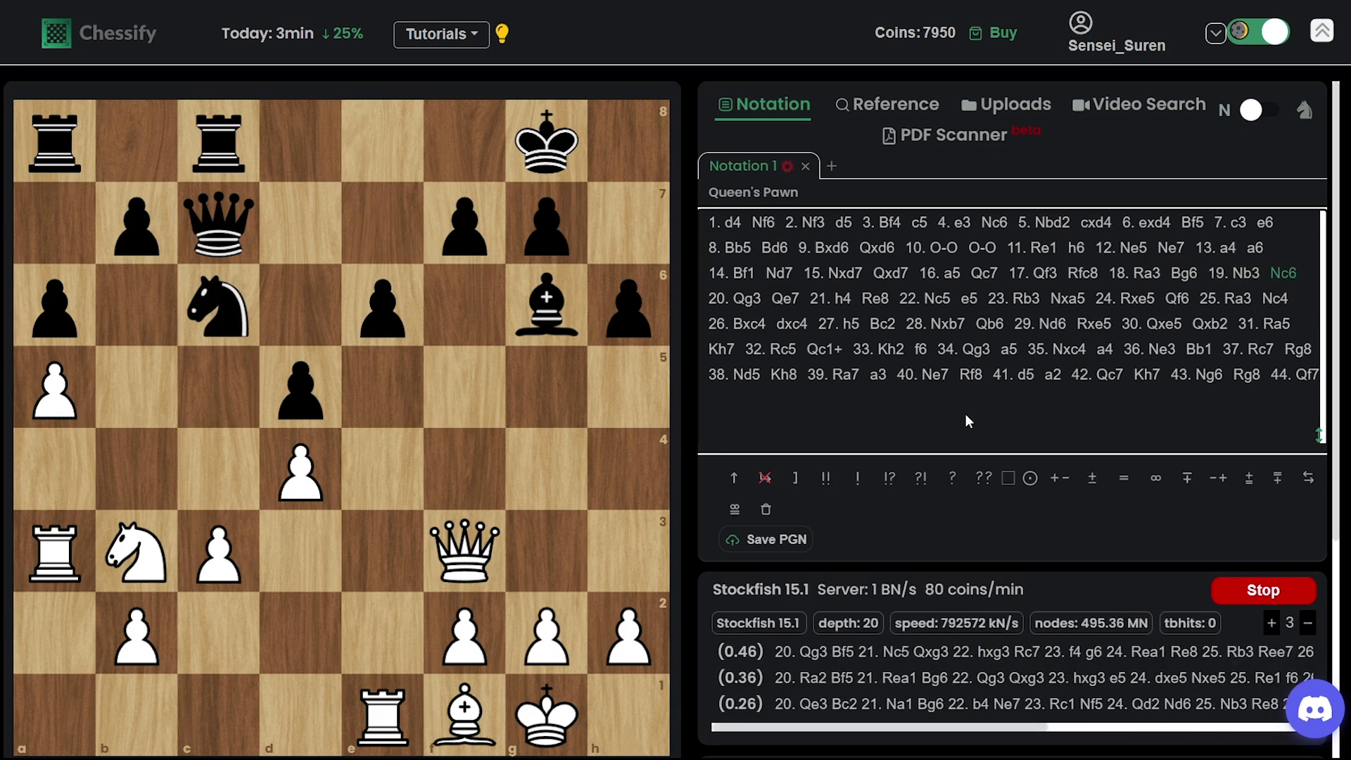
Advance through 20.Qg3 Qe7 to 21.h4, going back one move to compare Stockfish's alternatives after 20...Qe7.
key("Right")
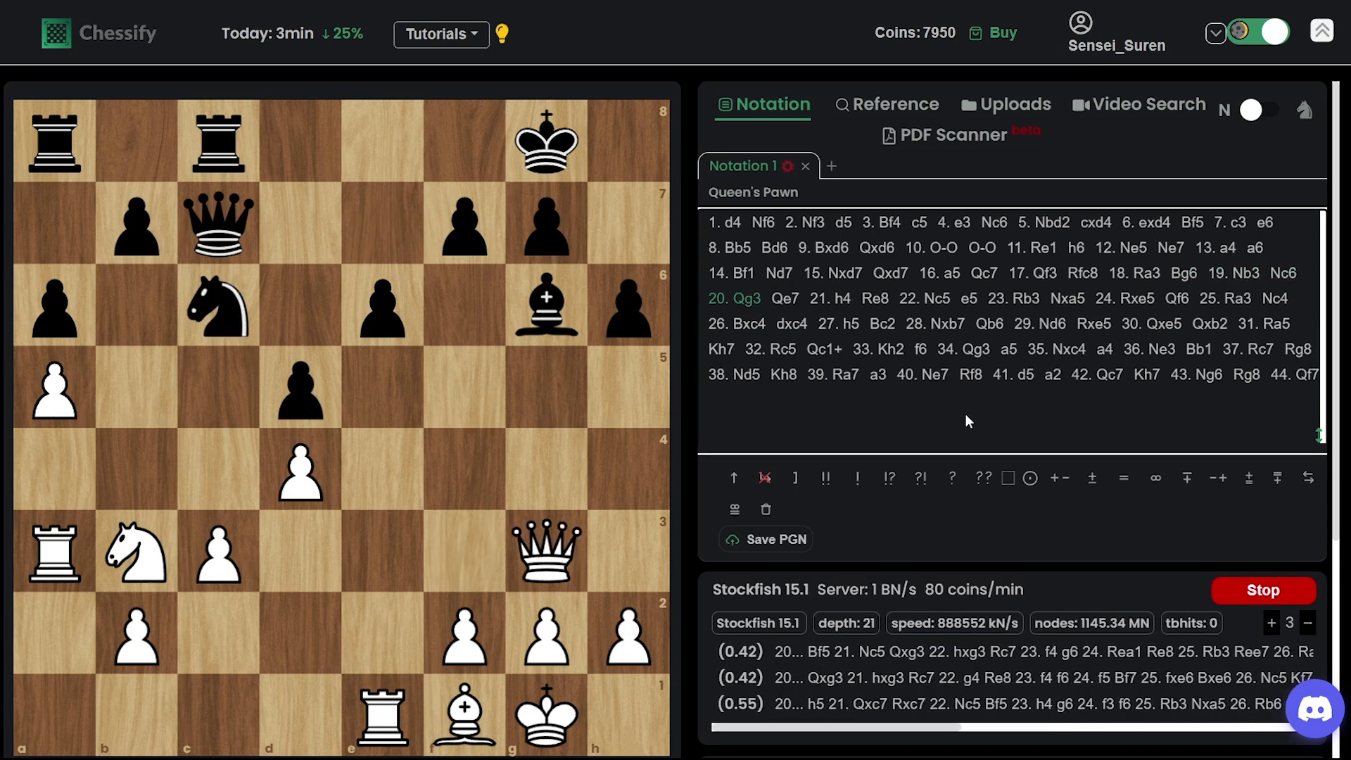
key("Right")
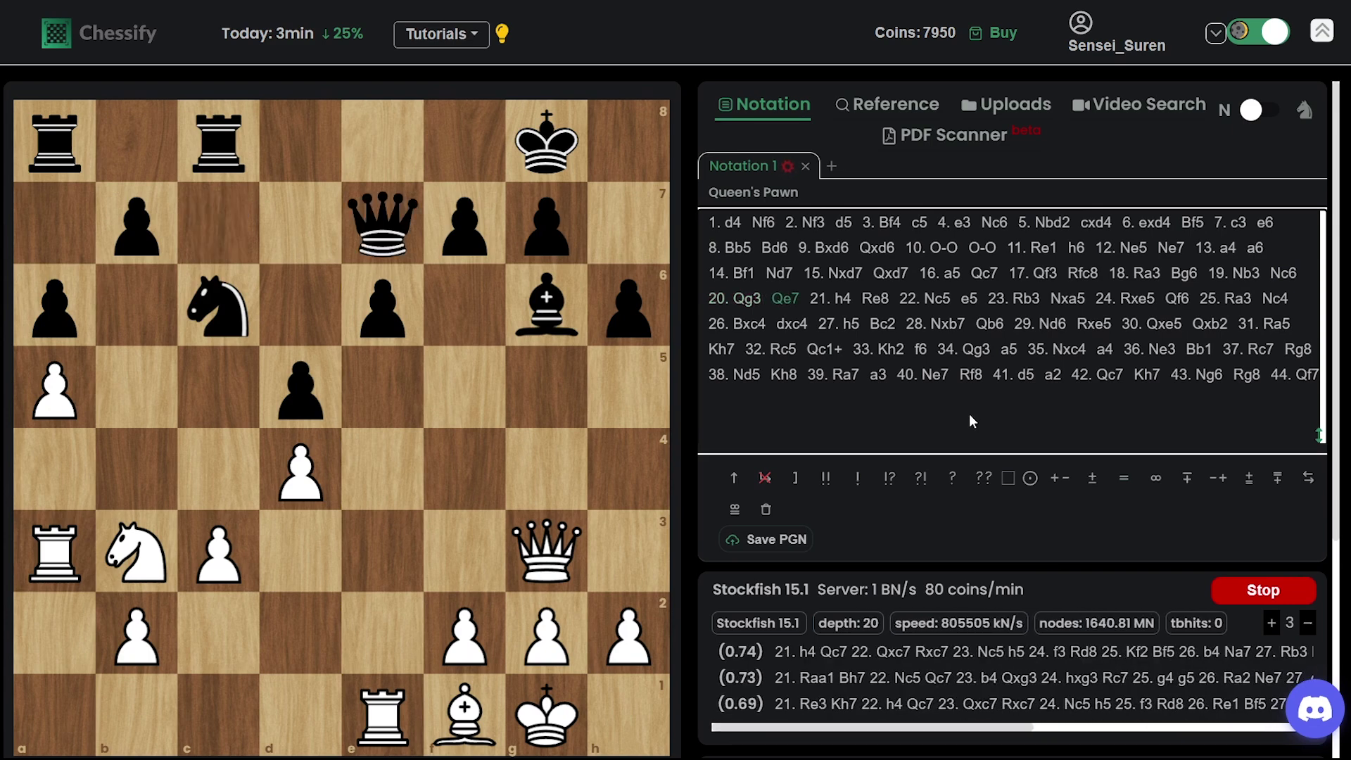
key("Right")
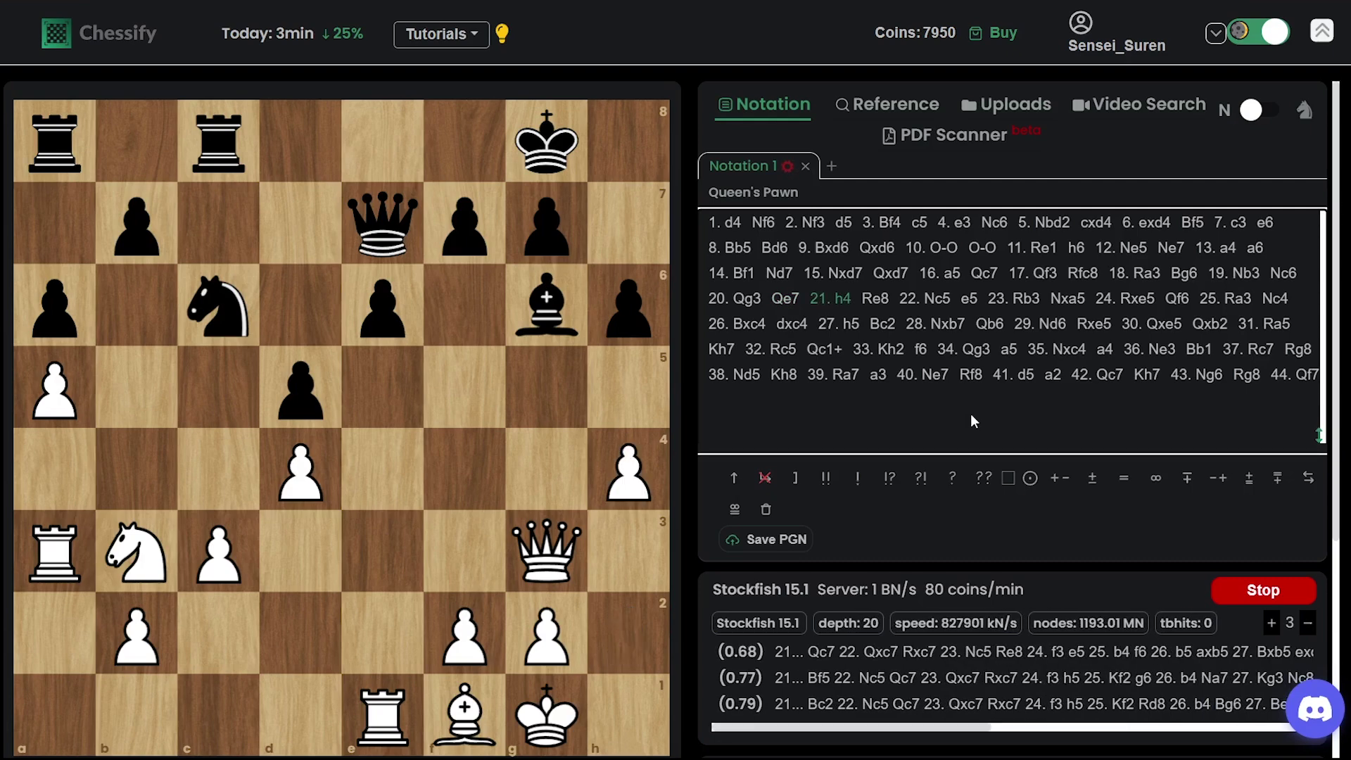
key("Left")
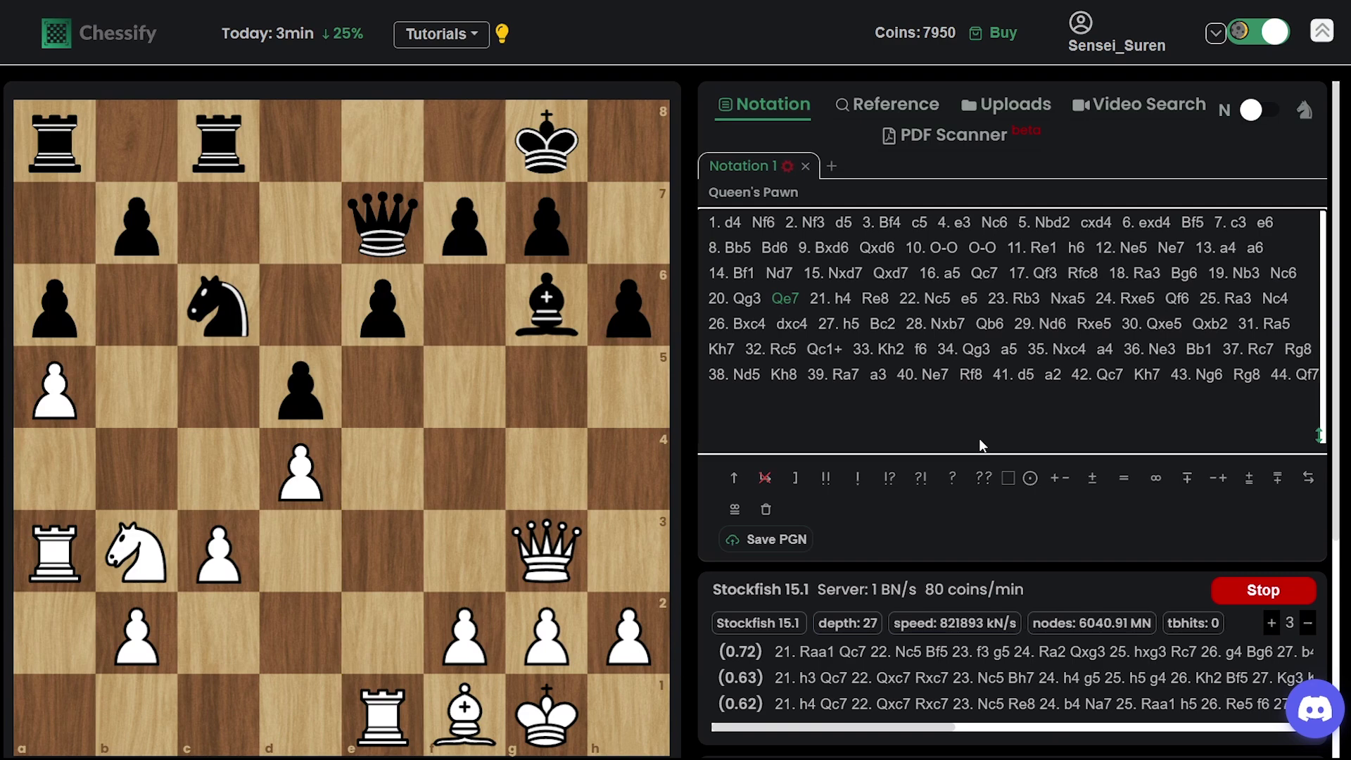
key("Right")
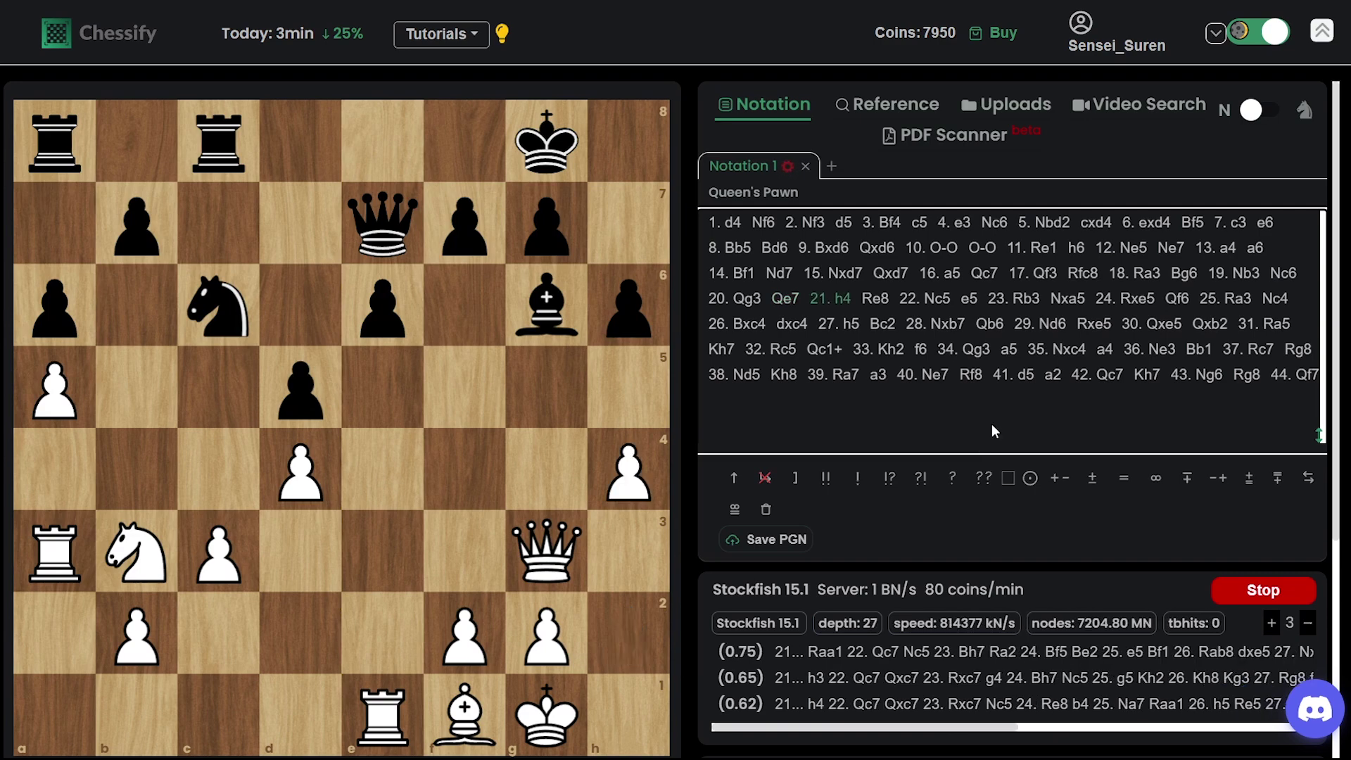
Check 21...Re8, go back to 20.Qg3 to compare Stockfish's replies, and return to the position after 21.h4.
key("Right")
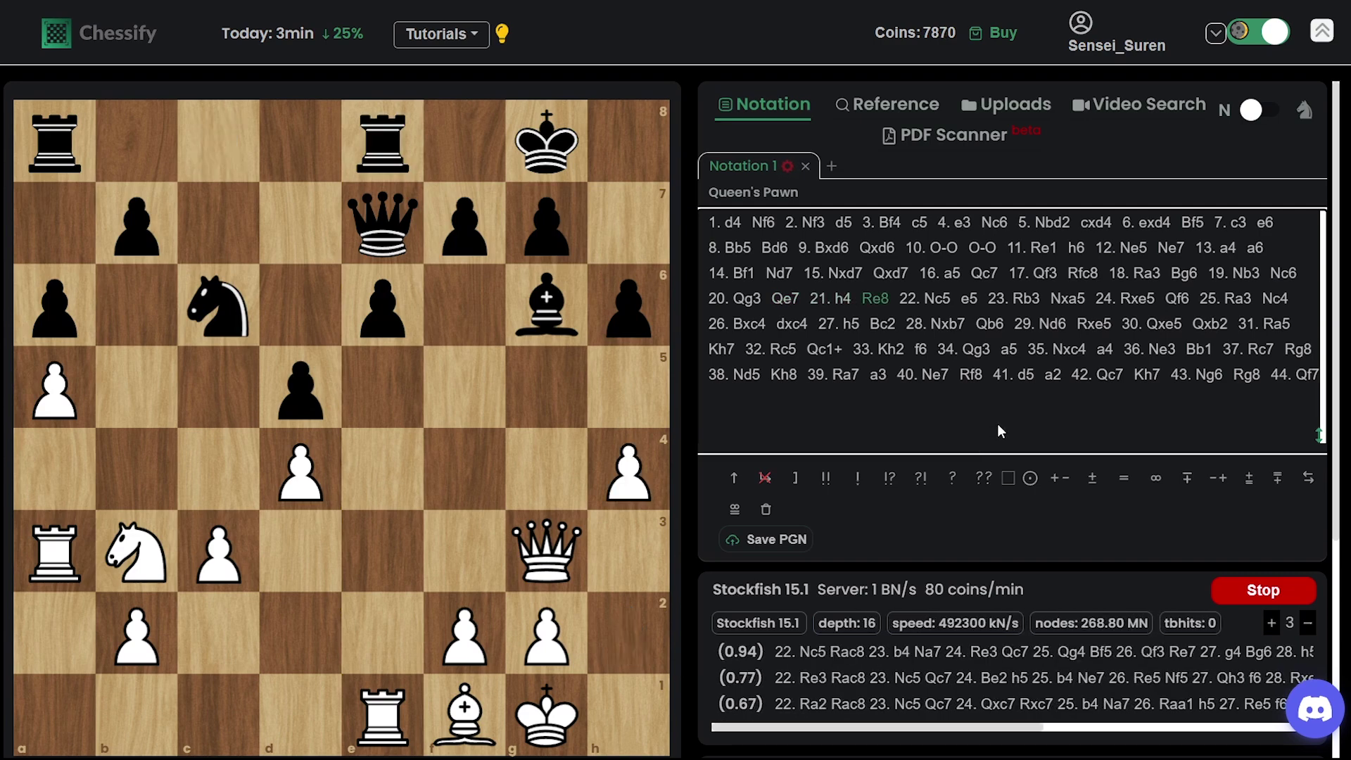
key("Left")
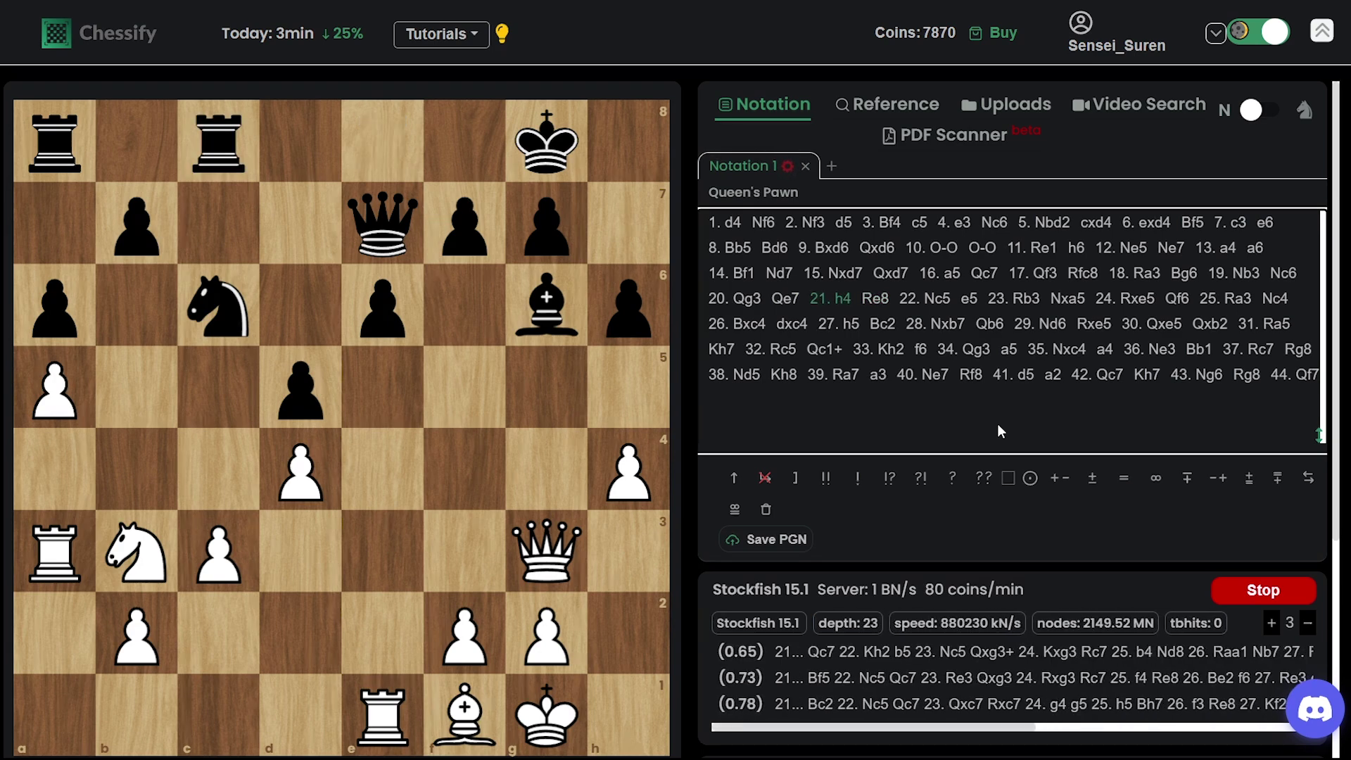
key("Left")
key("Left")
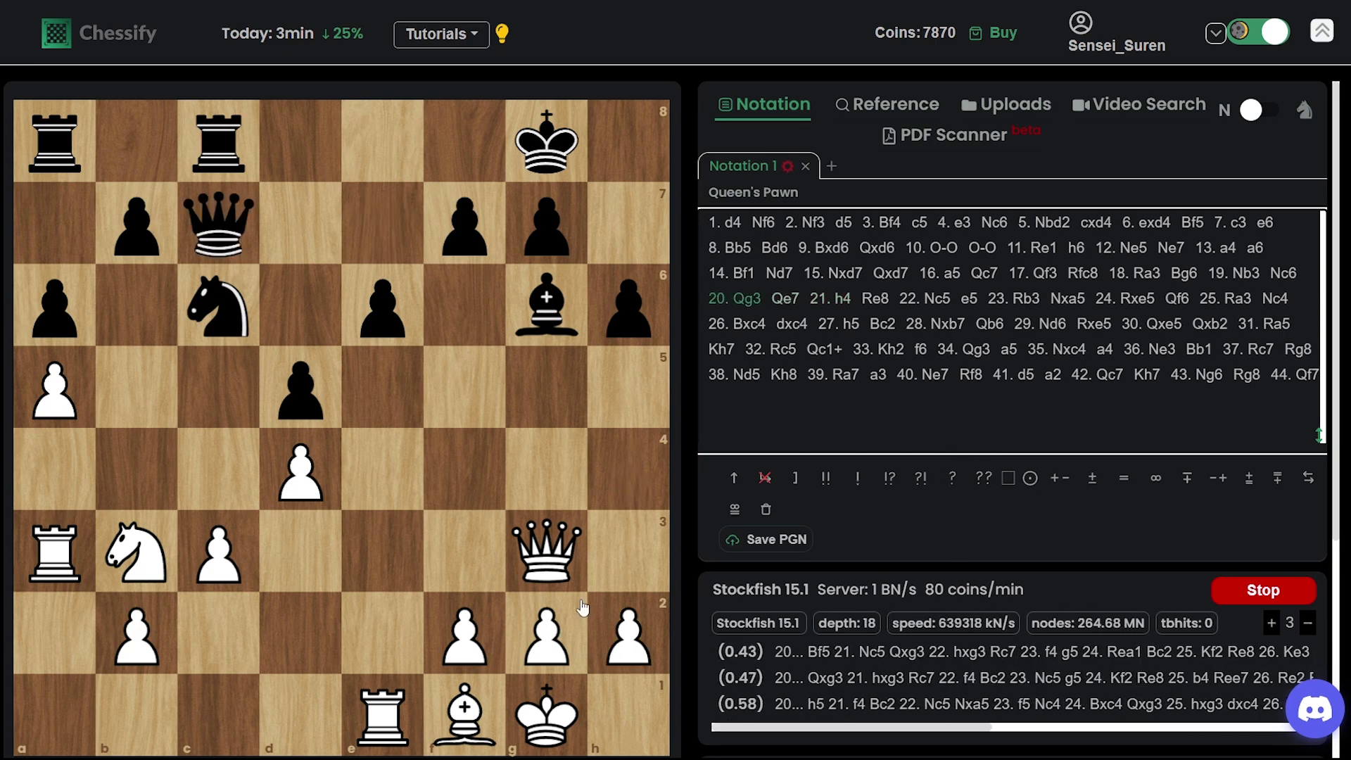
key("Right")
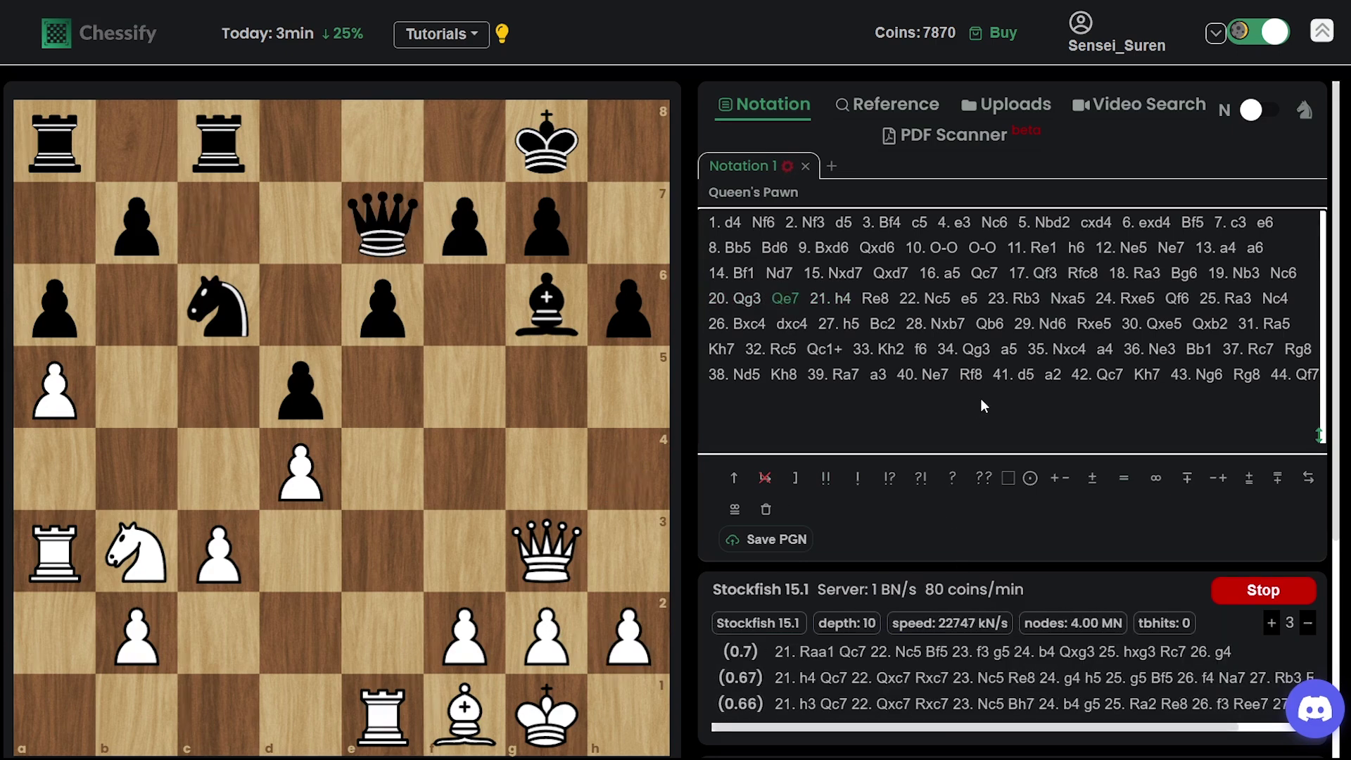
key("Right")
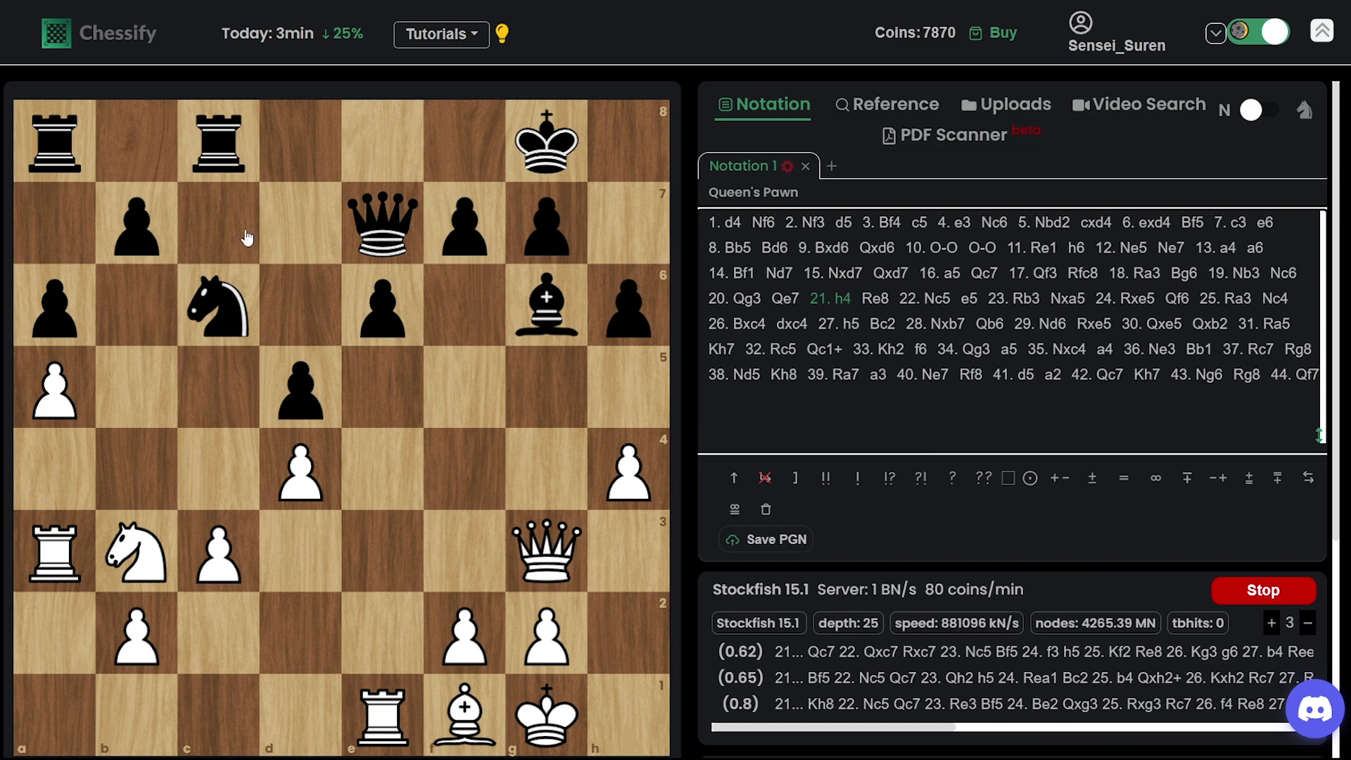
Advance through 21...Re8 22.Nc5 e5 to 23.Rb3, going back one move to compare Stockfish's alternatives after 22...e5.
key("Right")
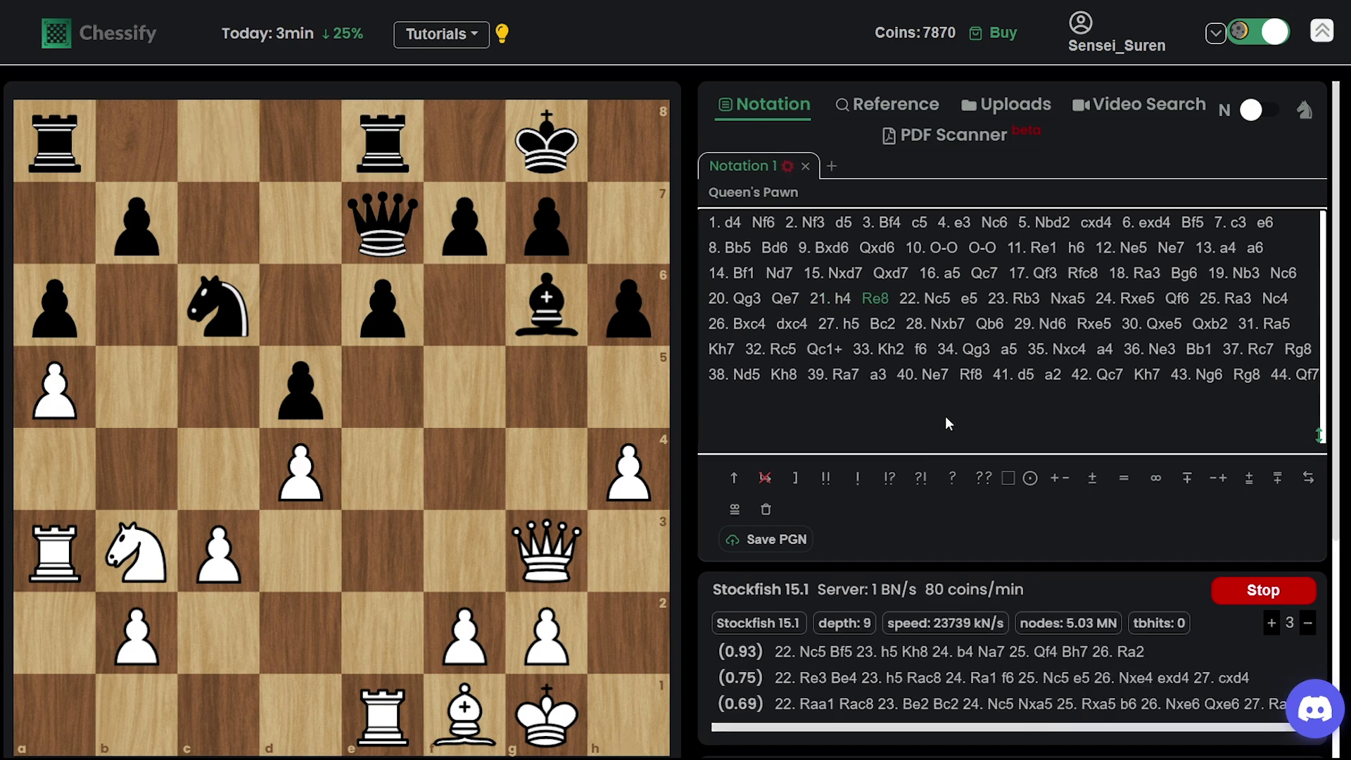
key("Right")
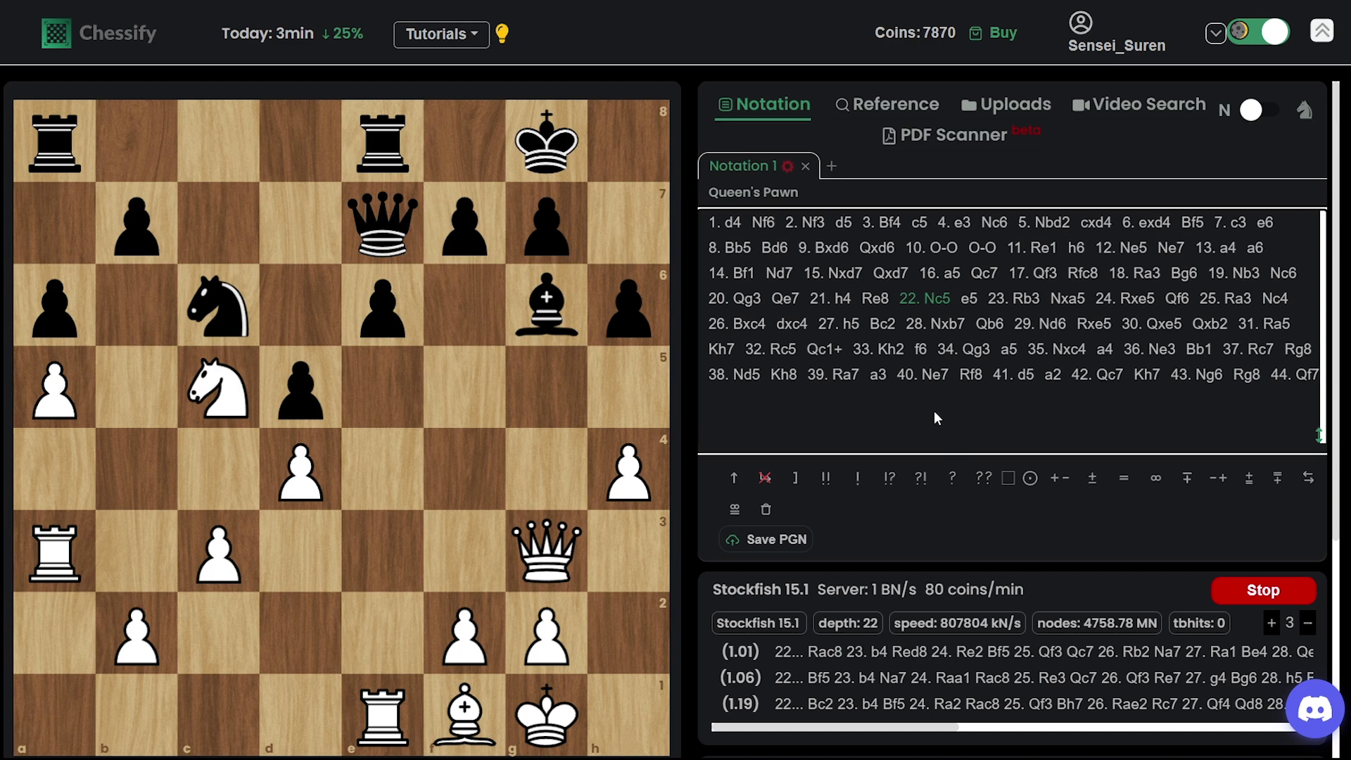
key("Right")
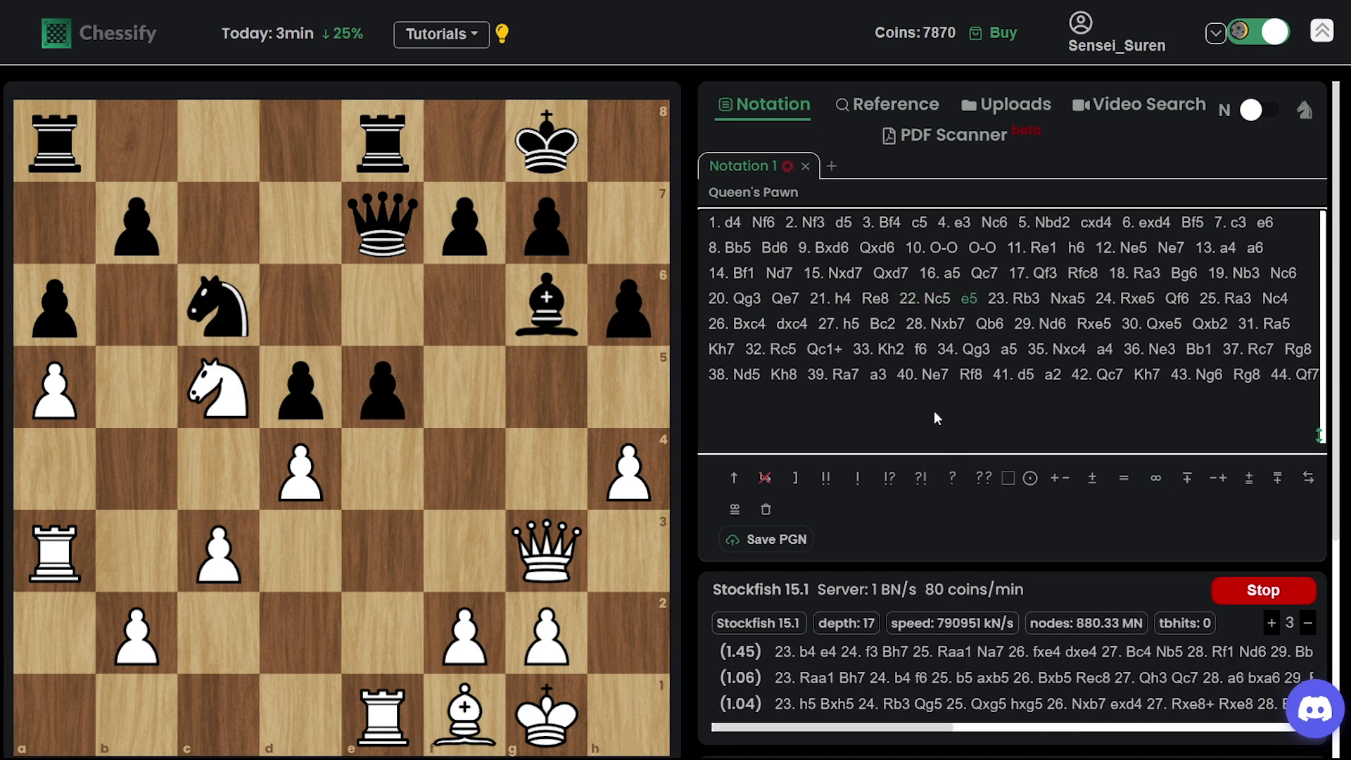
key("Right")
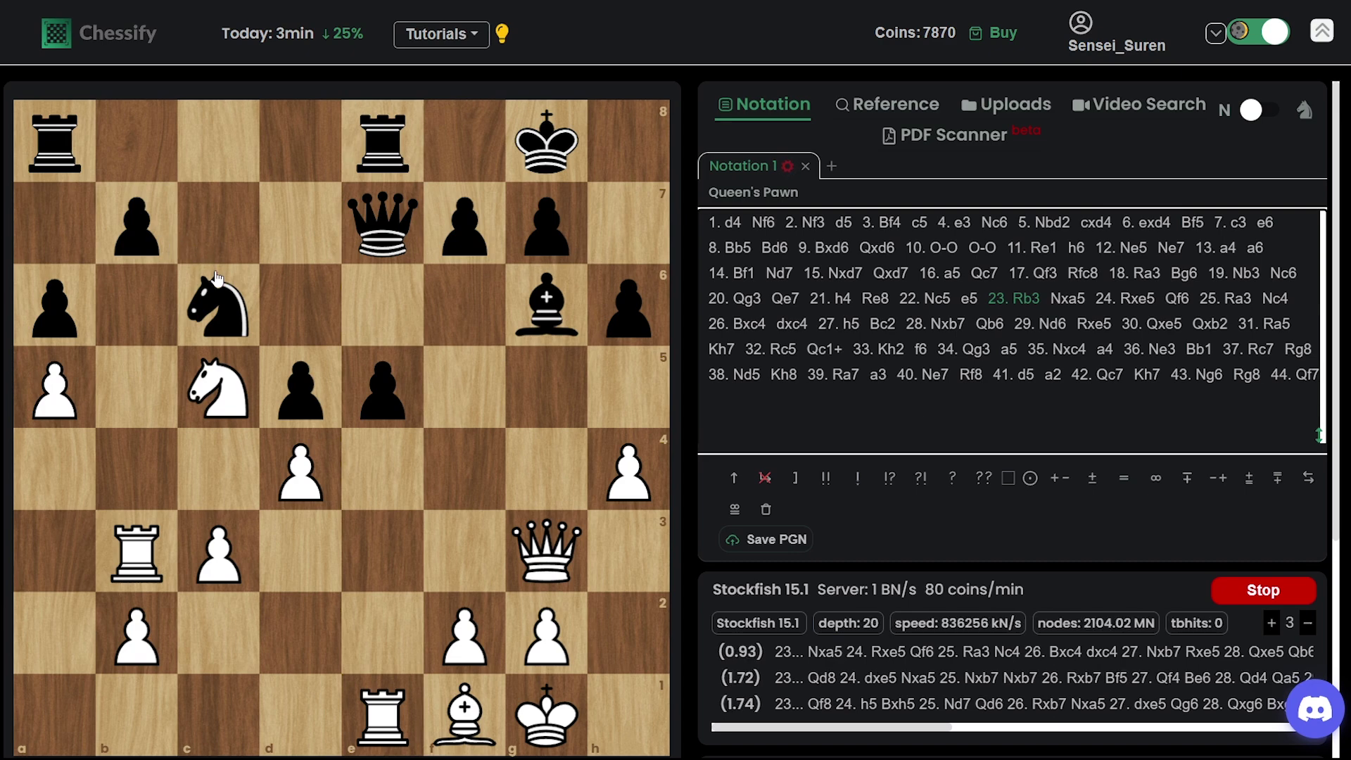
key("Left")
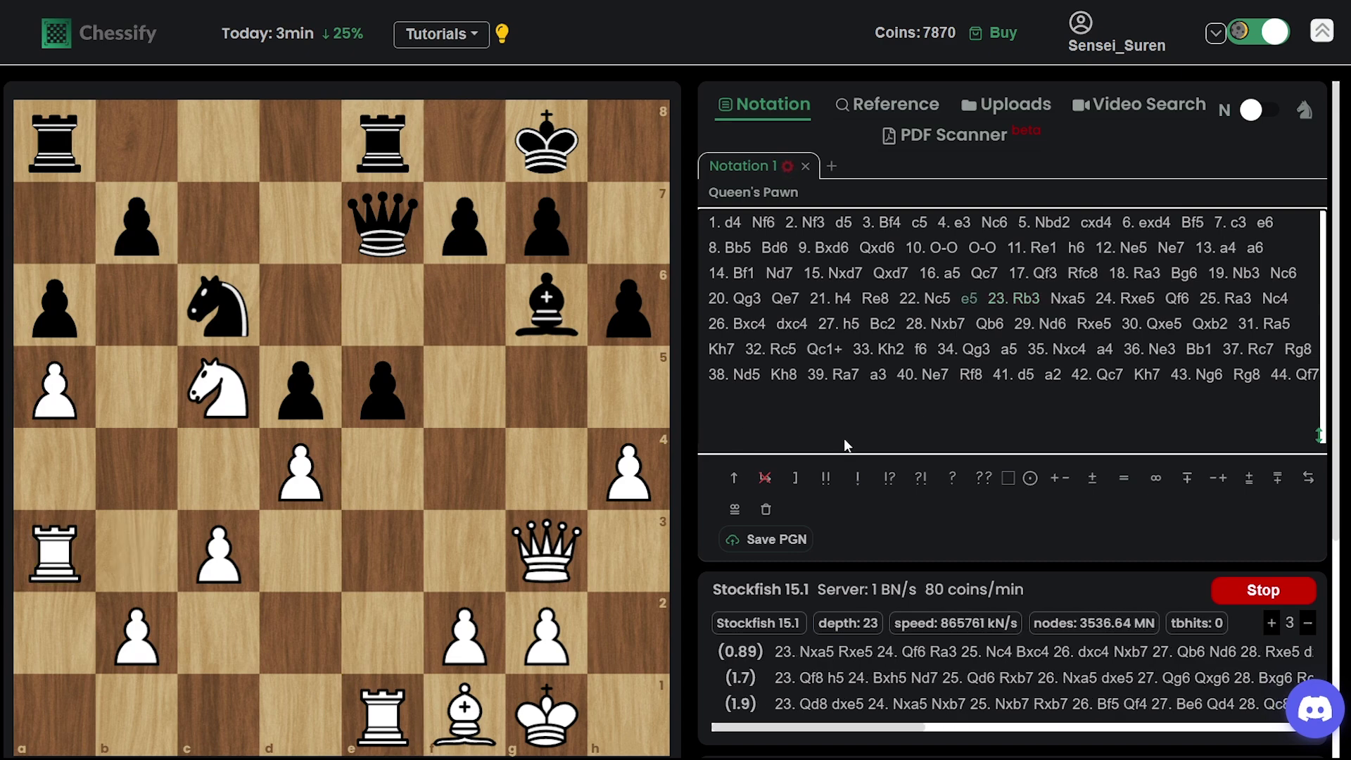
key("Right")
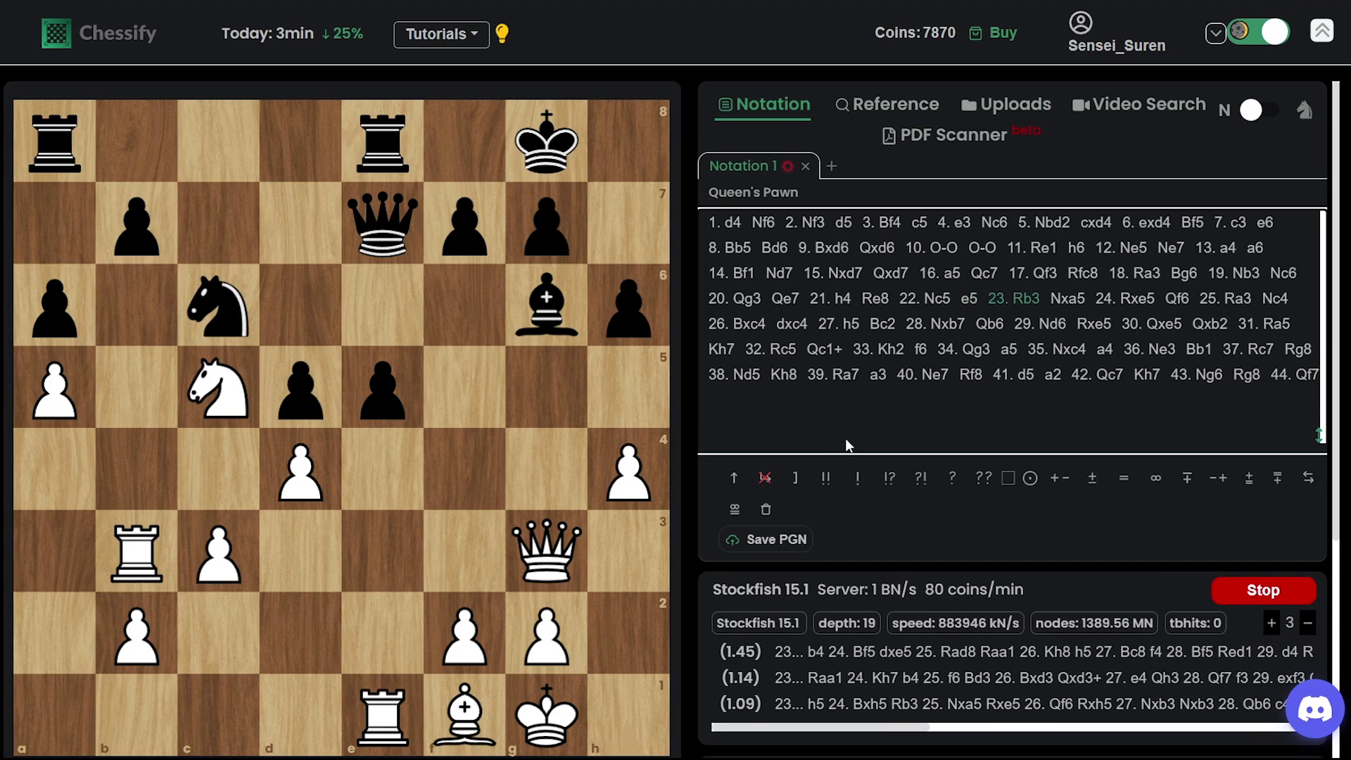
Check 23...Nxa5 against Stockfish's alternatives after 23.Rb3, and continue through 24.Rxe5 Qf6 25.Ra3 Nc4 to 26.Bxc4 dxc4.
key("Right")
key("Left")
key("Right")
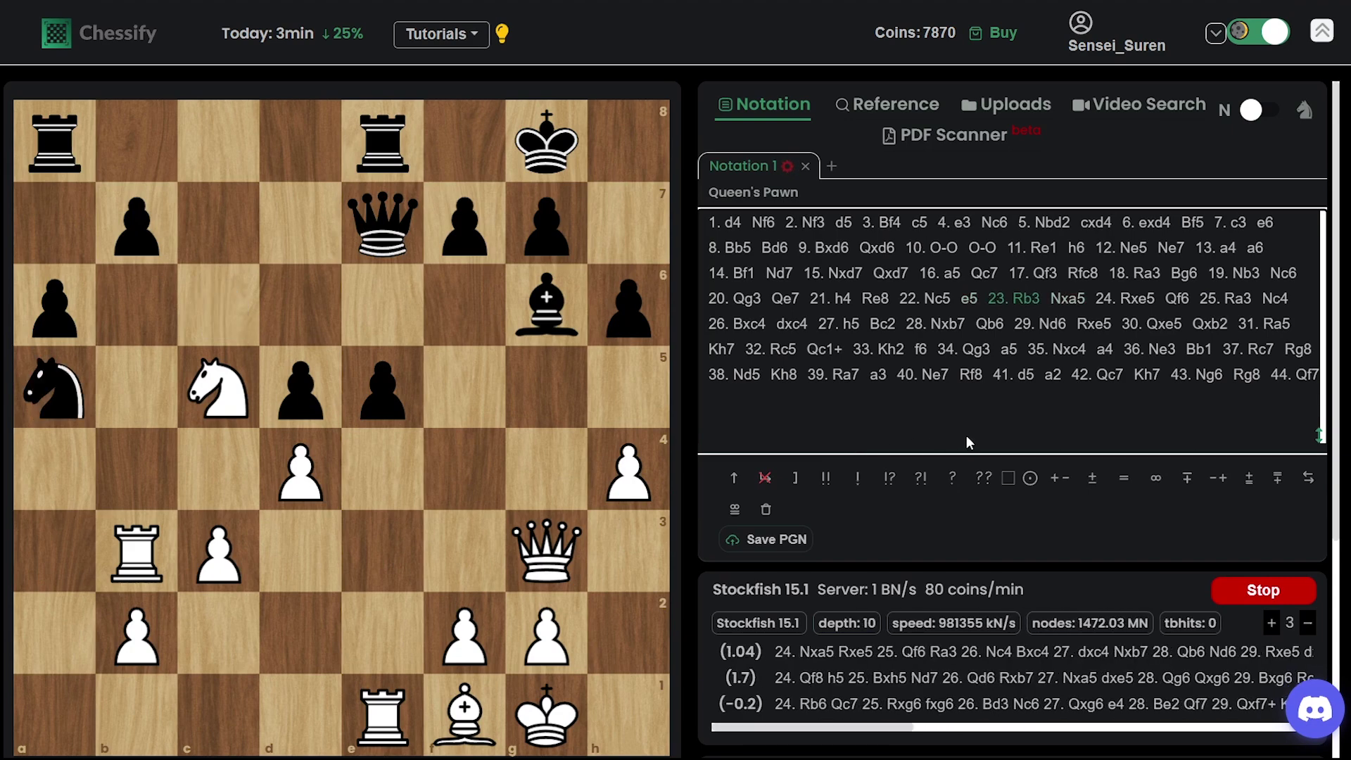
key("Right")
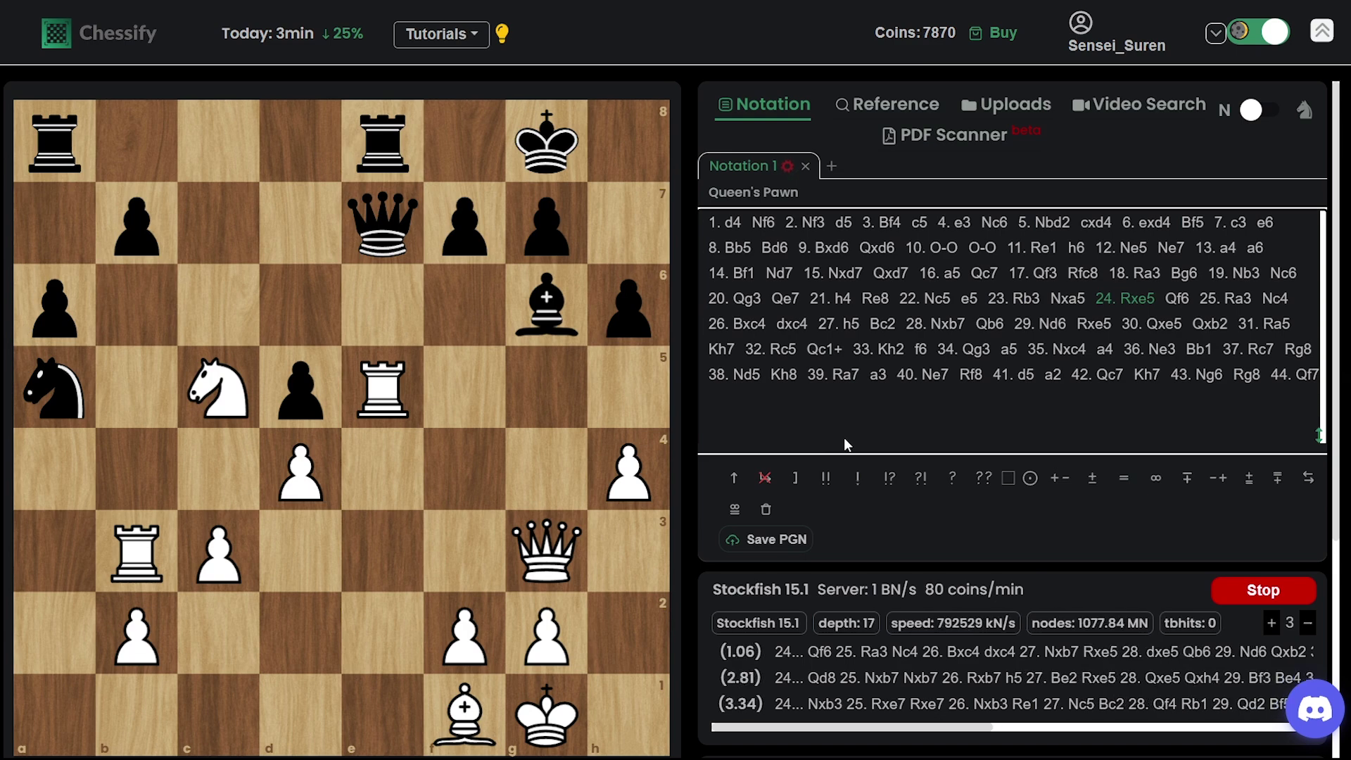
key("Right")
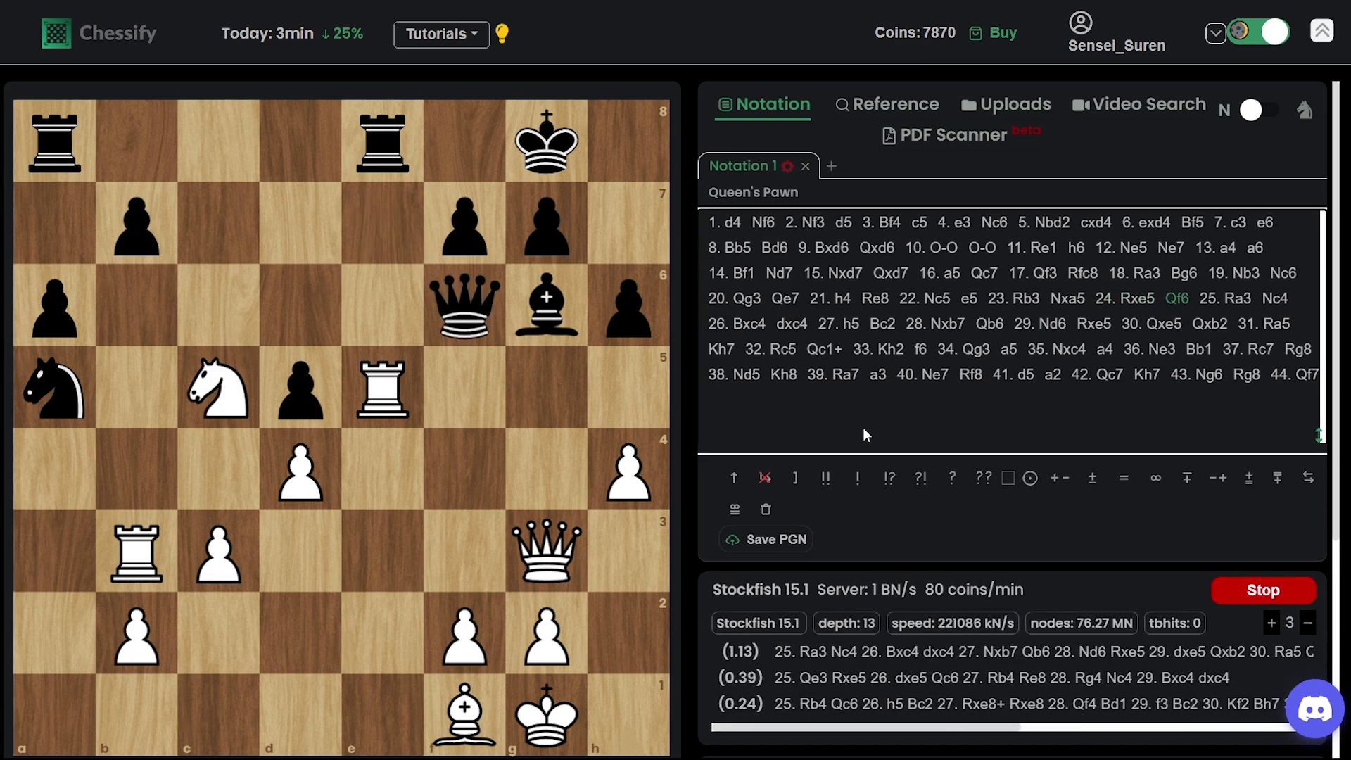
key("Right")
key("Right")
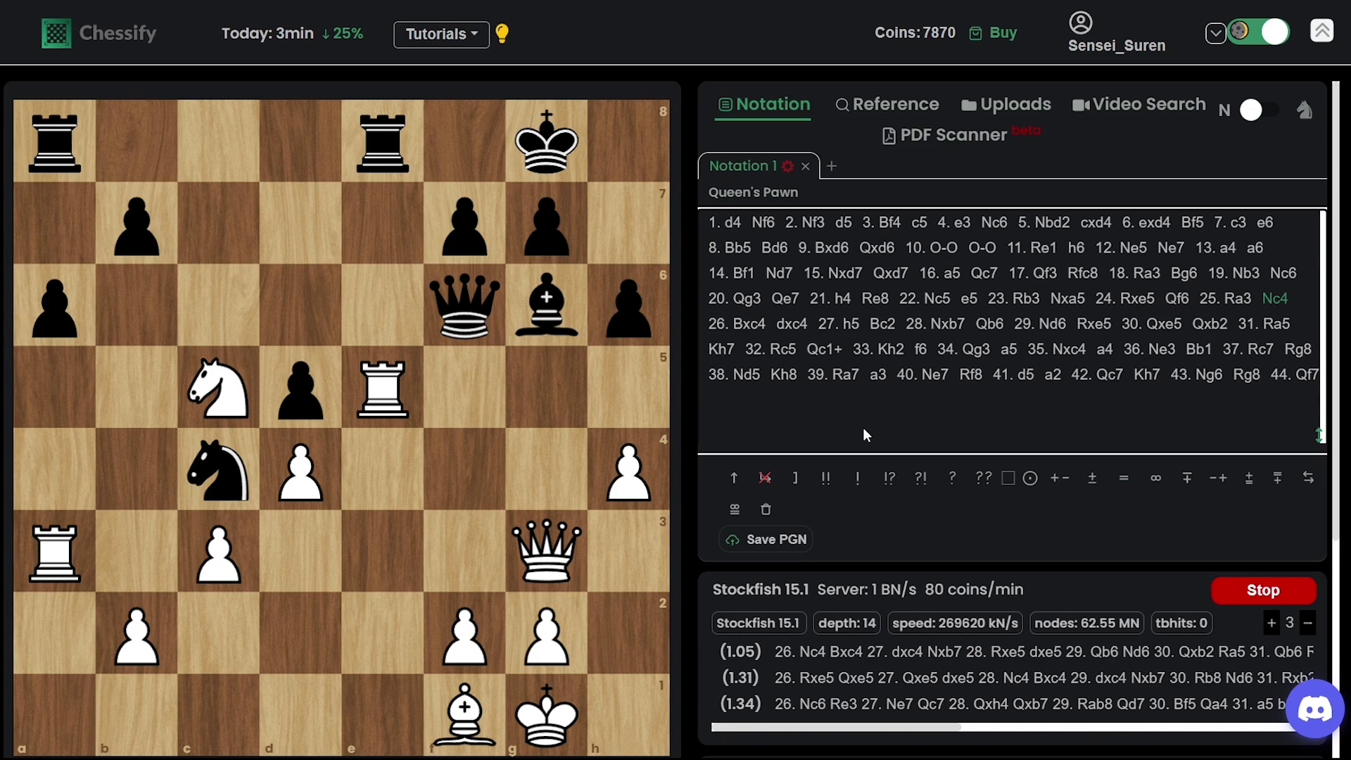
key("Right")
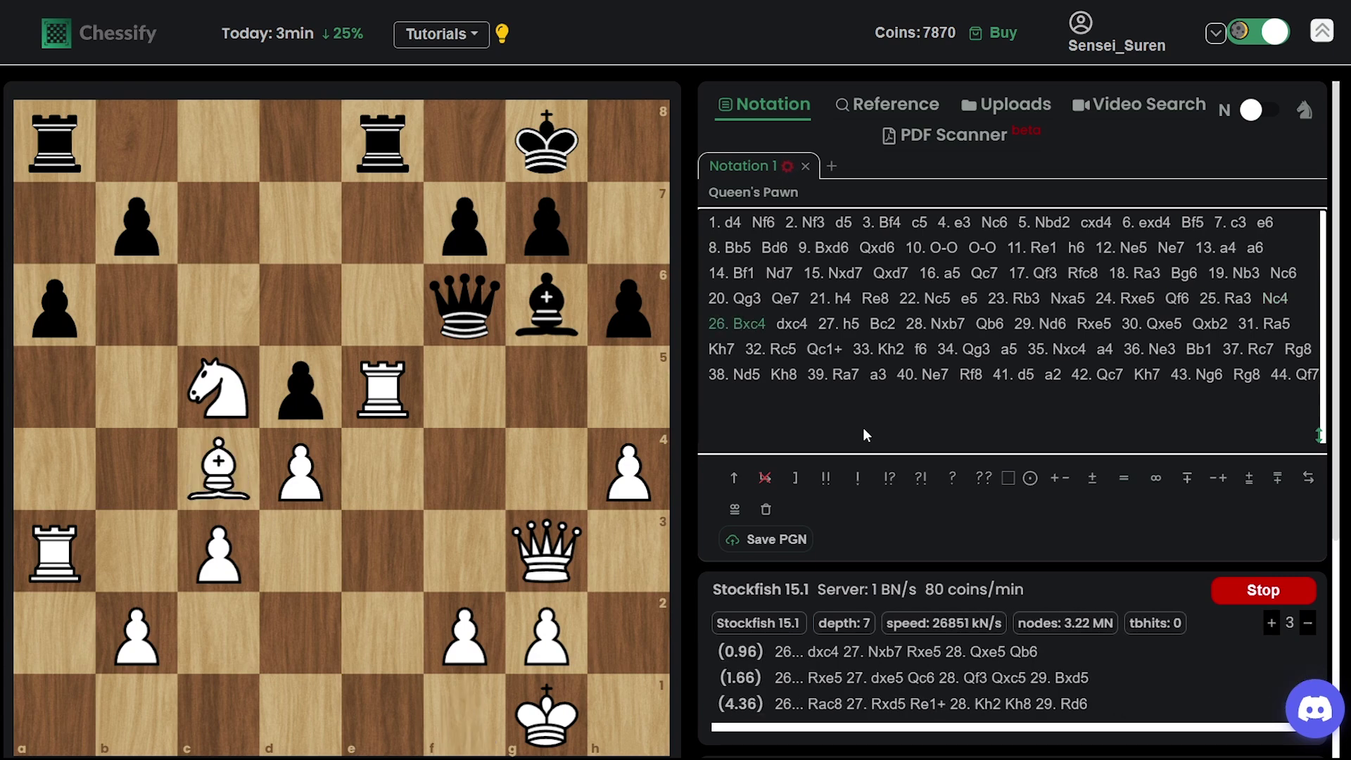
key("Right")
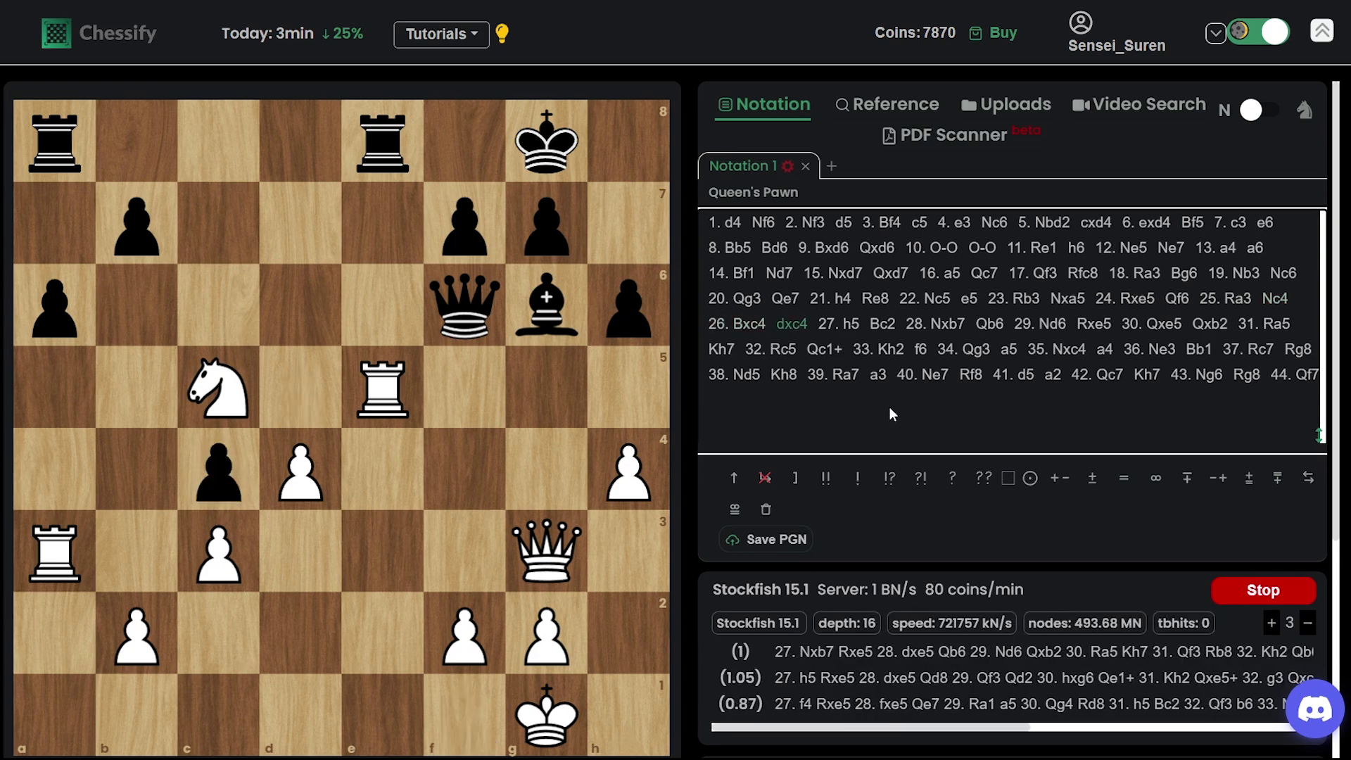
Compare 27.h5 with Stockfish's choices after 26...dxc4, check 27...Bc2, and return to the position after 27.h5.
key("Right")
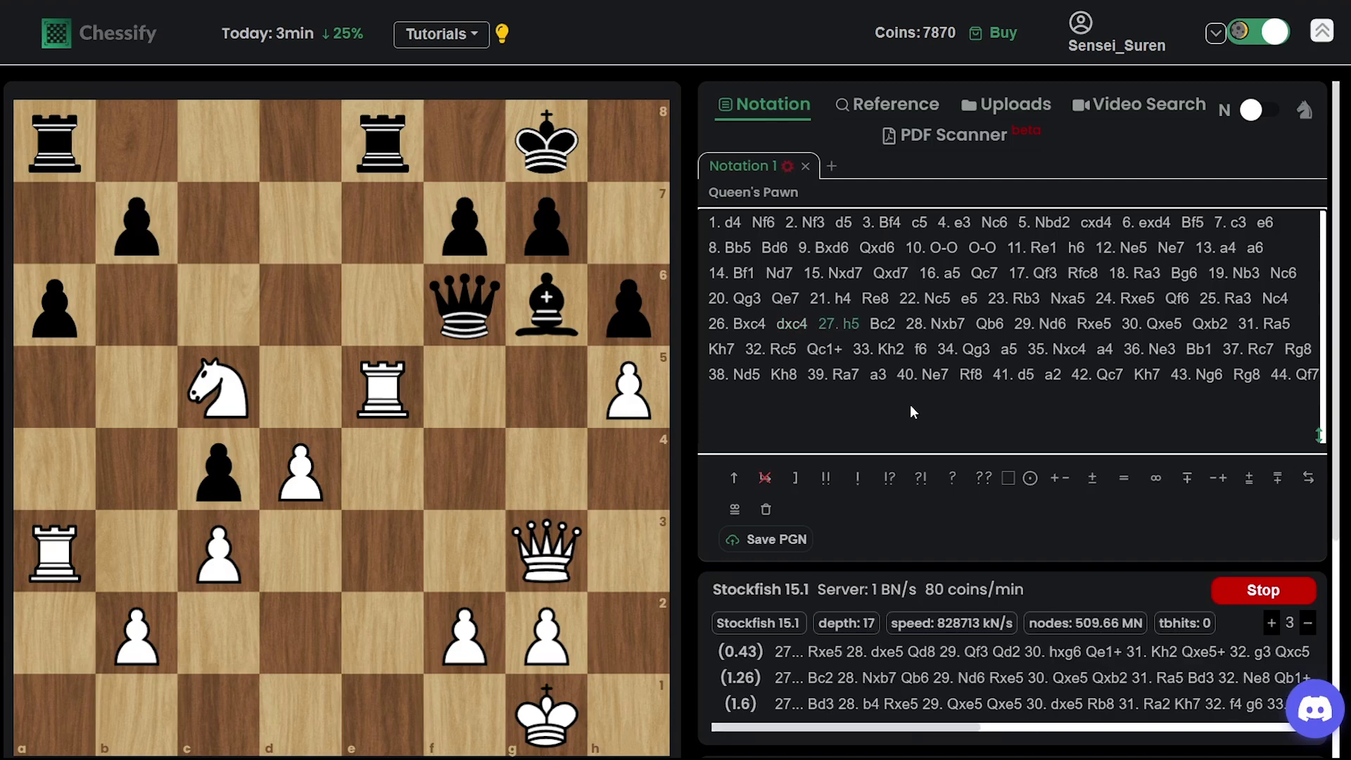
key("Left")
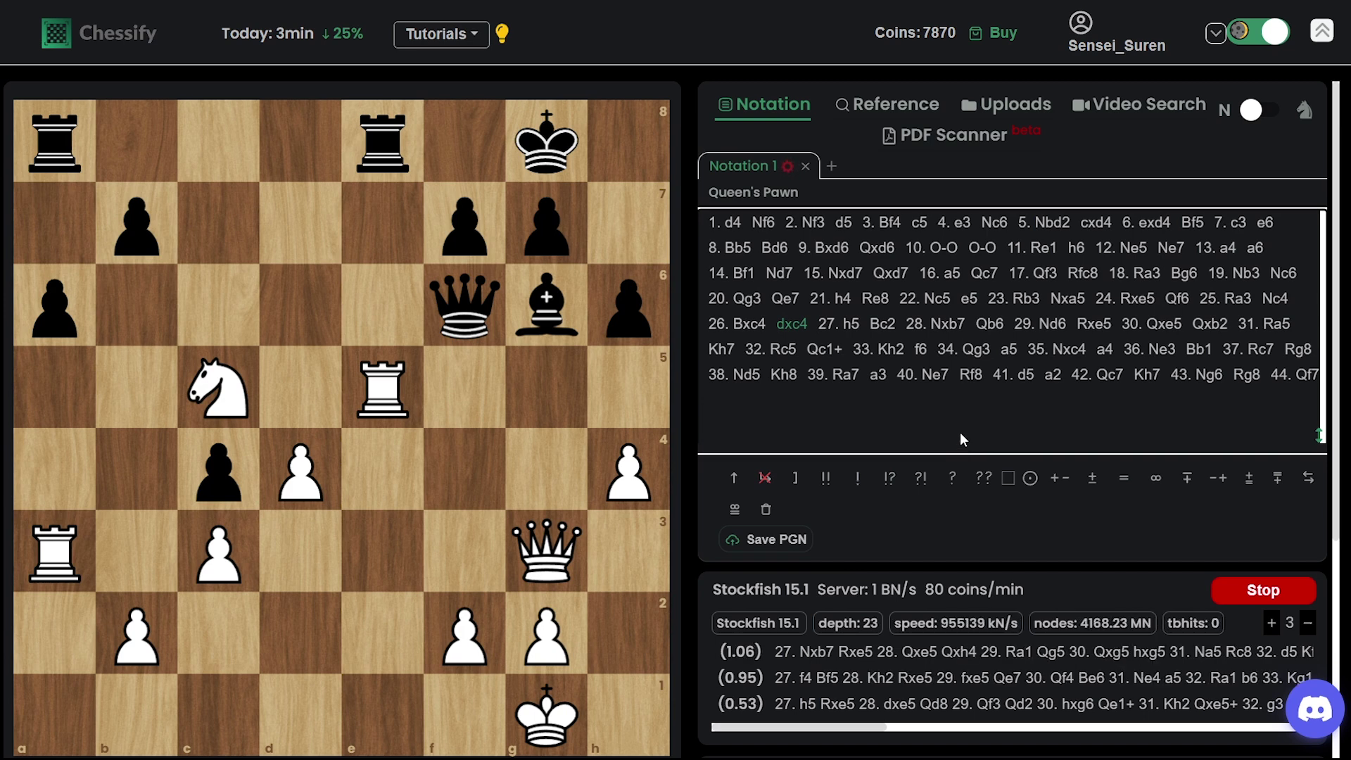
key("Right")
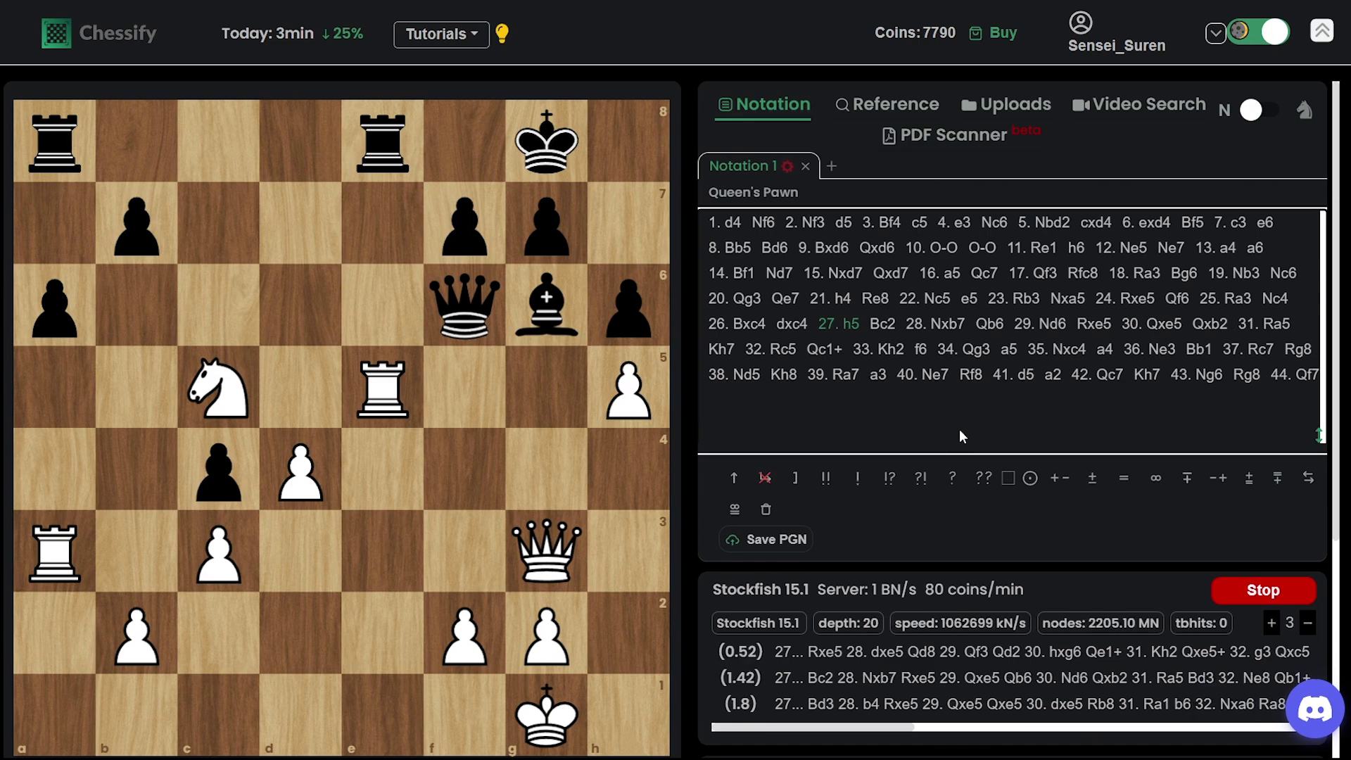
key("Right")
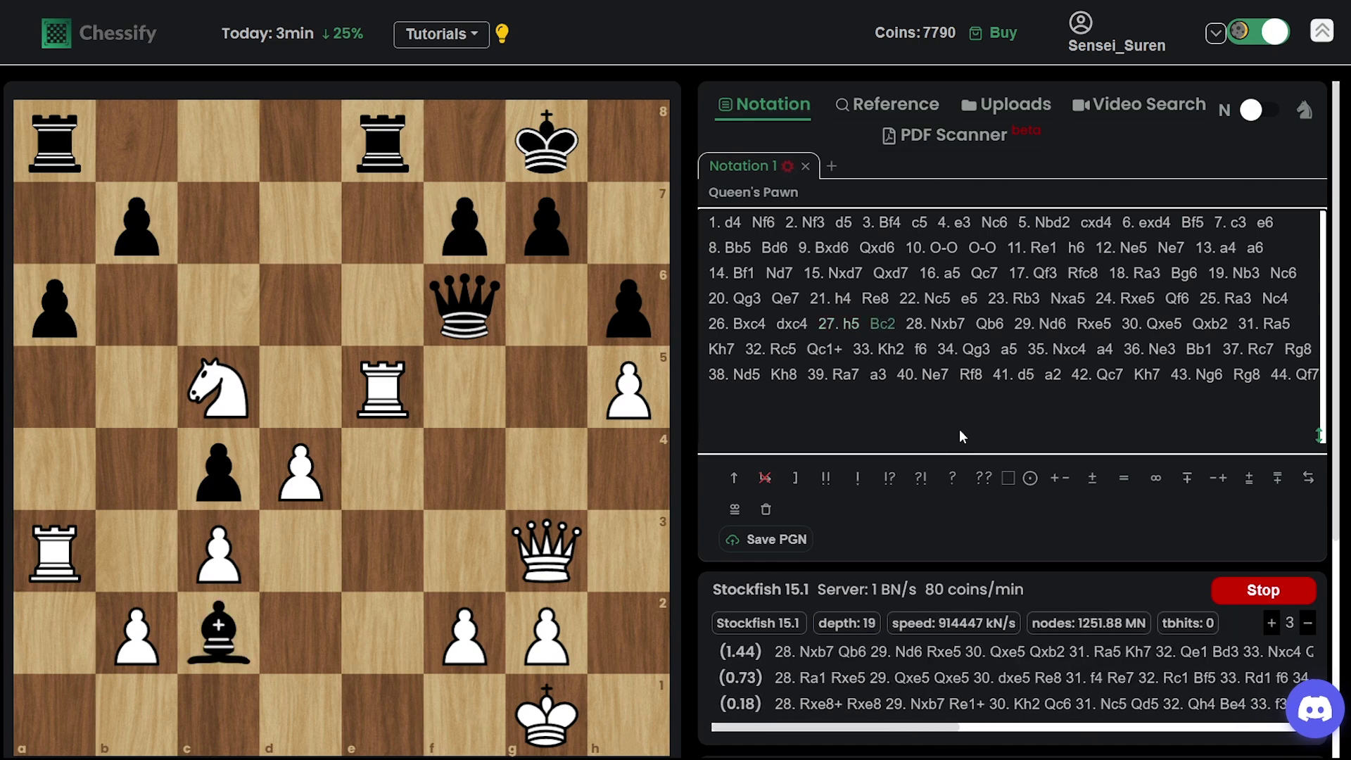
key("Left")
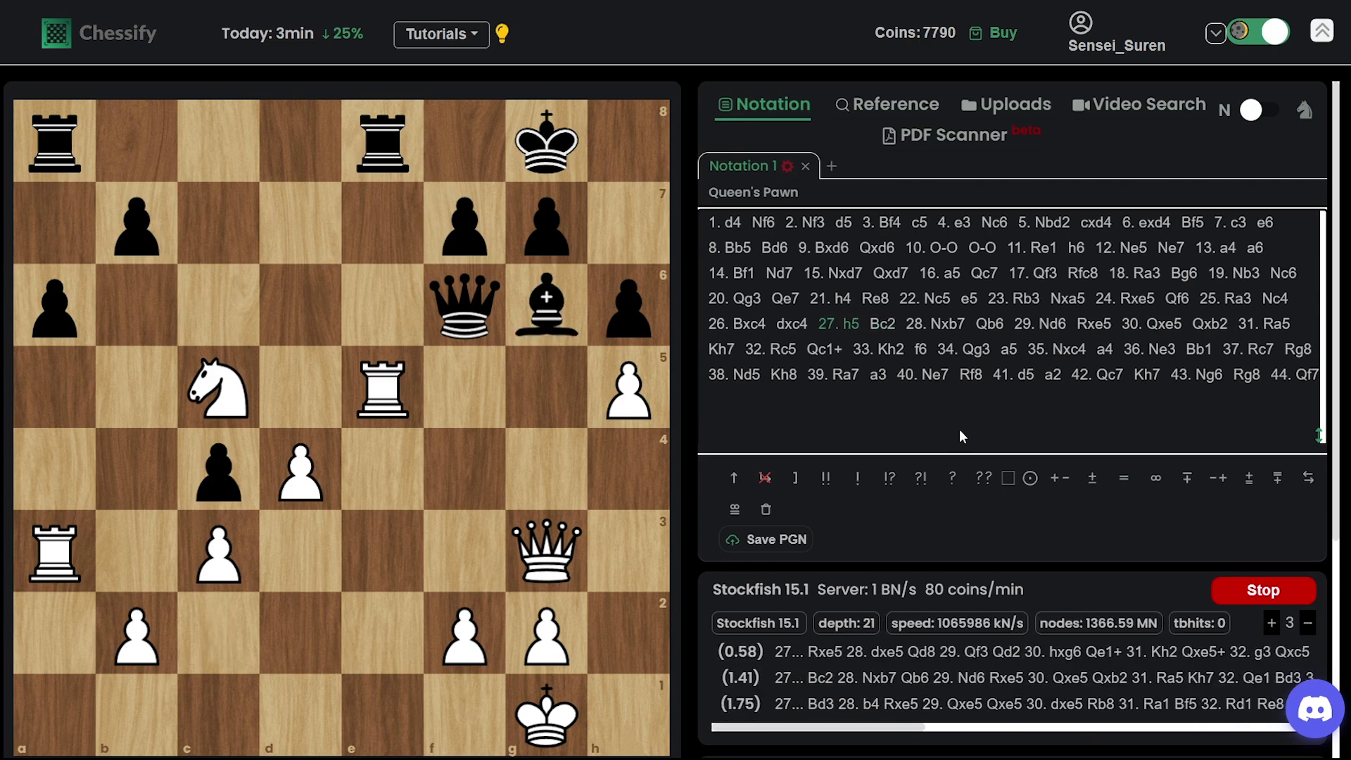
Add a variation after 27.h5 with the moves 27...Rxe5 28.dxe5 Qd8.
left_click_drag(382, 141, 383, 387)
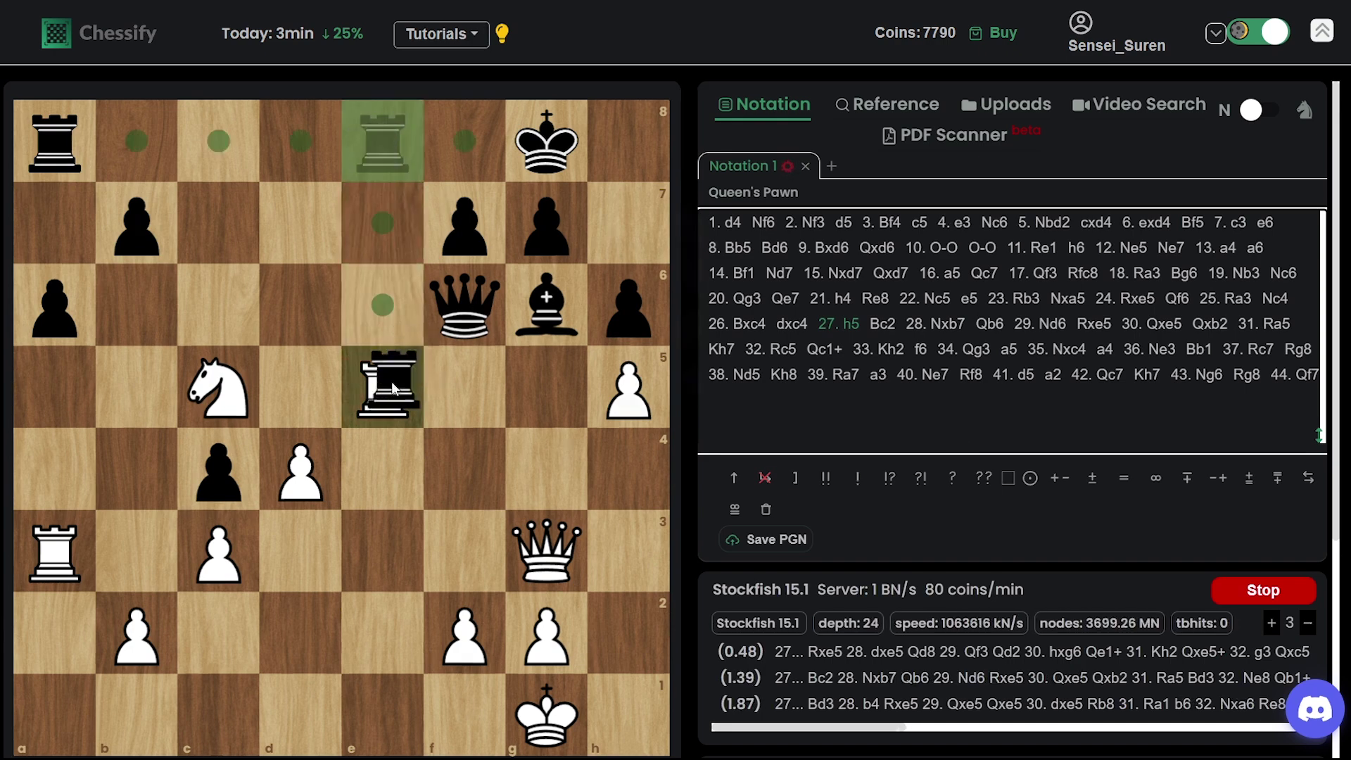
left_click(694, 275)
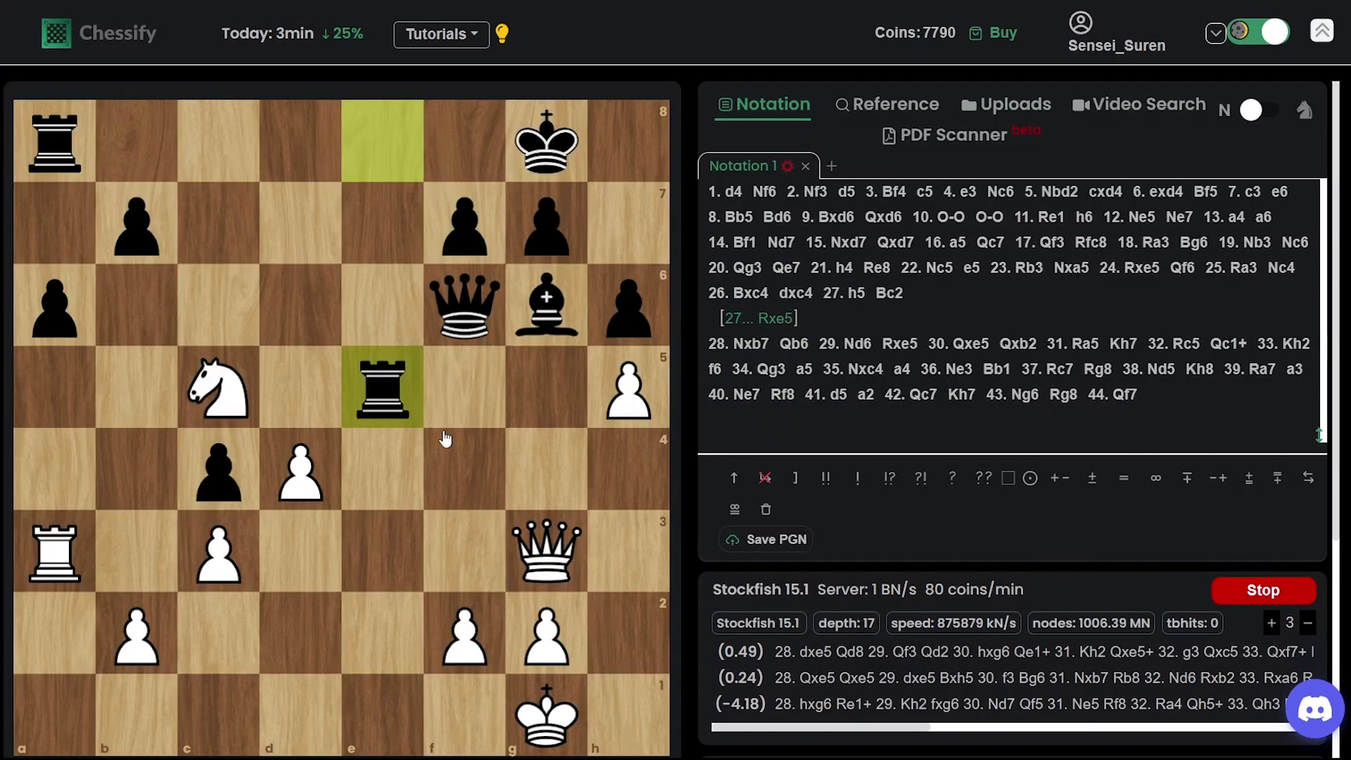
left_click(301, 468)
left_click(382, 387)
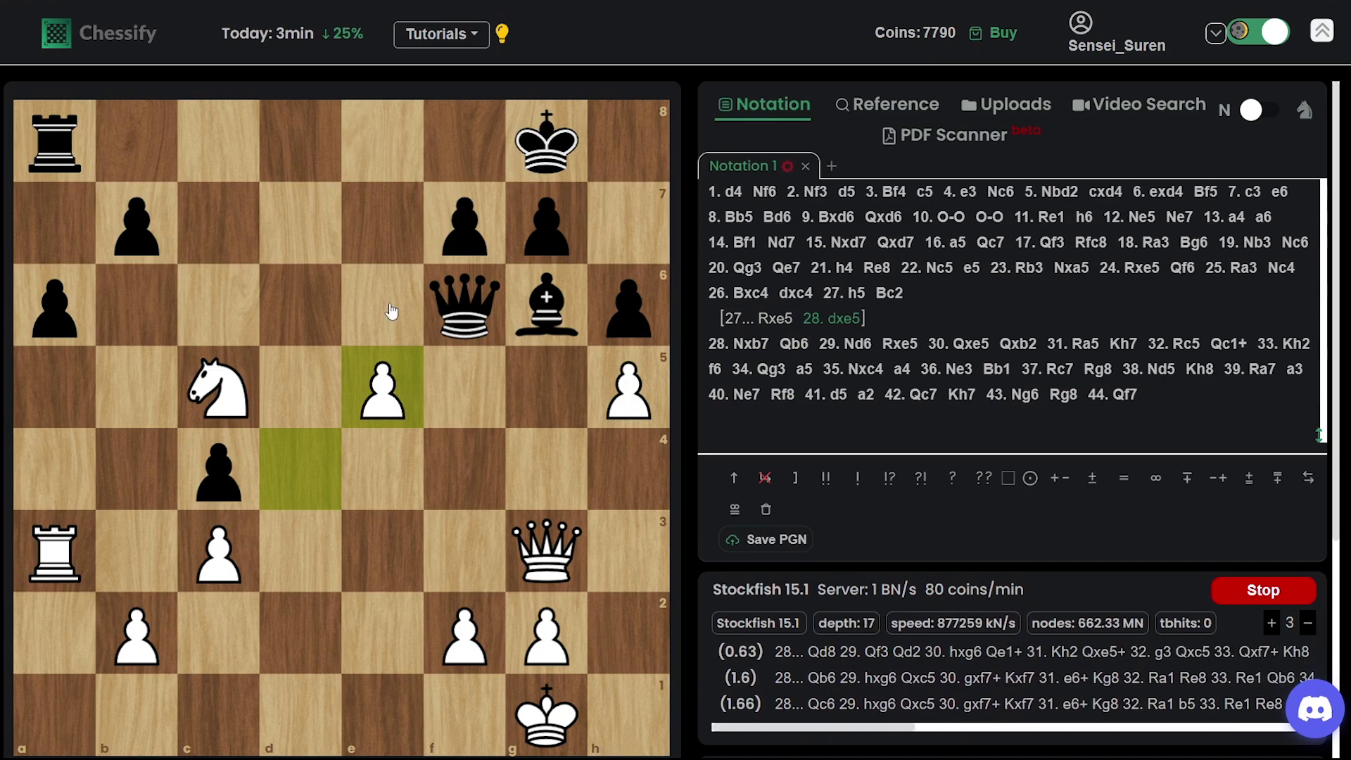
left_click_drag(465, 306, 300, 141)
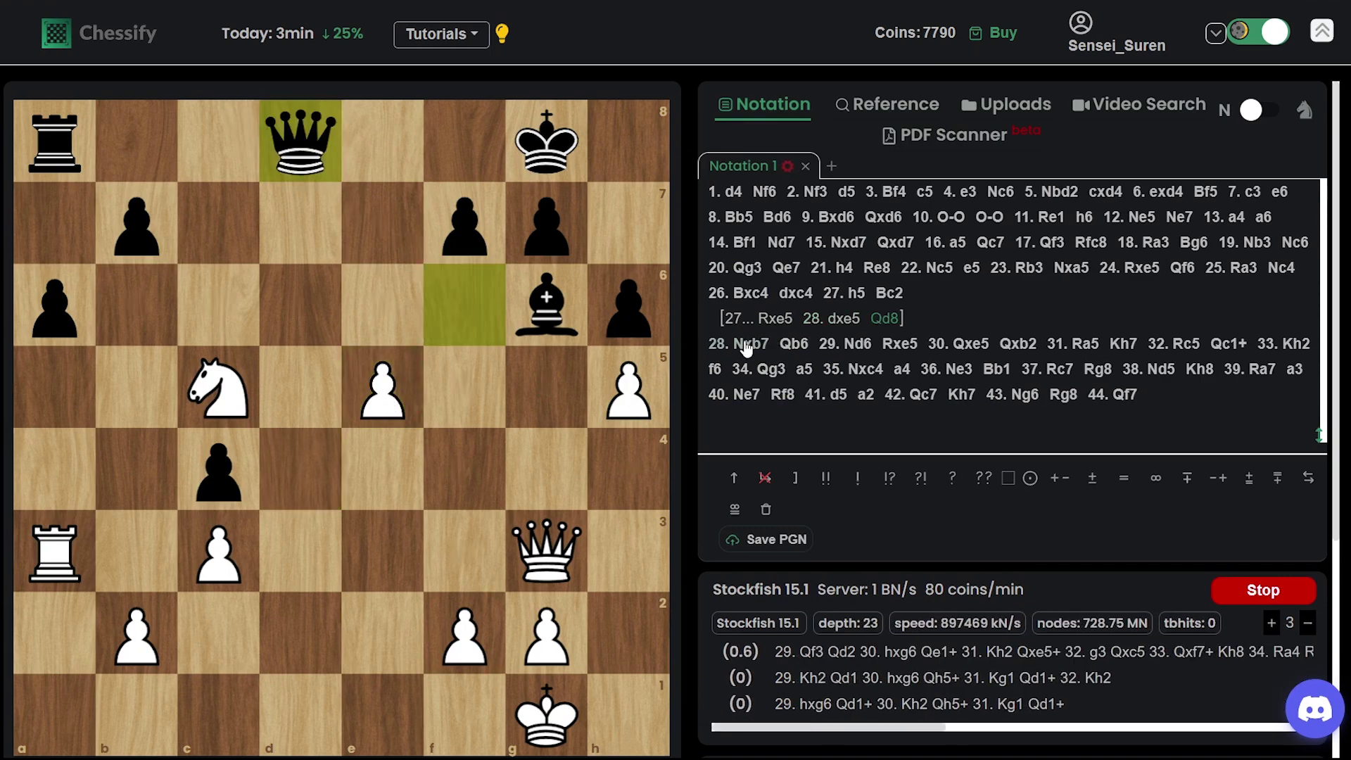
Extend the 27...Rxe5 variation with 29.hxg6 Qd1+ 30.Kh2 Qh5+ 31.Qh3 Qxe5+.
left_click_drag(631, 409, 545, 290)
left_click_drag(301, 144, 359, 720)
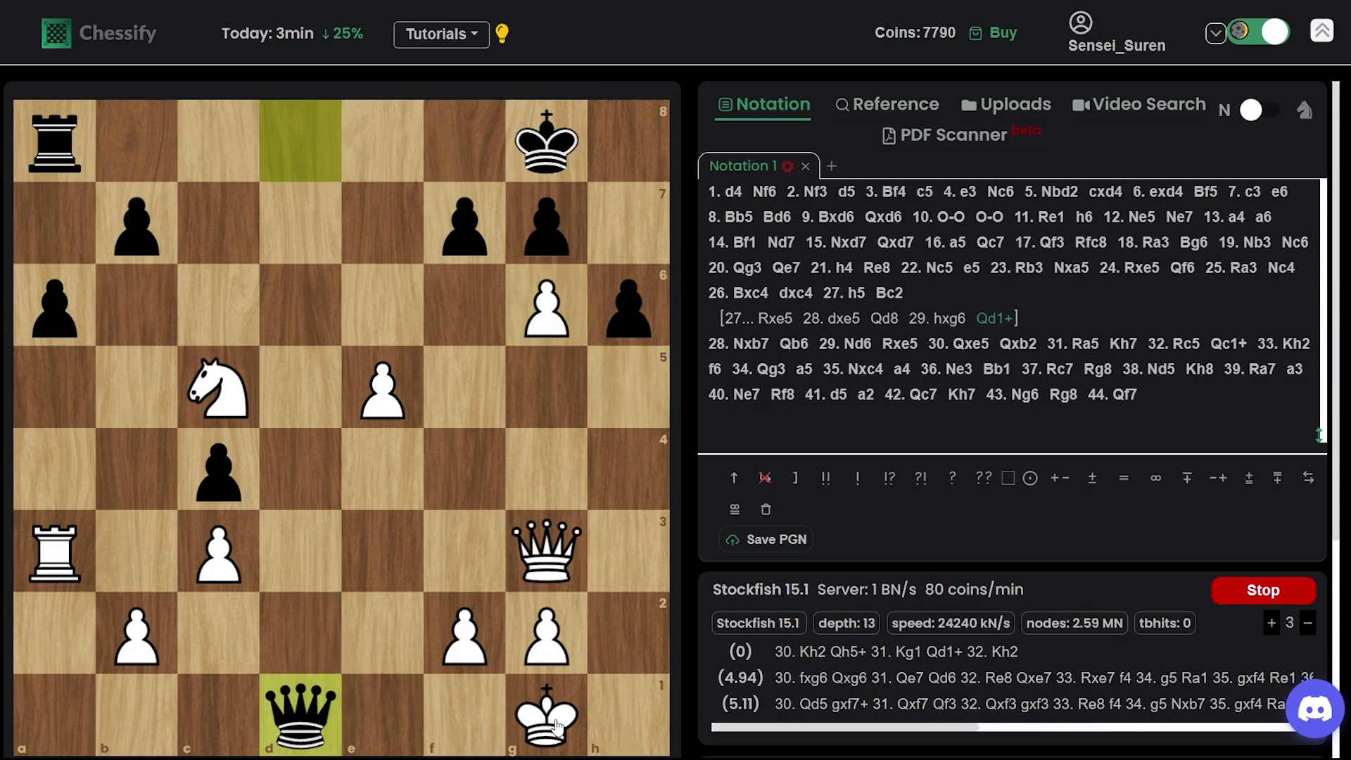
left_click_drag(556, 724, 628, 633)
left_click_drag(300, 715, 613, 408)
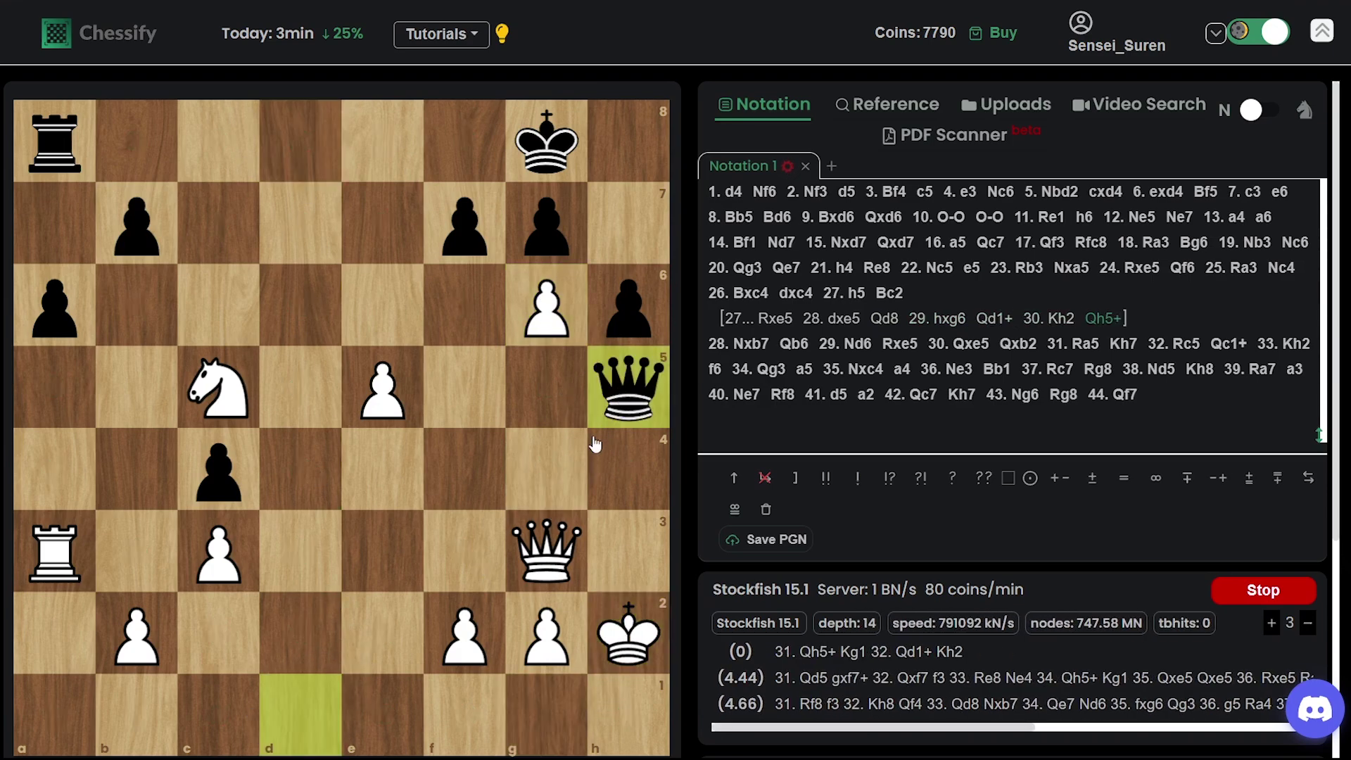
left_click_drag(547, 551, 628, 551)
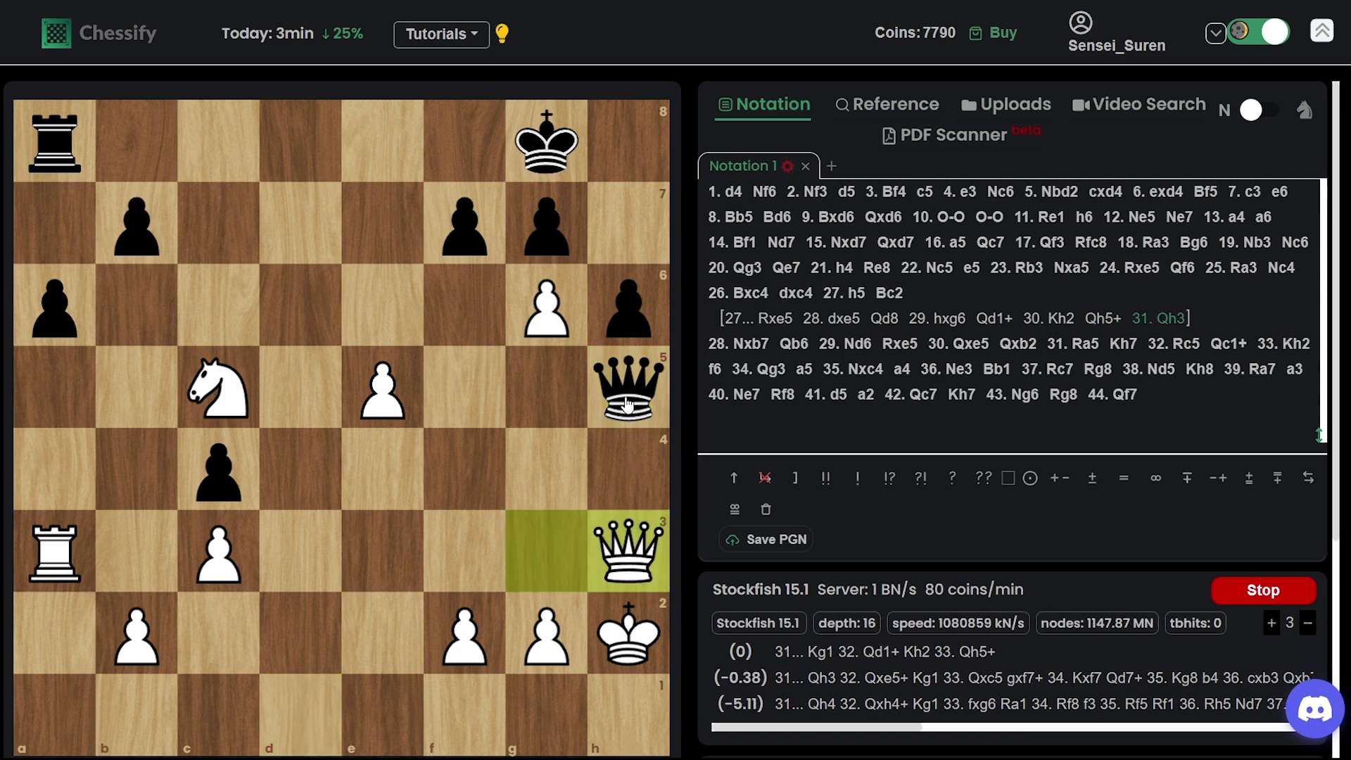
left_click_drag(628, 403, 381, 400)
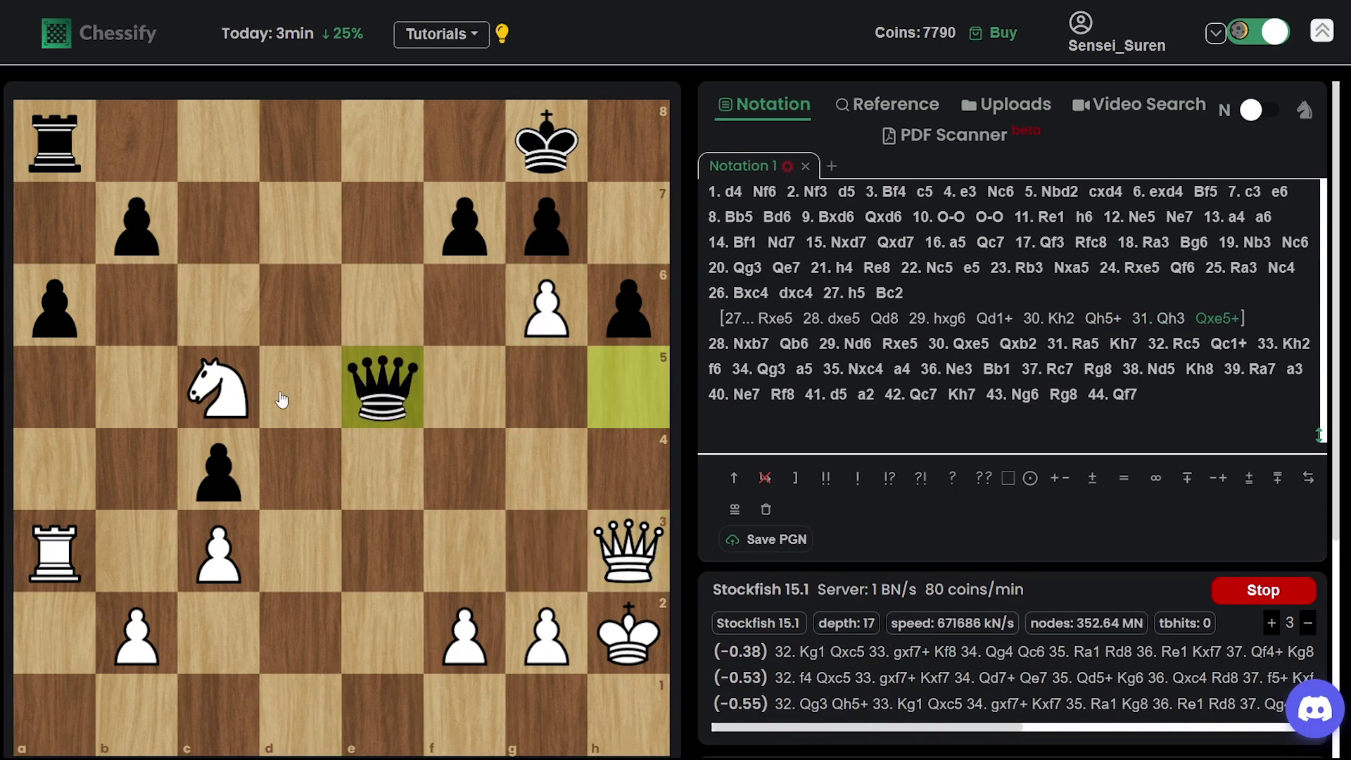
Step back through the 27...Rxe5 variation to 27.h5, reviewing Stockfish's lines after 28.dxe5 and 27.h5.
key("Left")
key("Left")
key("Left")
key("Left")
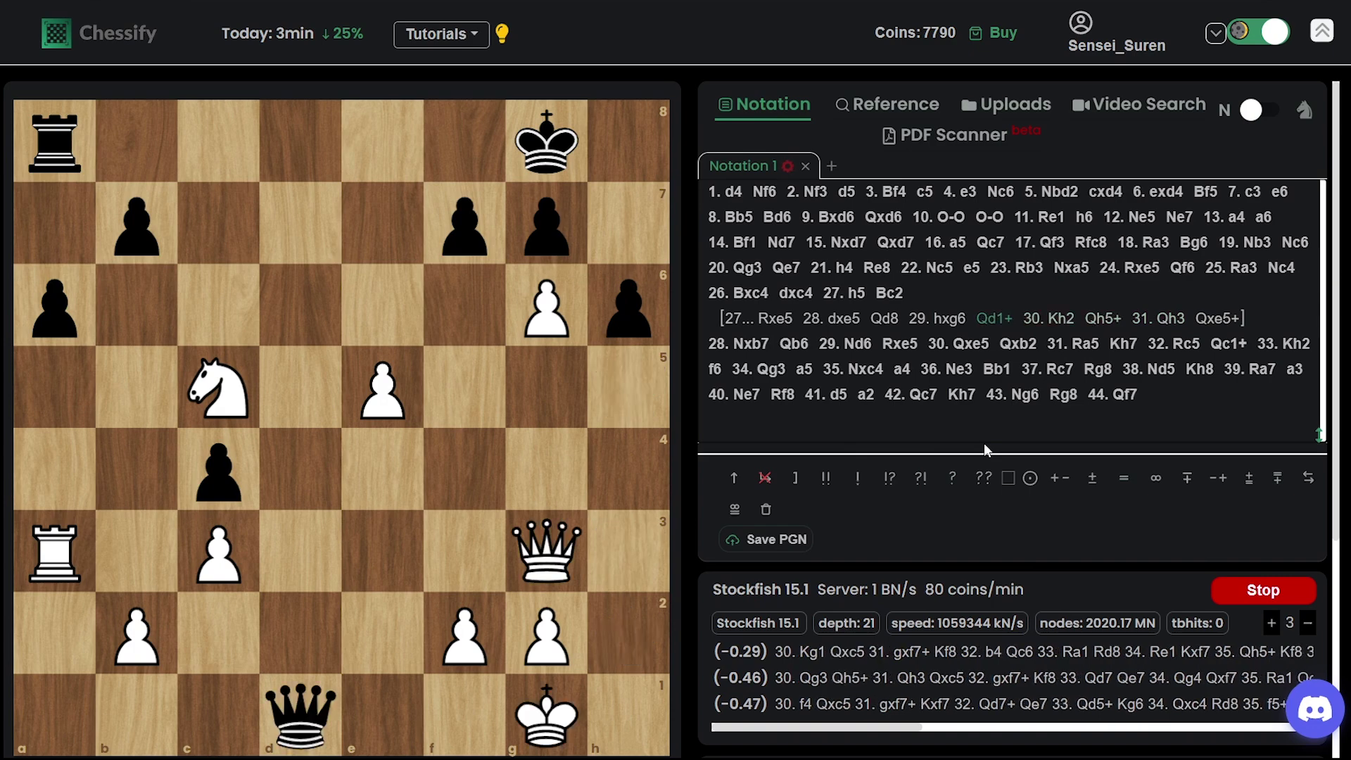
key("Left")
key("Left")
key("Left")
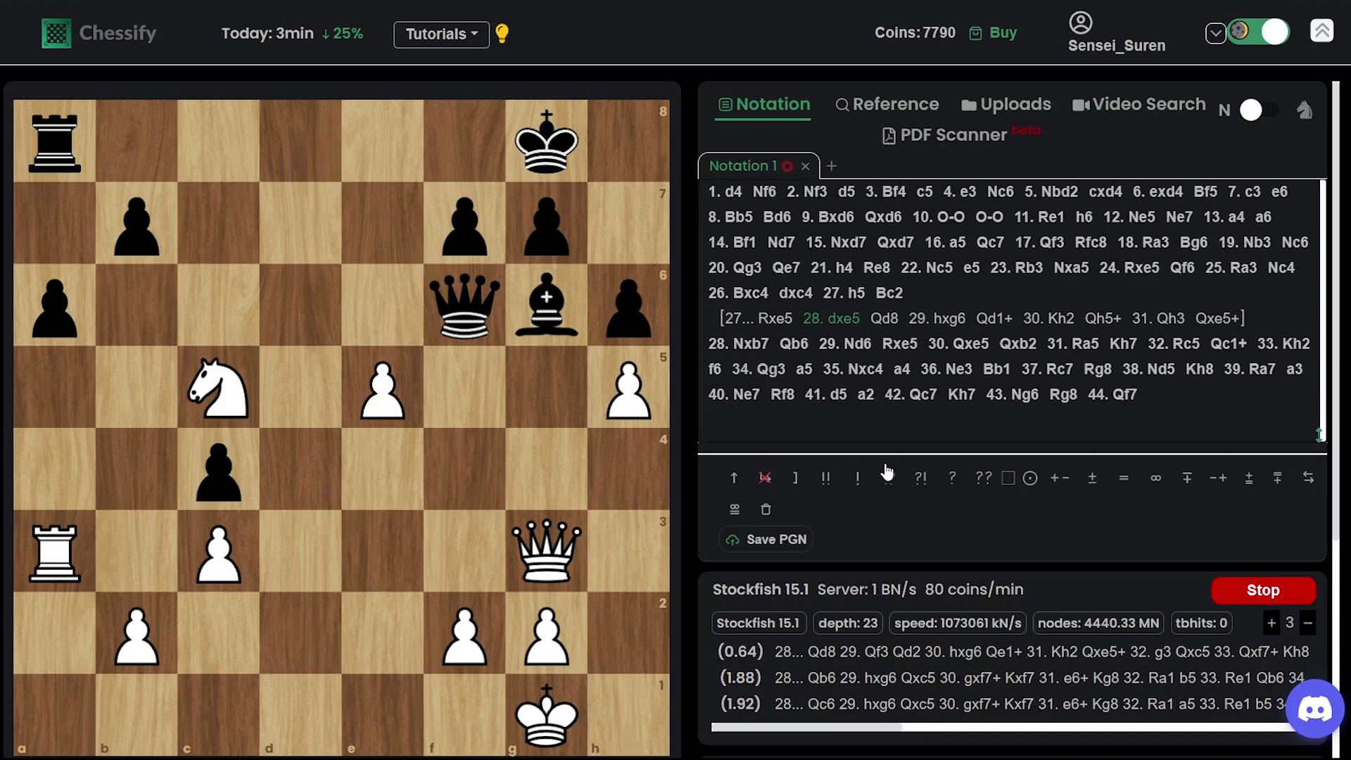
key("Left")
key("Left")
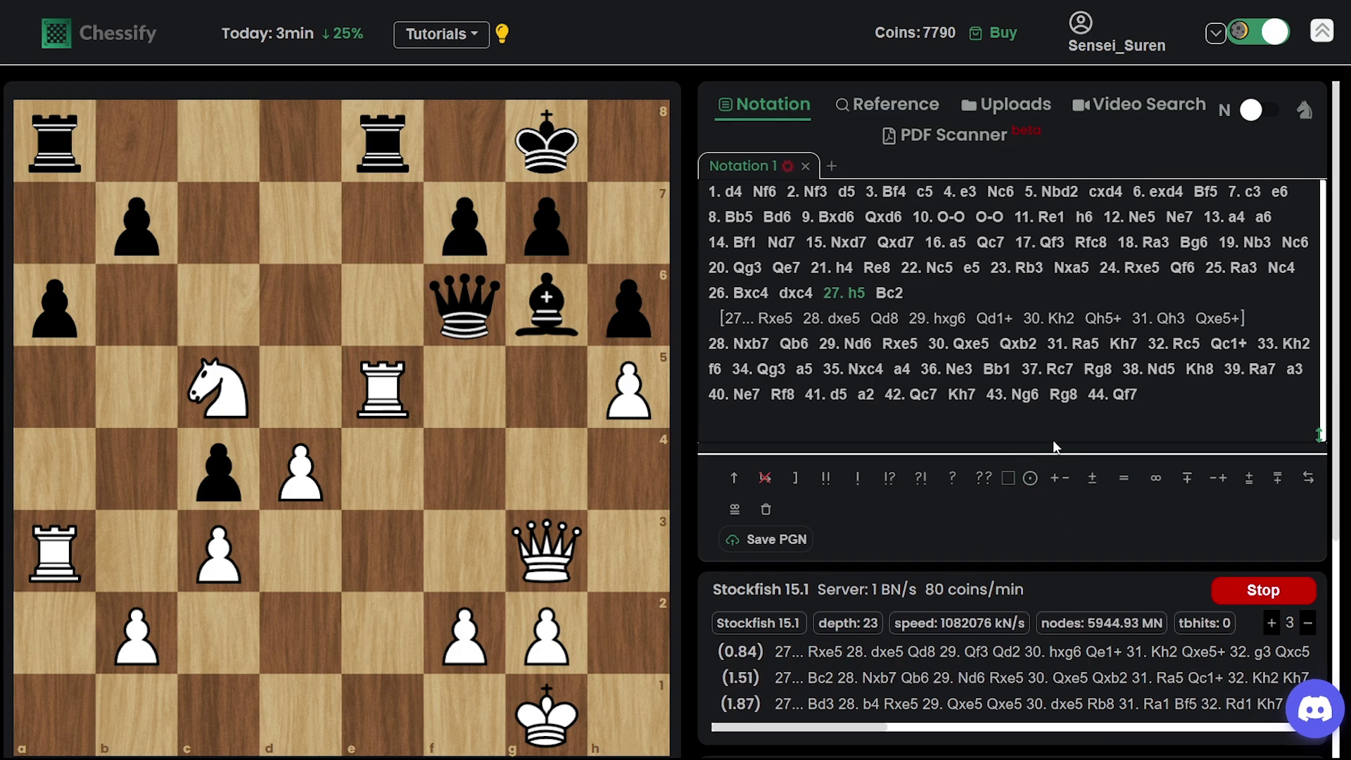
Follow the game's main line from 27...Bc2 through 28.Nxb7 Qb6 29.Nd6 Rxe5 30.Qxe5 Qxb2 to 31.Ra5, checking Stockfish's evaluations.
key("Right")
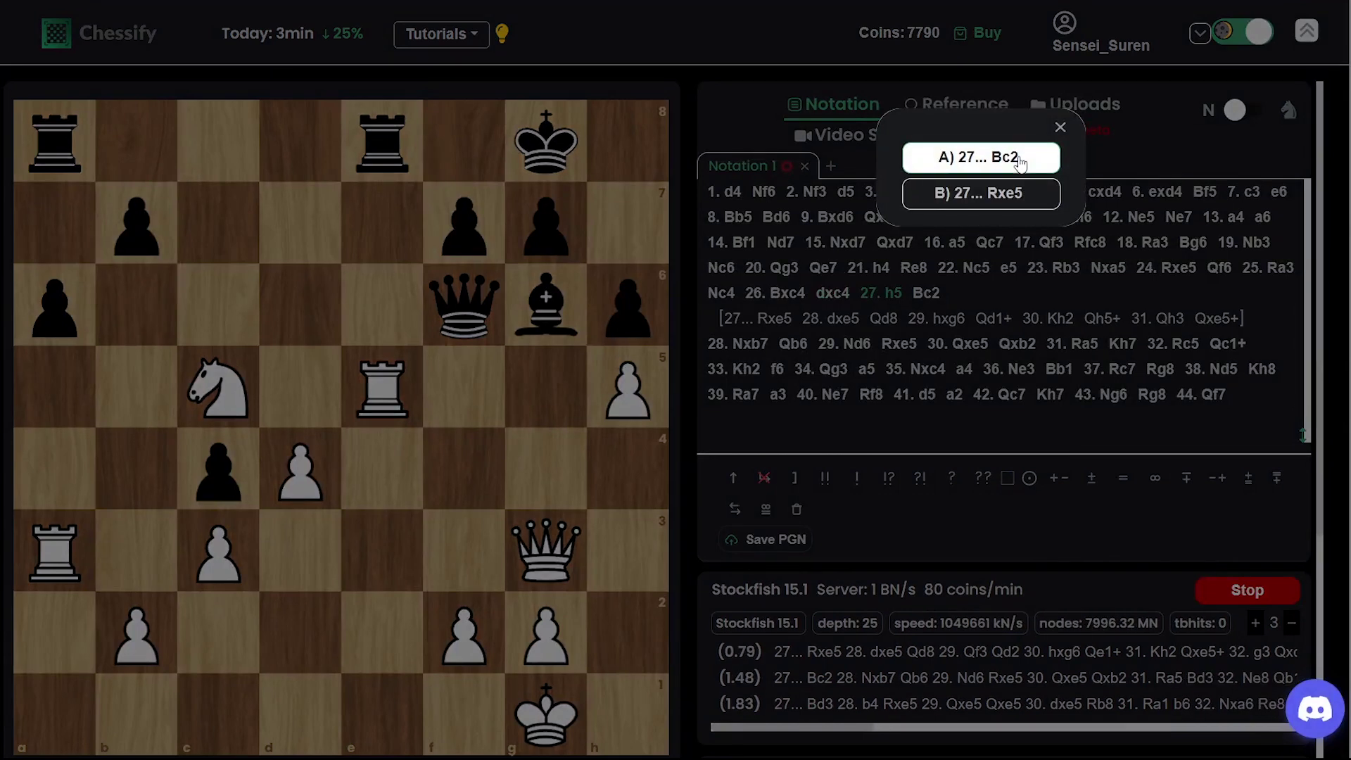
left_click(1020, 162)
key("Right")
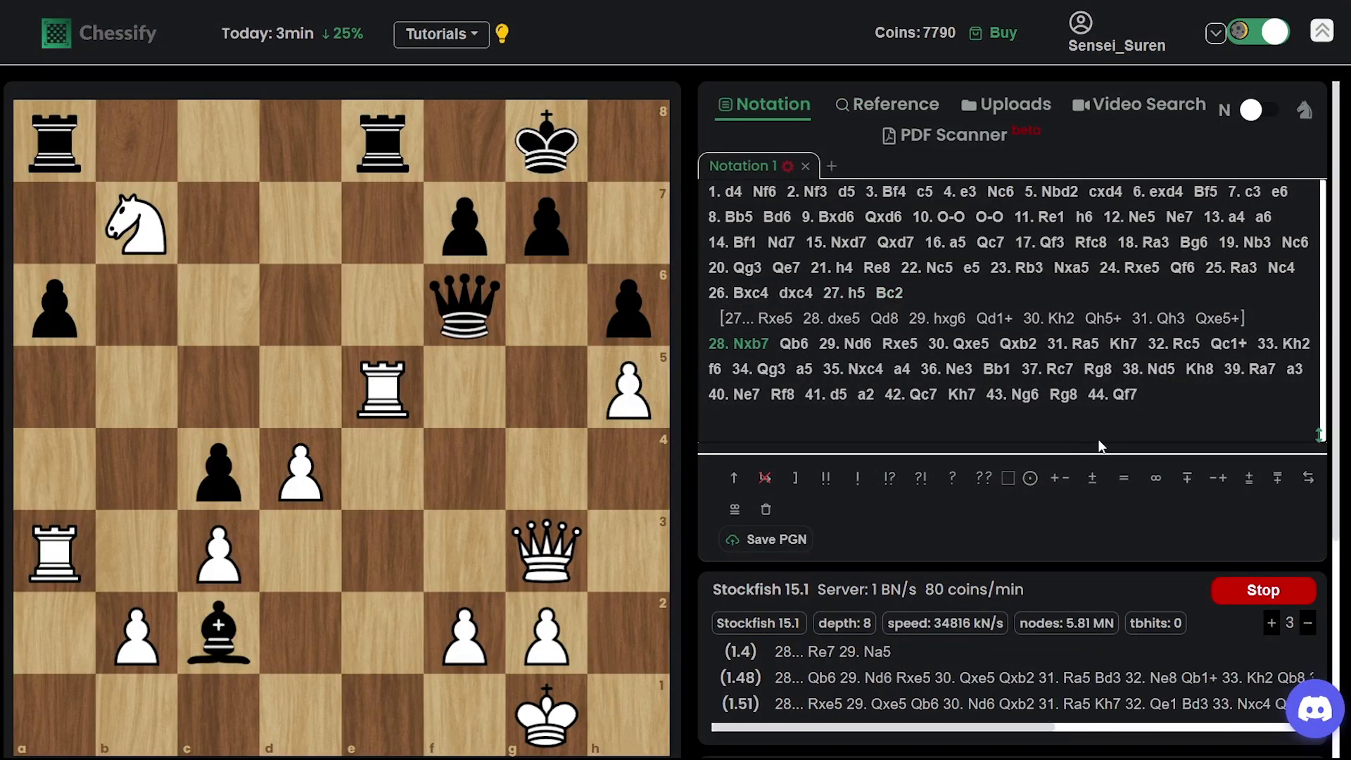
key("Right")
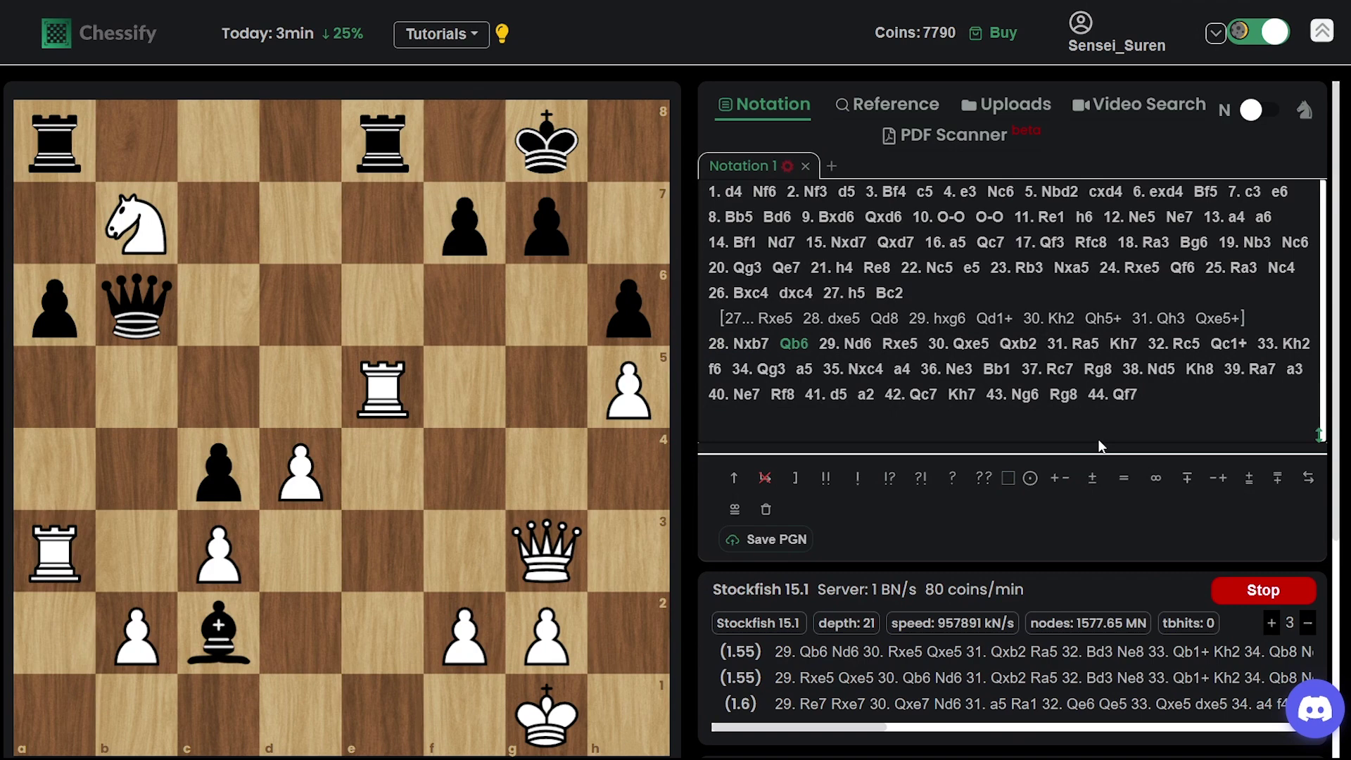
key("Right")
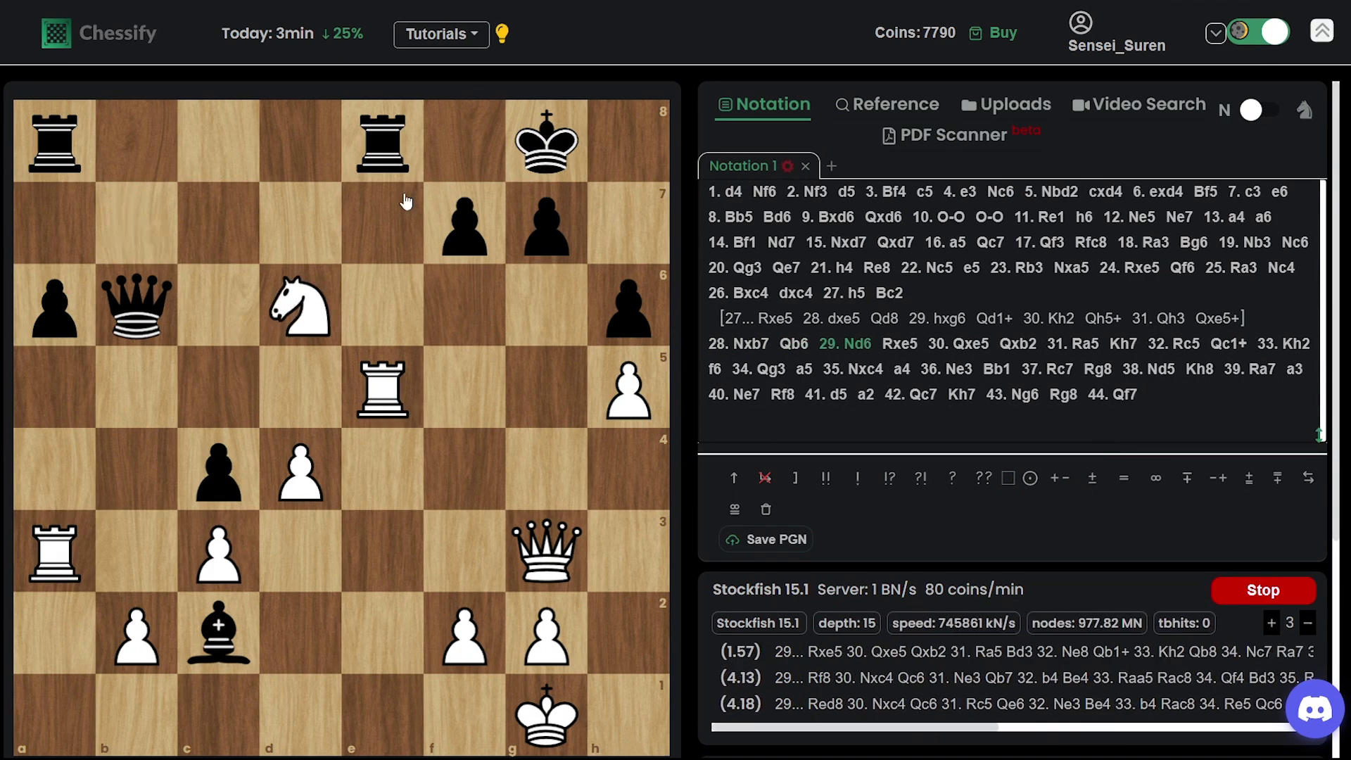
key("Right")
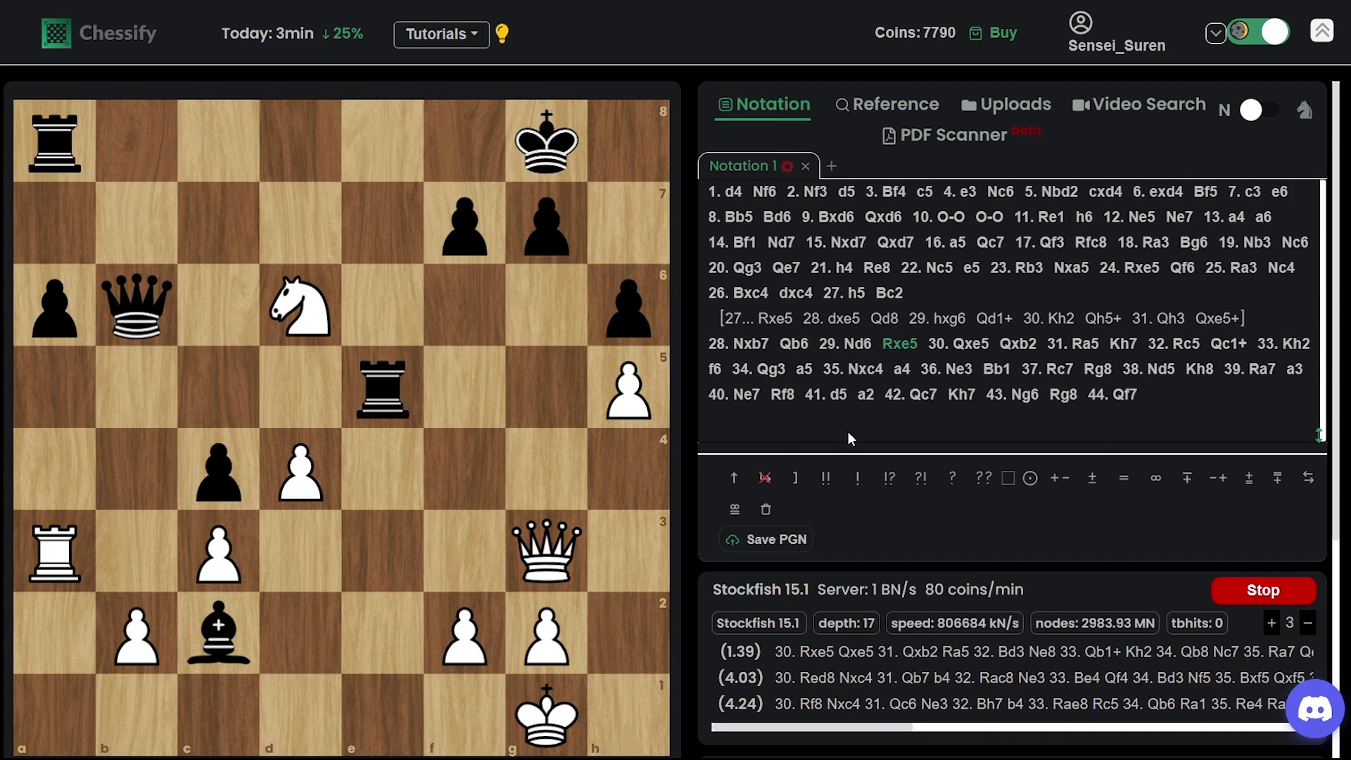
key("Right")
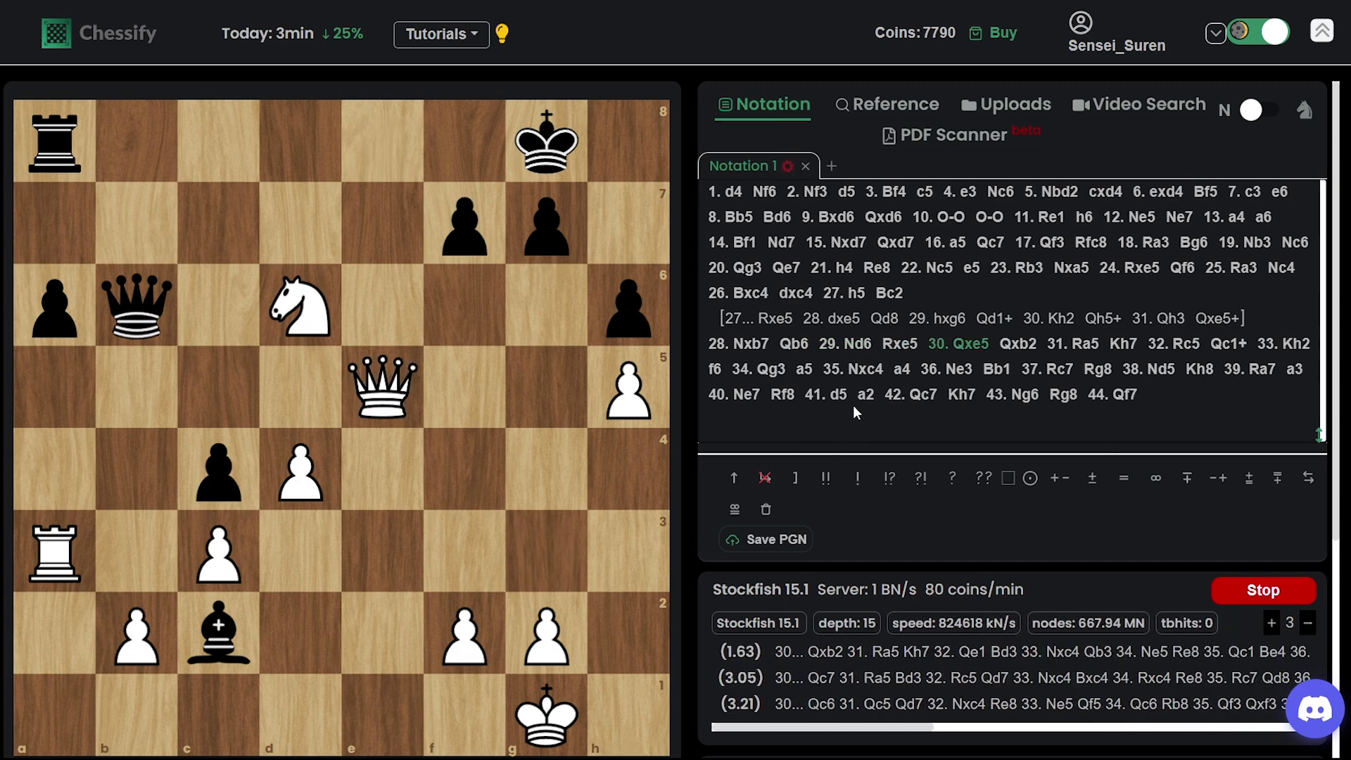
key("Right")
key("Right")
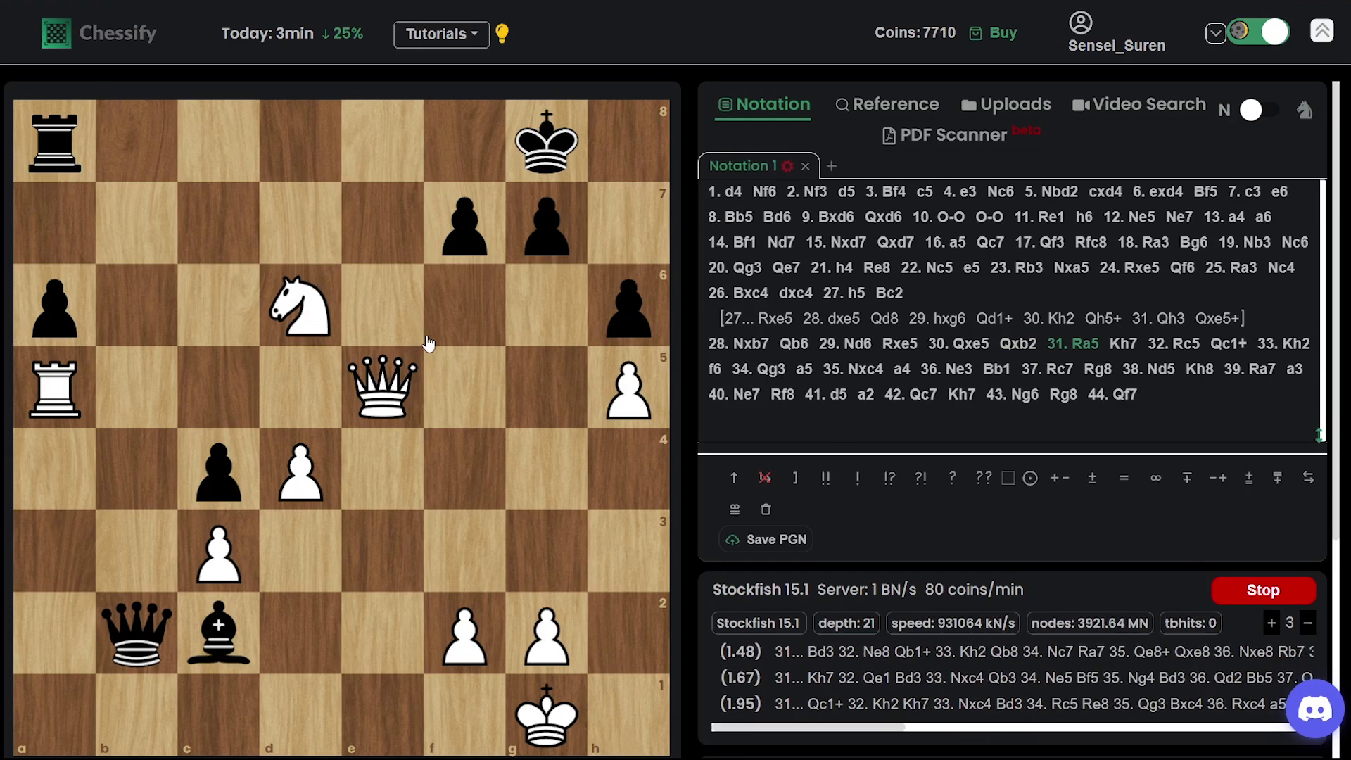
Advance the main line from 31.Ra5 through 31...Kh7 to 32.Rc5, checking Stockfish's lines at each position.
left_click_drag(310, 309, 383, 141)
left_click_drag(382, 387, 546, 223)
key("Right")
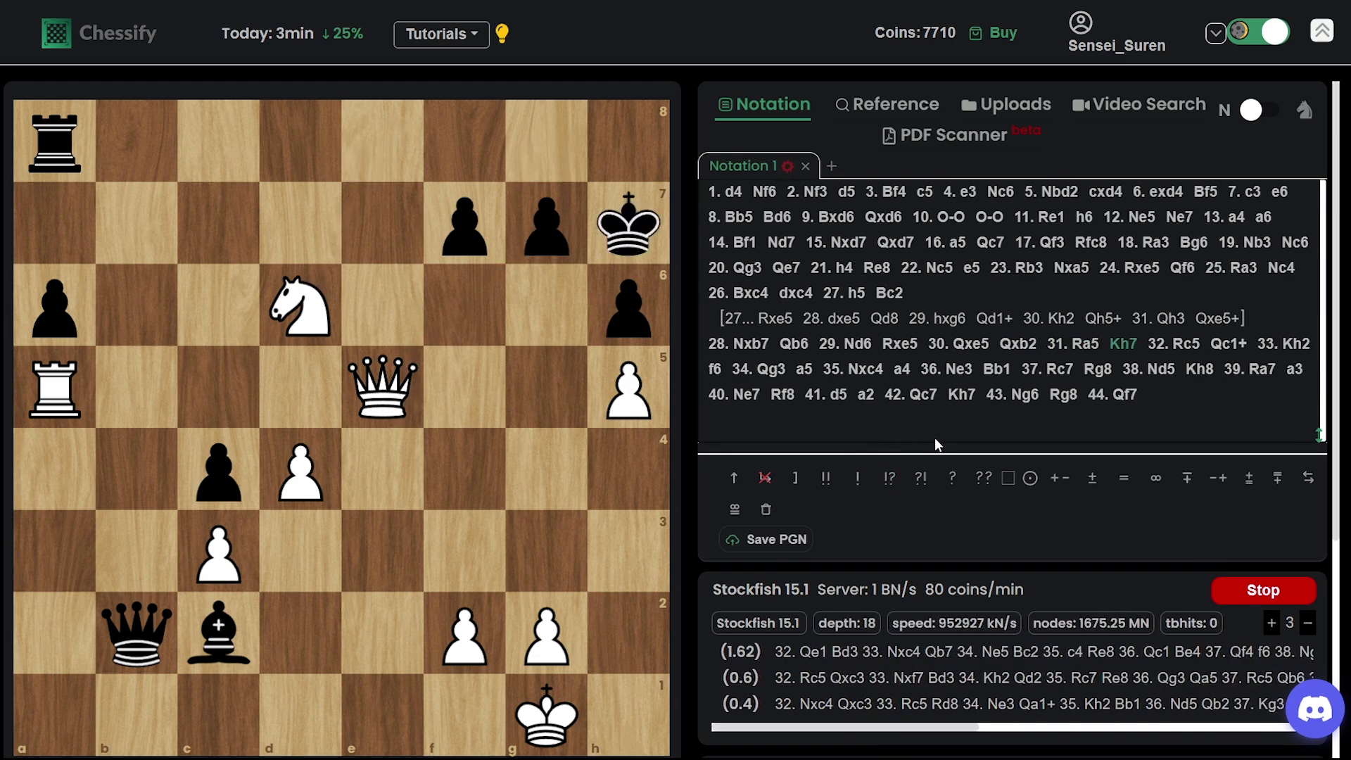
key("Right")
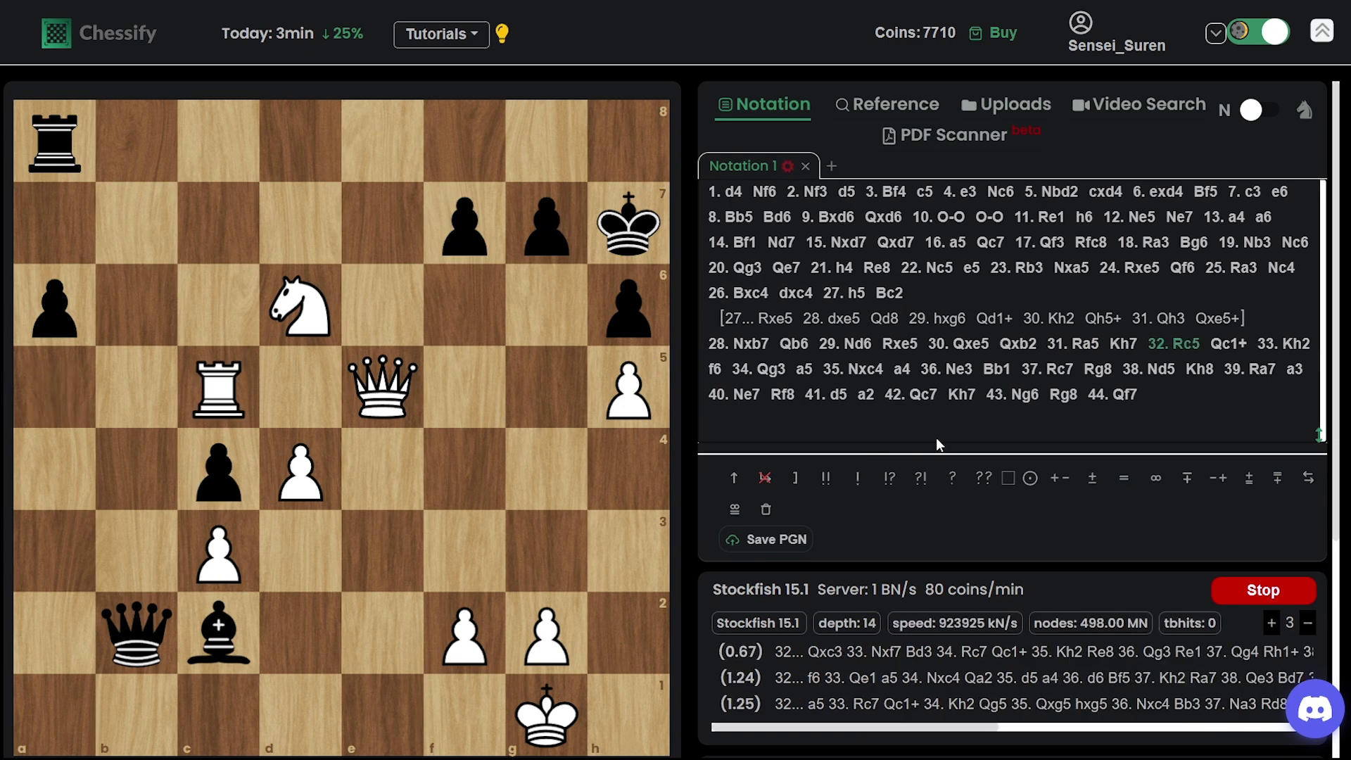
Add a variation after 31...Kh7 with the moves 32.Qe1 Bd3 33.Nxc4 Bxc4 34.Qe4+.
key("Left")
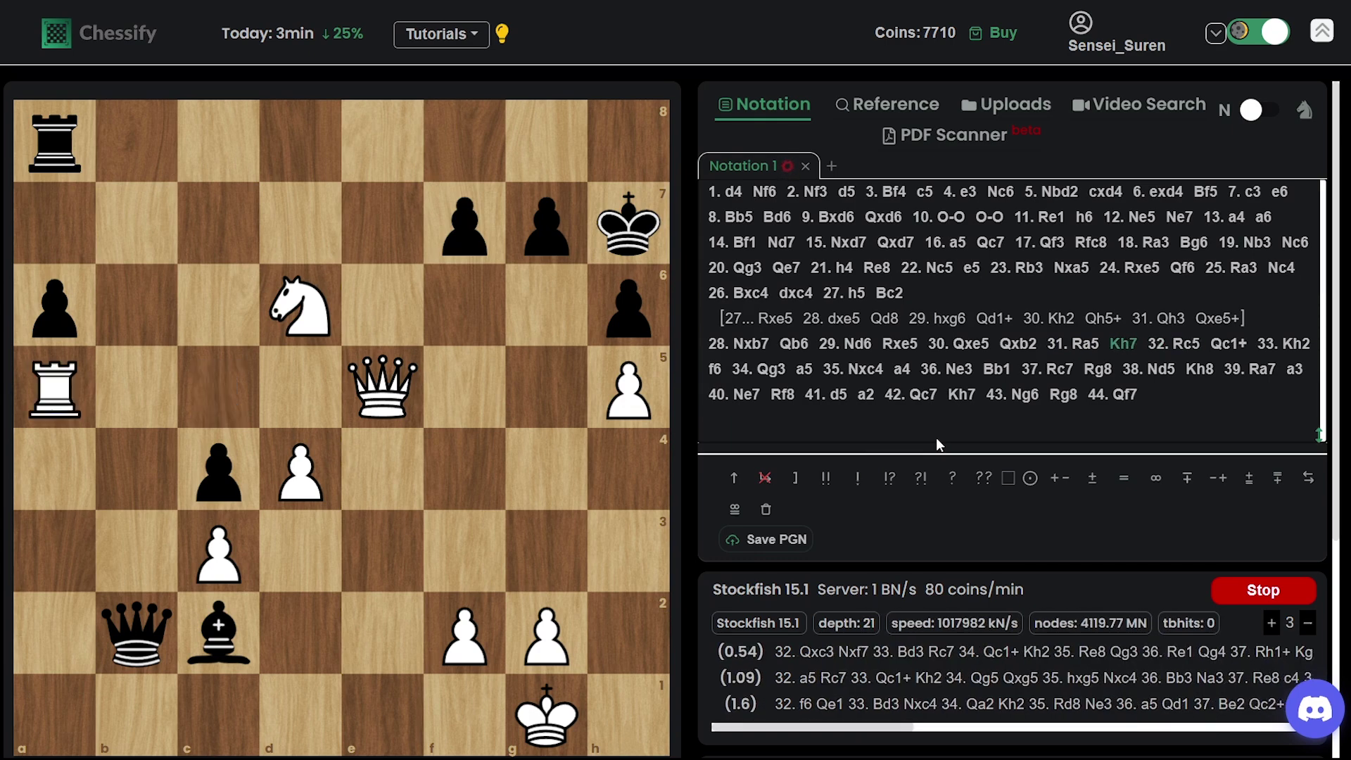
left_click_drag(382, 387, 382, 715)
left_click(706, 275)
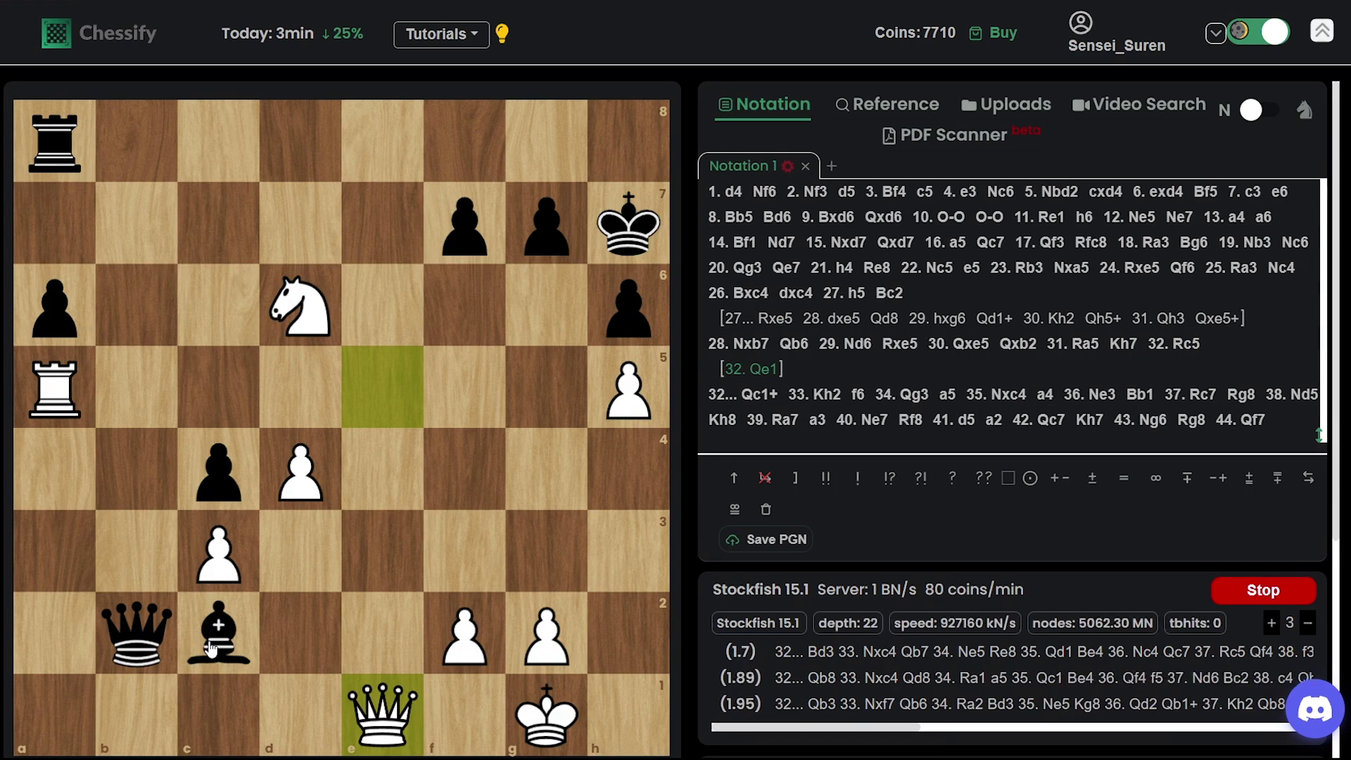
left_click_drag(211, 647, 300, 548)
left_click_drag(301, 304, 219, 470)
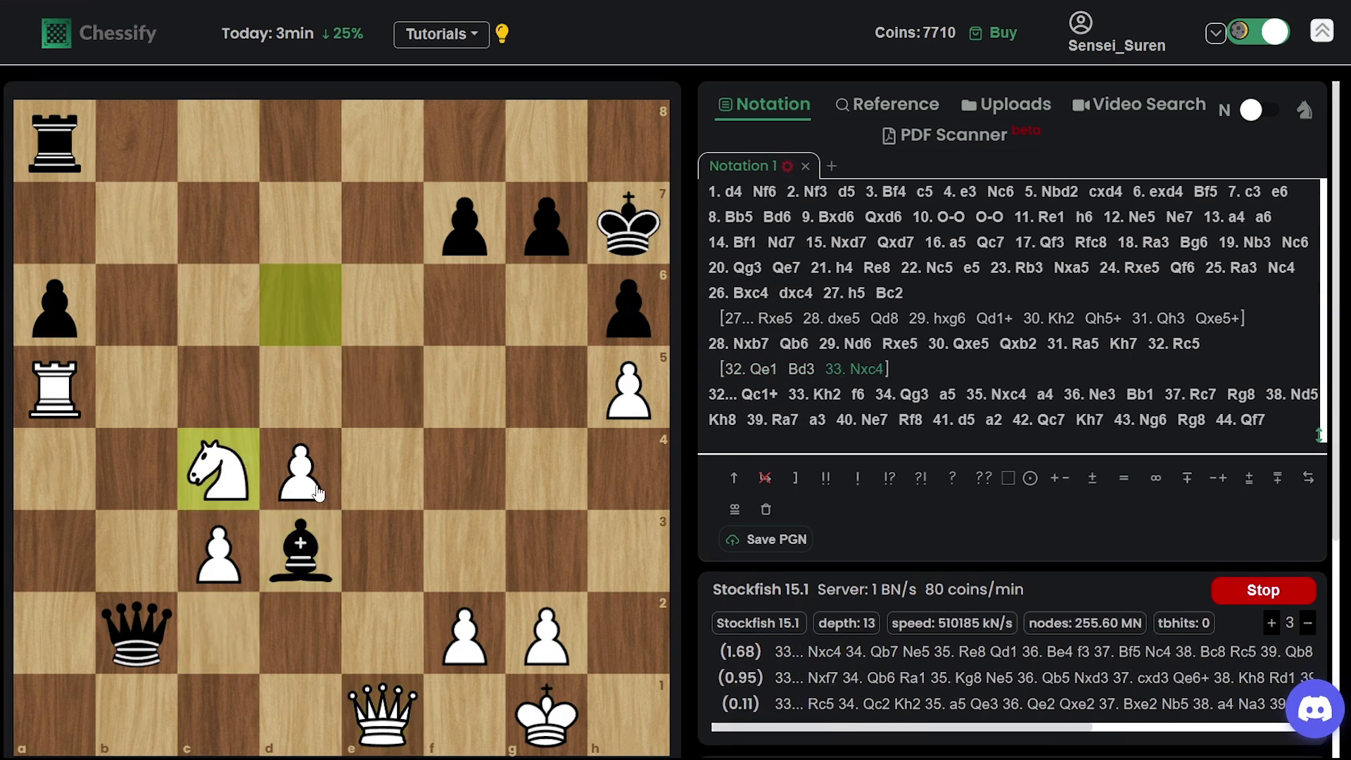
left_click_drag(314, 543, 225, 478)
left_click_drag(383, 712, 382, 469)
key("Left")
key("Left")
key("Left")
key("Left")
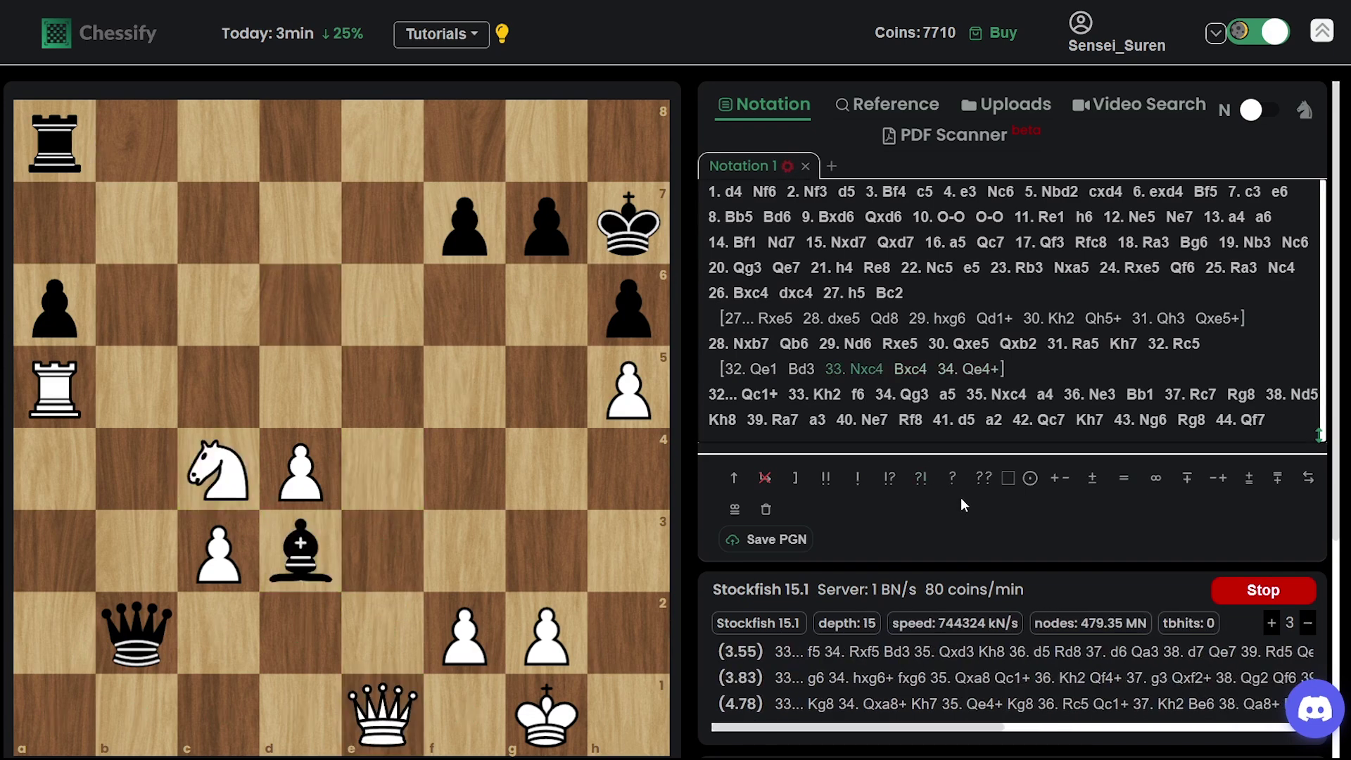
Return to 32.Rc5 in the main line and add a variation with 32...Qxc3 33.Nxf7 Bd3.
left_click(1127, 346)
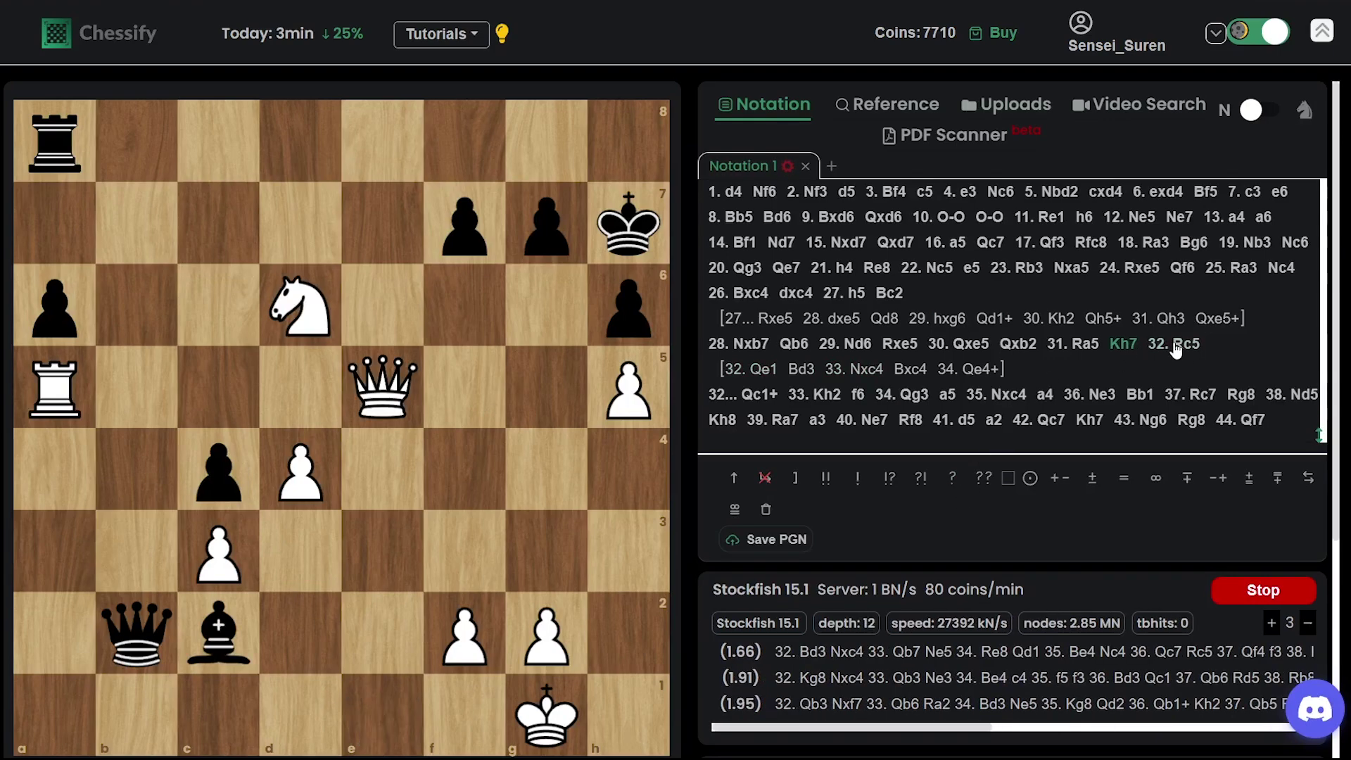
left_click(1179, 345)
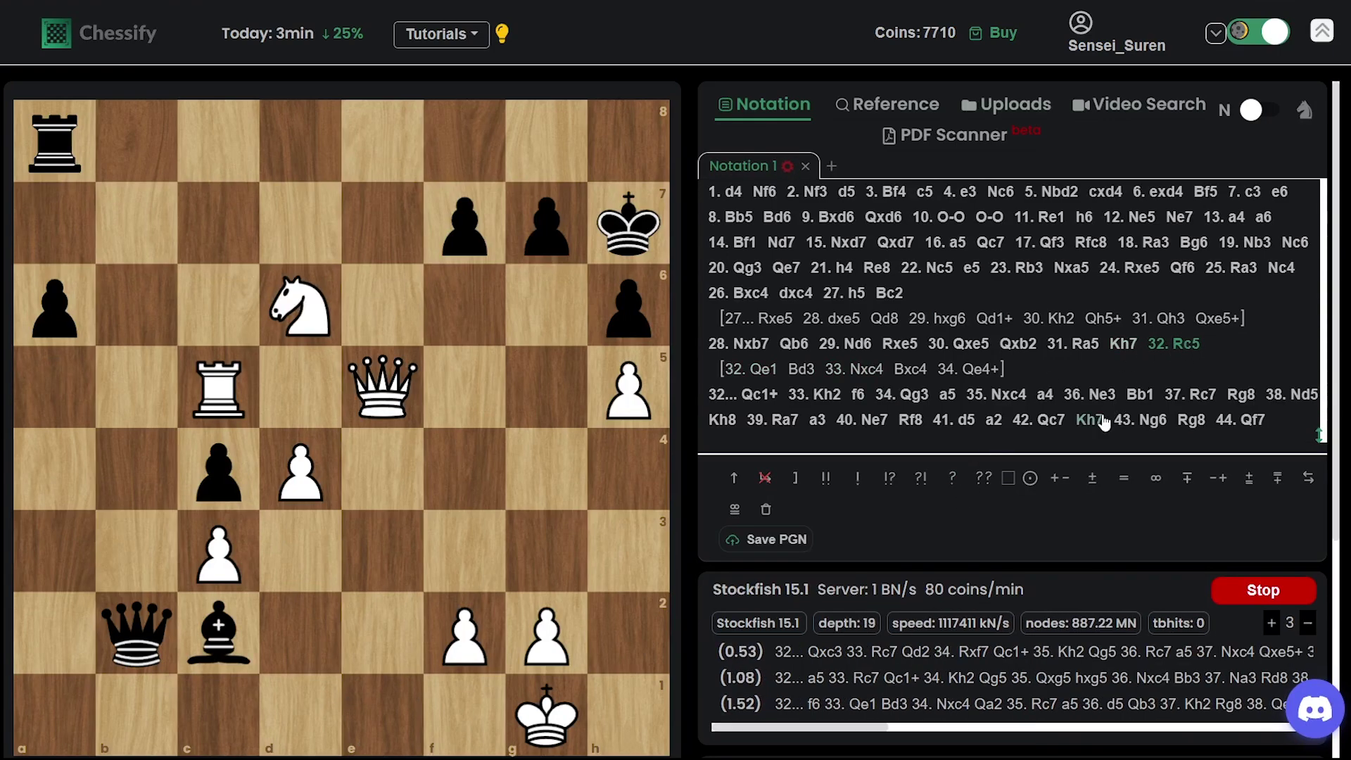
left_click_drag(137, 633, 218, 551)
left_click(666, 285)
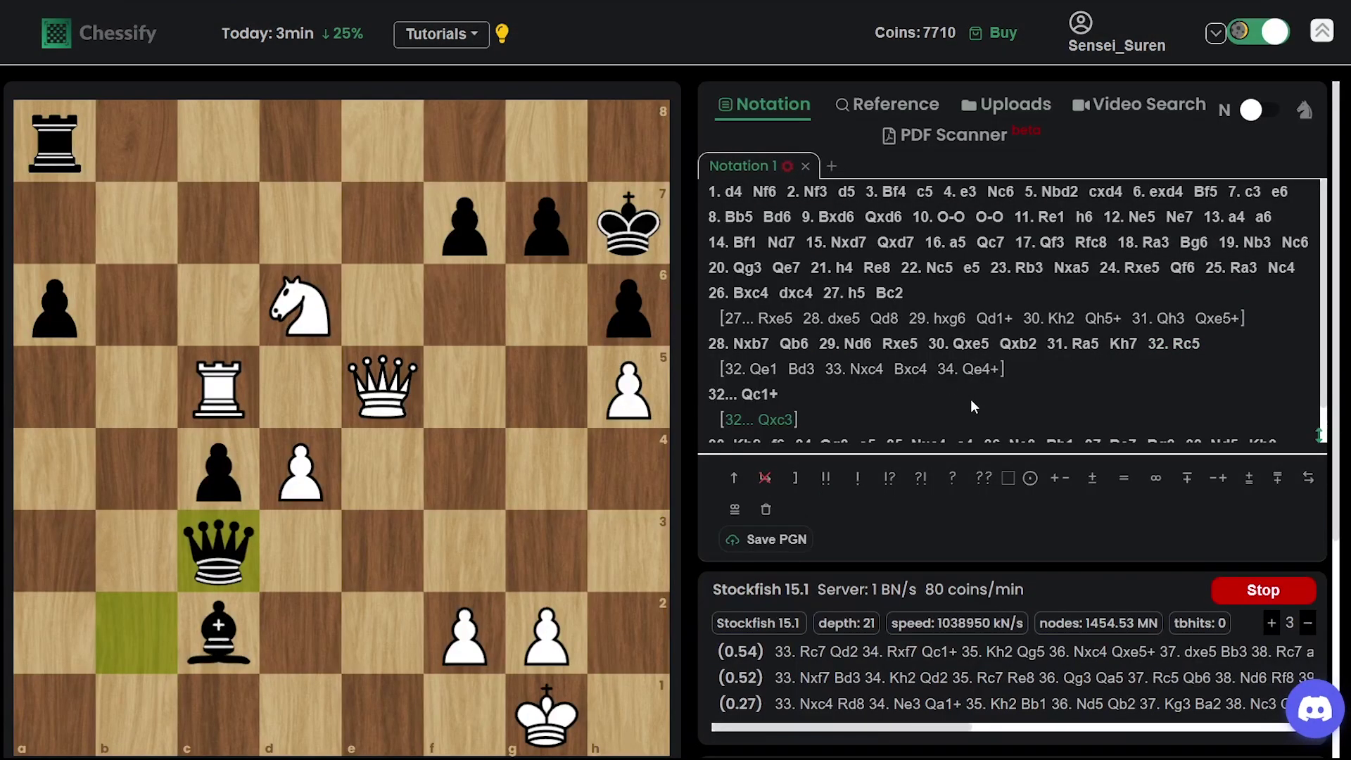
left_click_drag(301, 299, 462, 236)
left_click_drag(218, 633, 300, 550)
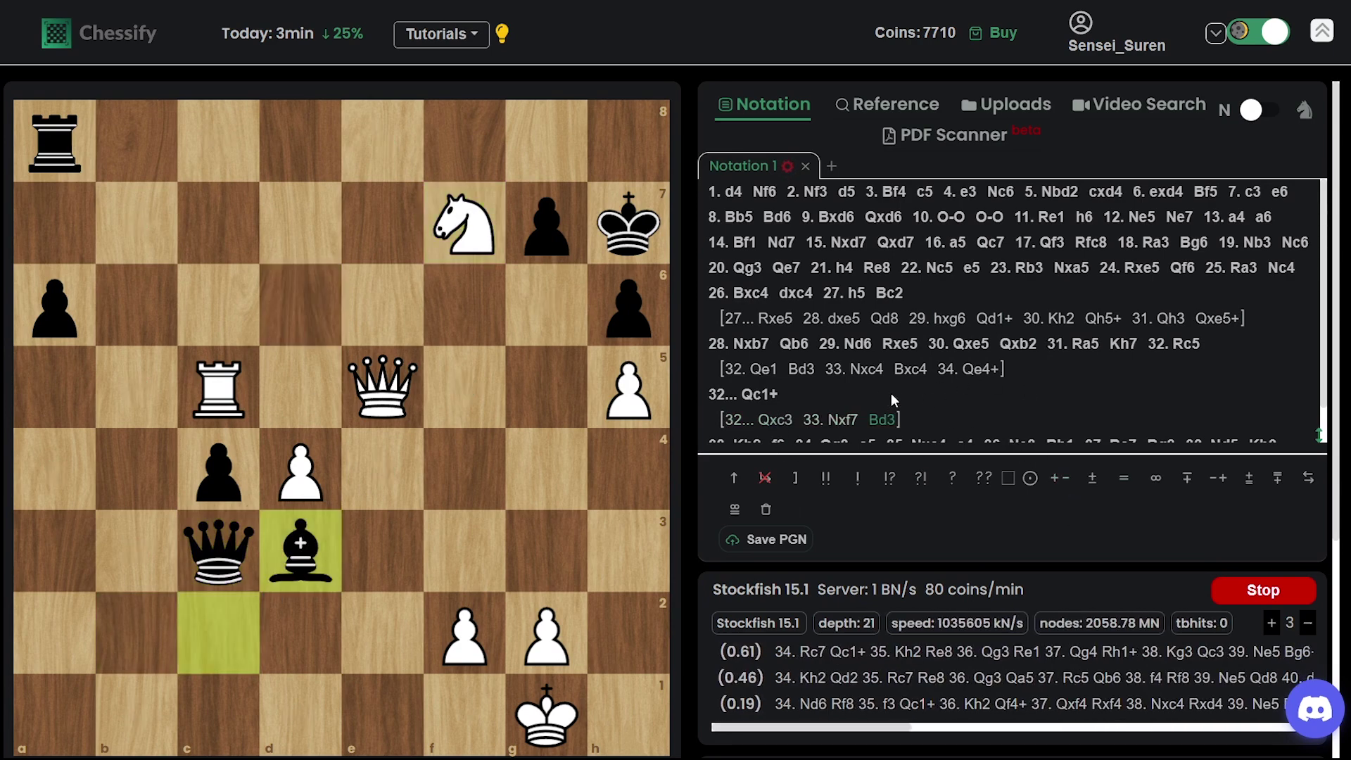
Review 32...Qc1+ and 33.Kh2 in the main line, and step back to 32.Rc5 to compare Stockfish's lines.
left_click(1197, 348)
left_click(757, 394)
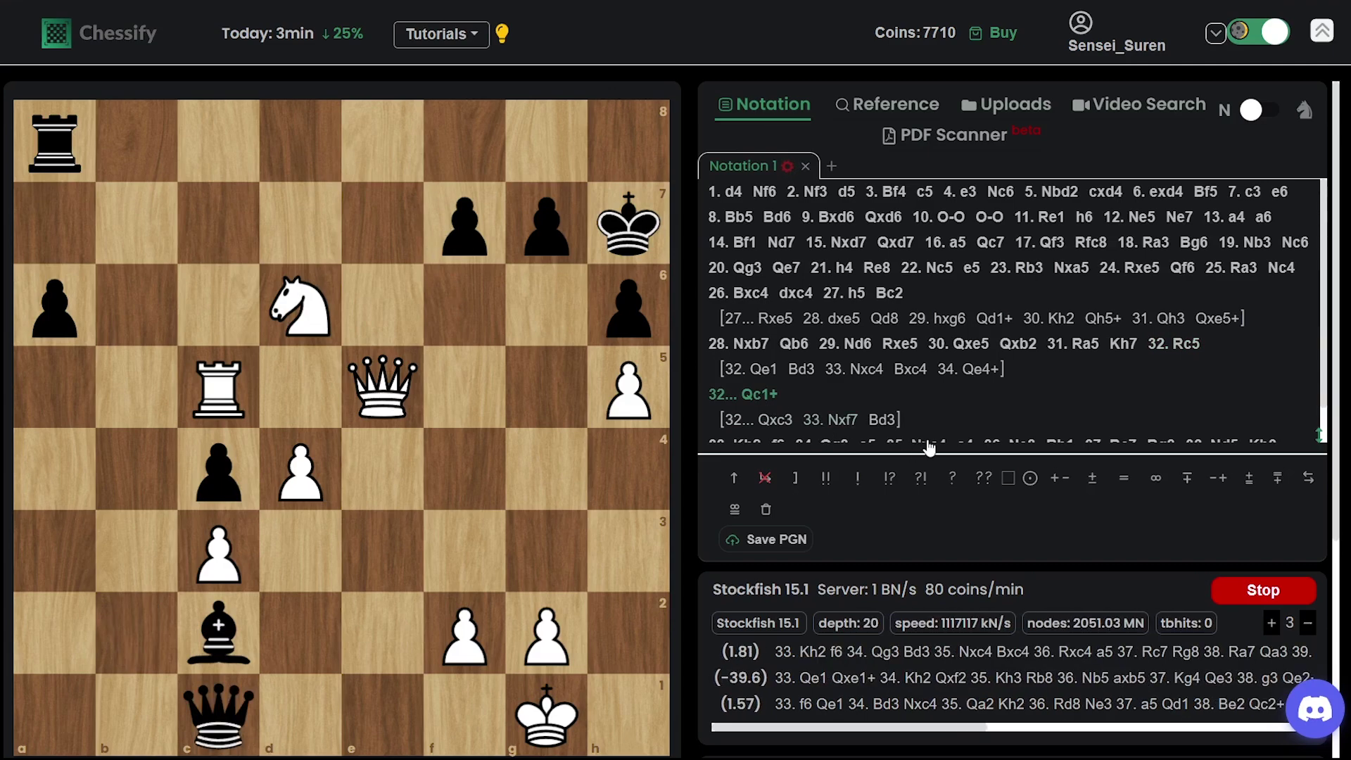
key("Right")
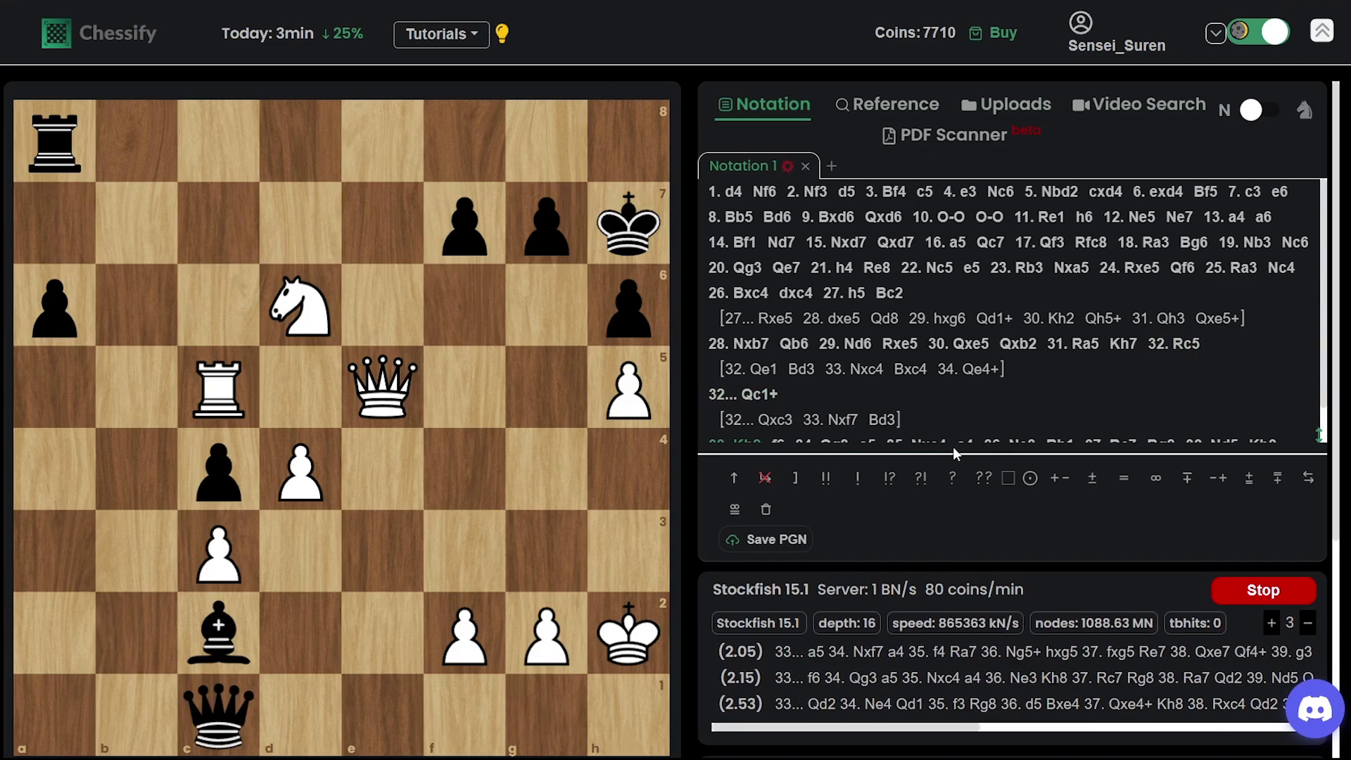
key("Left")
key("Left")
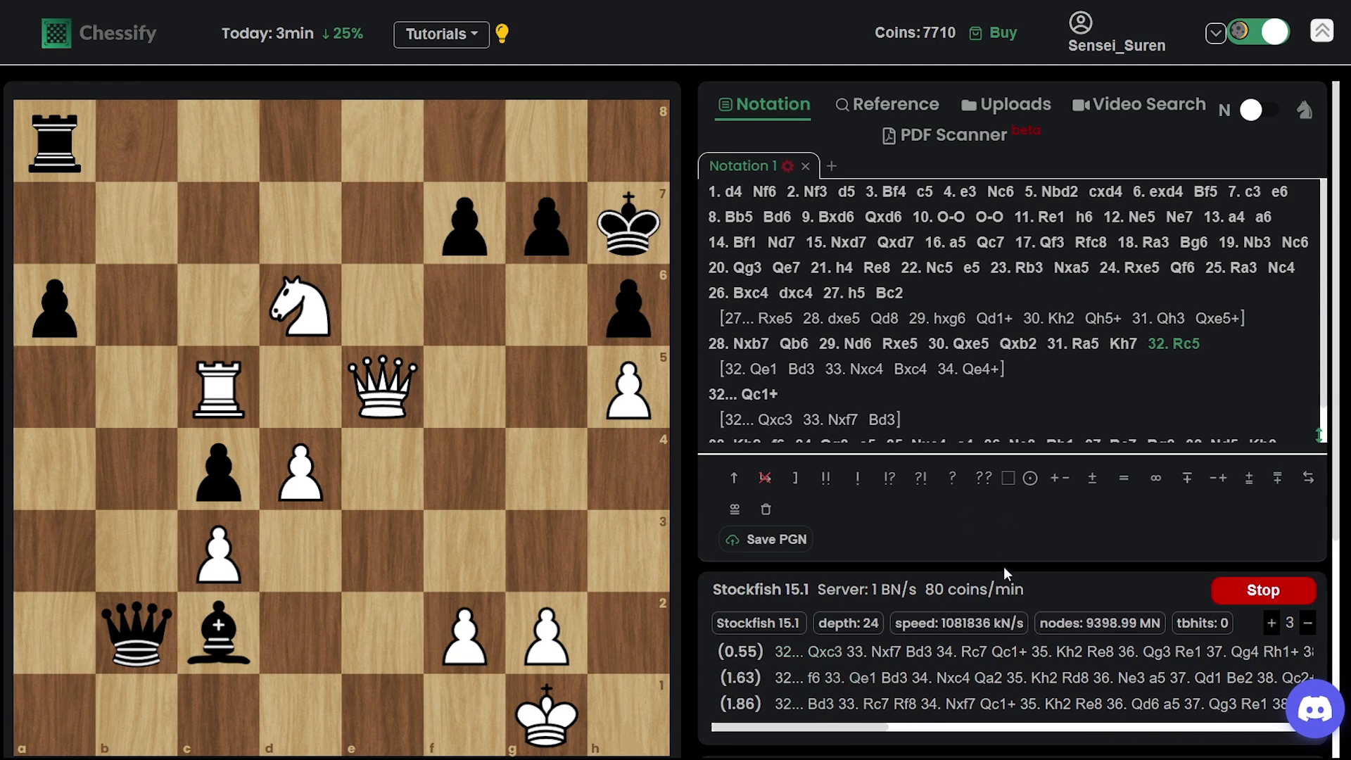
Follow the main line with 32...Qc1+ 33.Kh2 f6, stepping back once to recheck Stockfish's evaluation after 32...Qc1+.
key("Right")
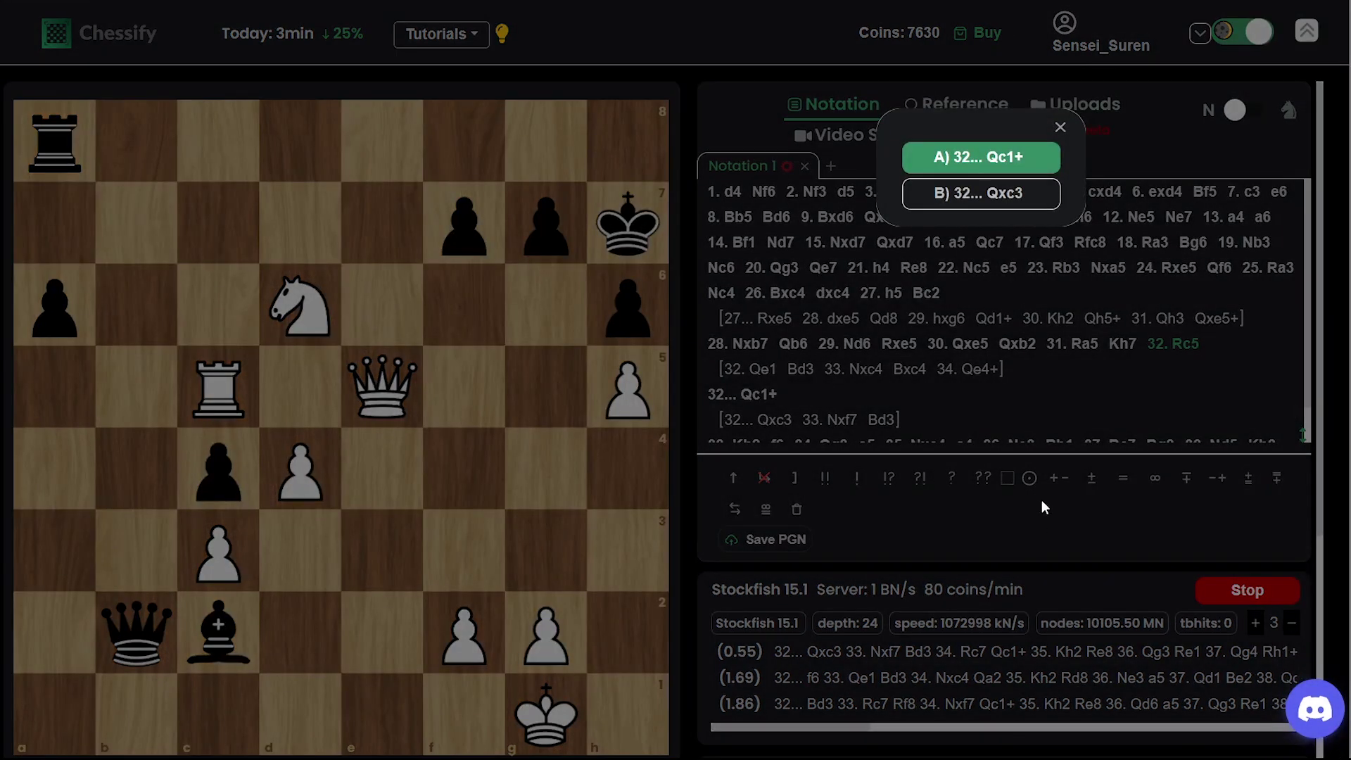
key("Return")
key("Right")
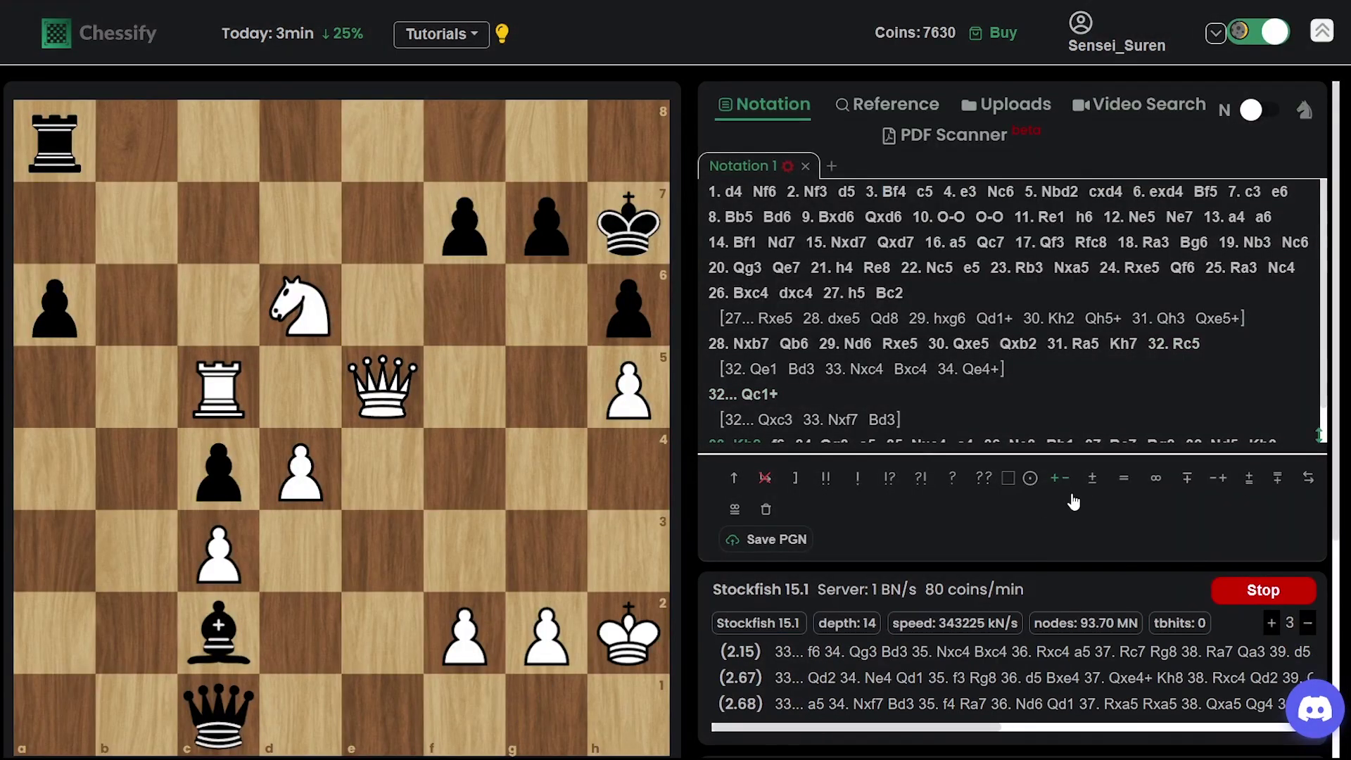
key("Right")
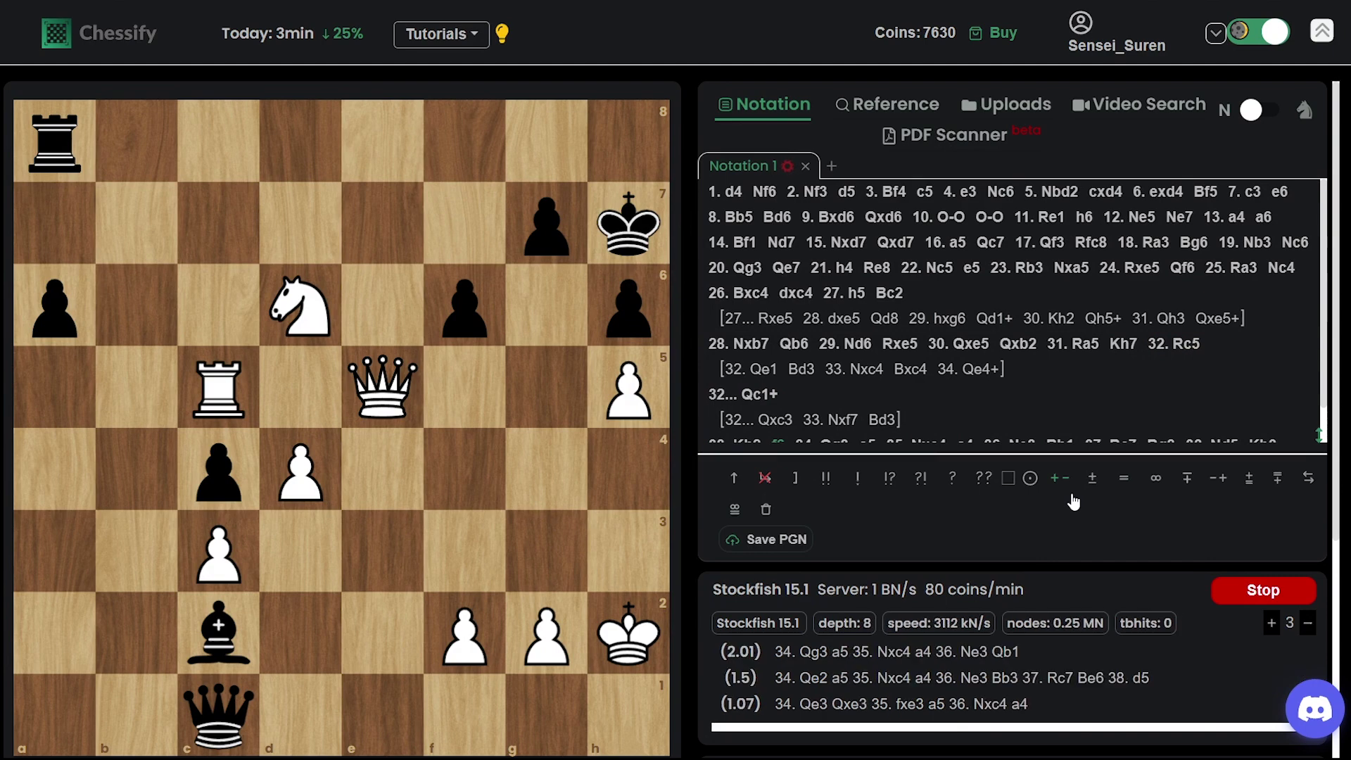
key("Left")
key("Left")
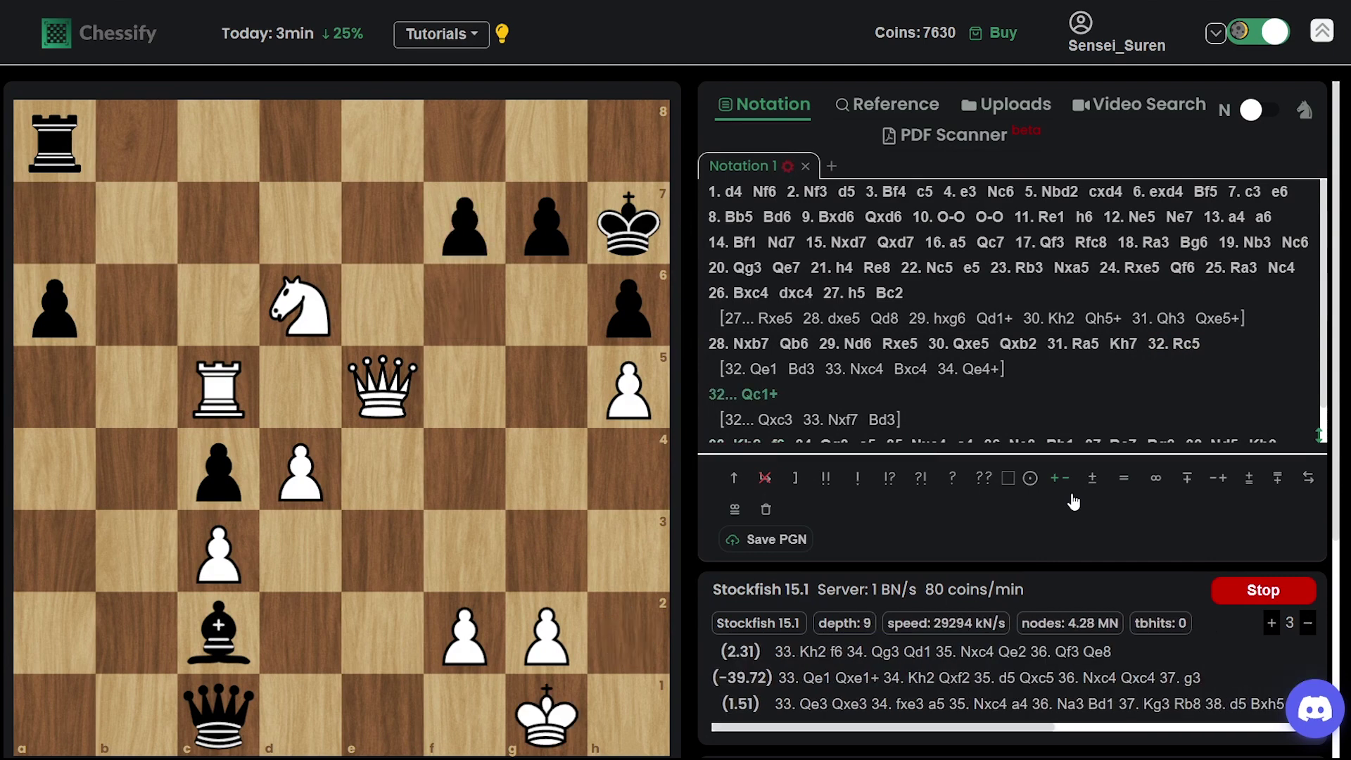
key("Right")
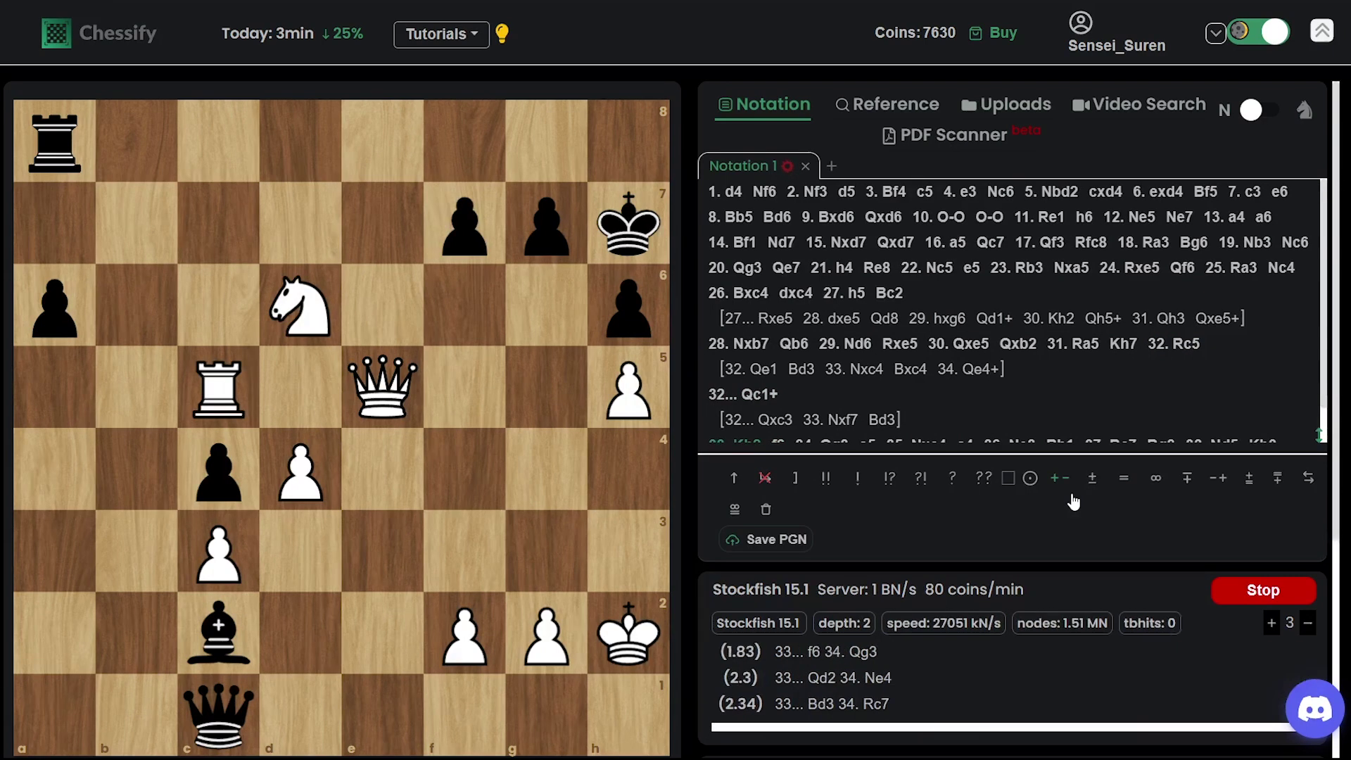
key("Right")
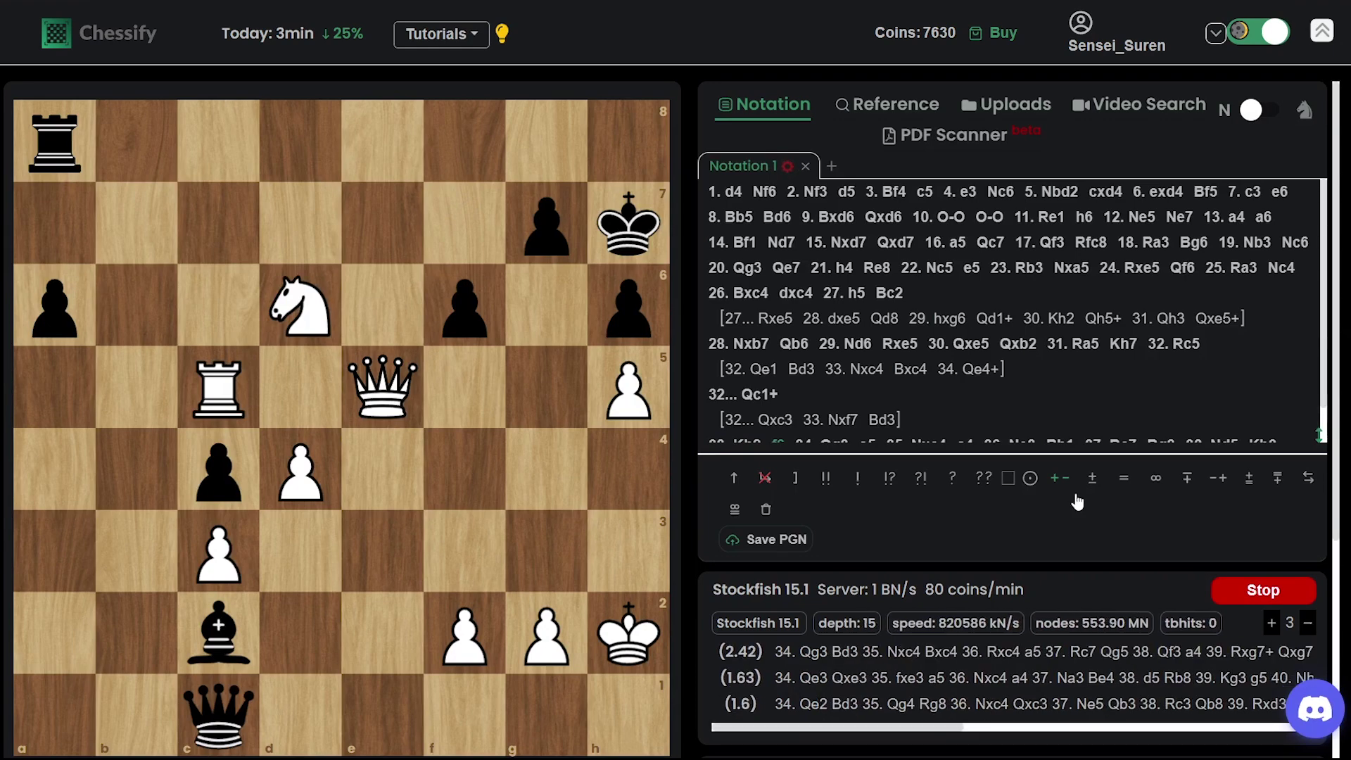
Play through 34.Qg3 a5 35.Nxc4 a4 36.Ne3 Bb1 37.Rc7 in the main line, checking Stockfish's evaluations.
key("Right")
key("Right")
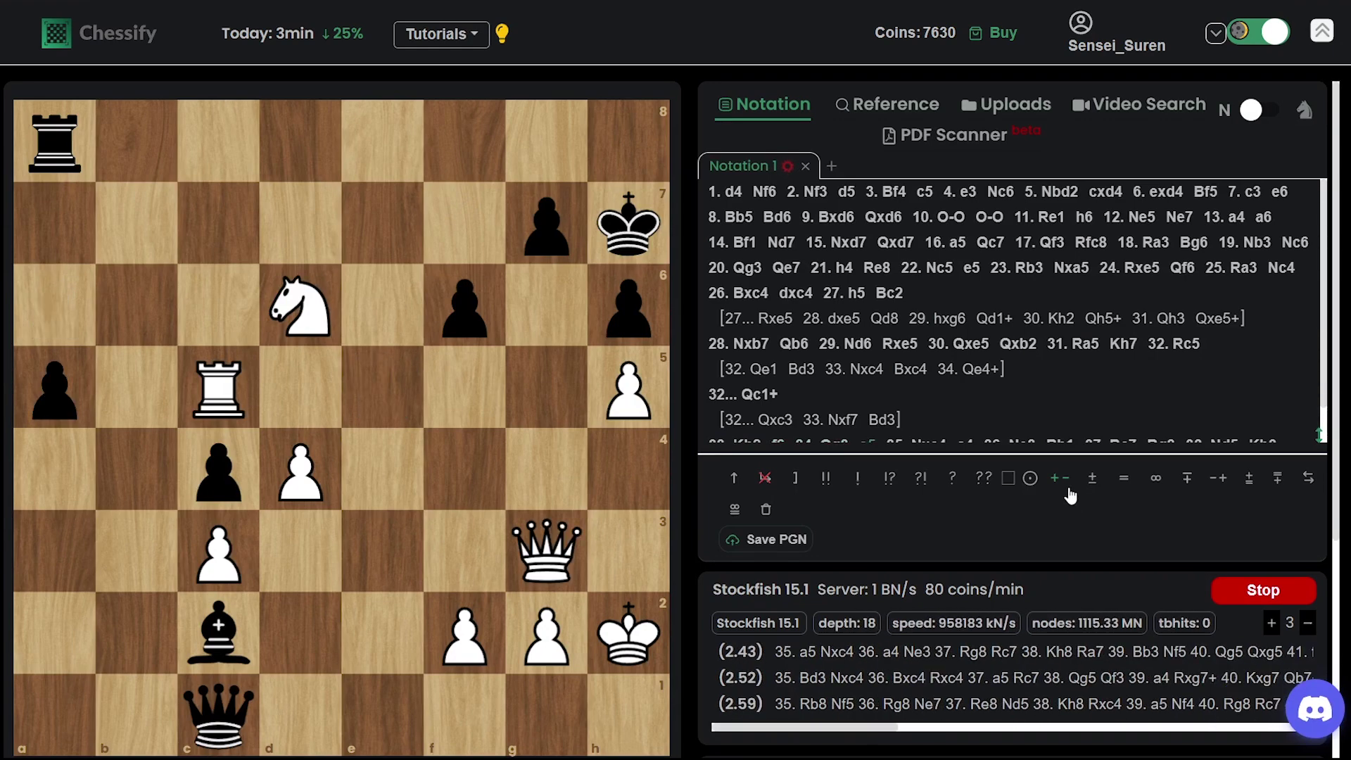
key("Right")
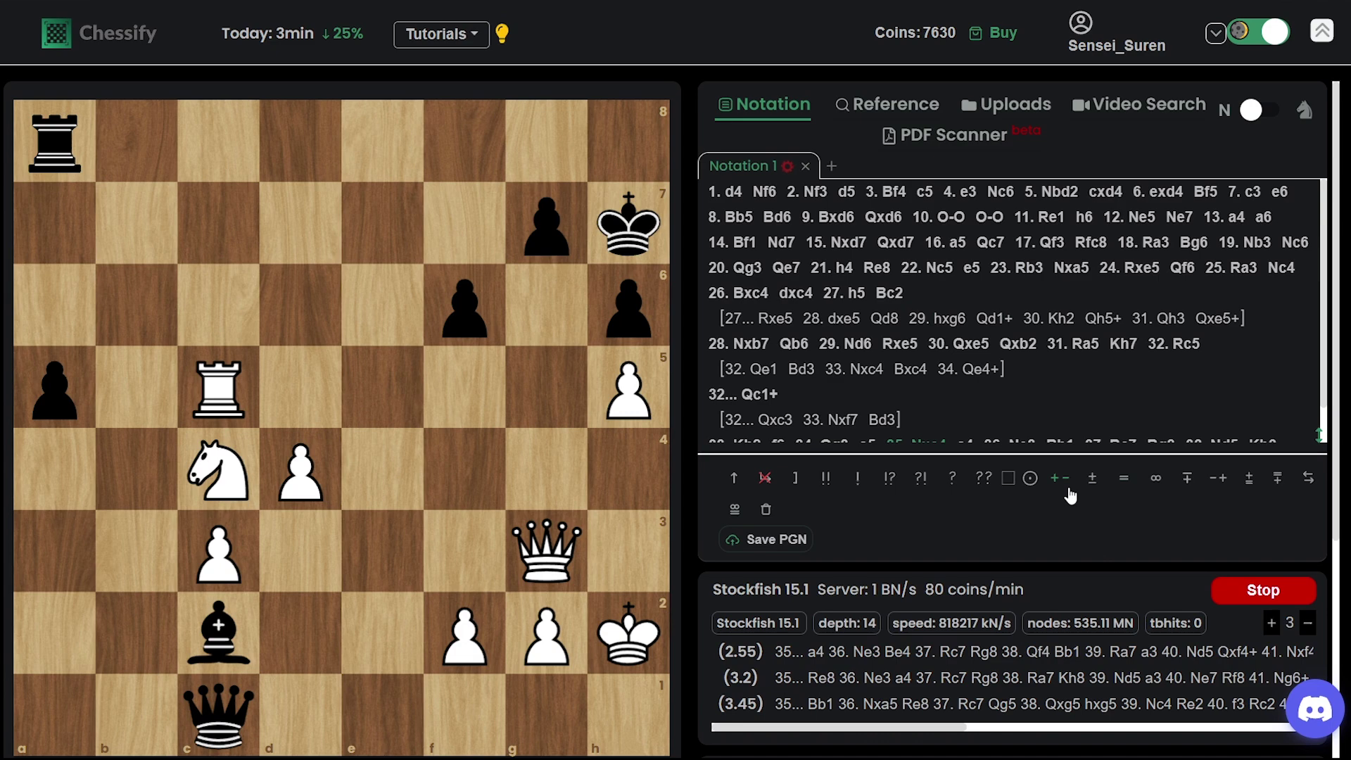
key("Right")
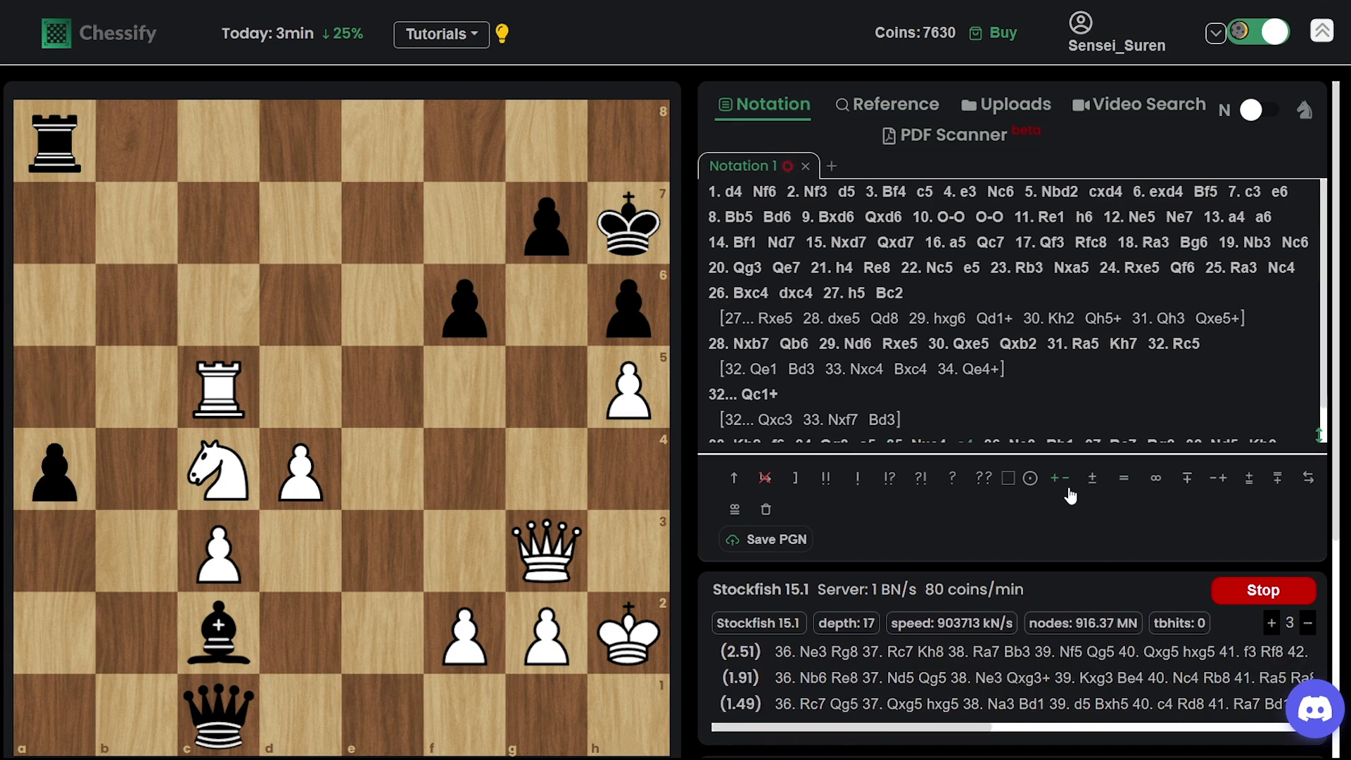
key("Right")
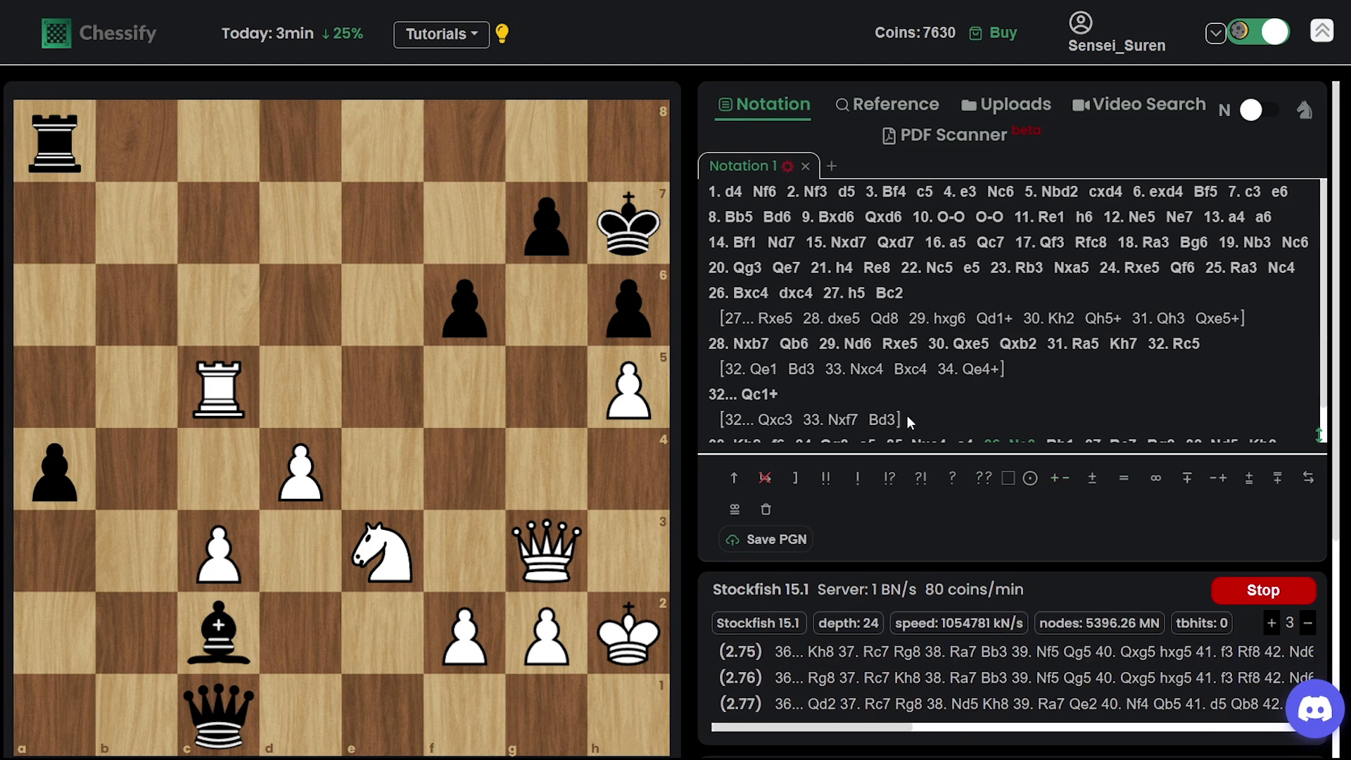
key("Right")
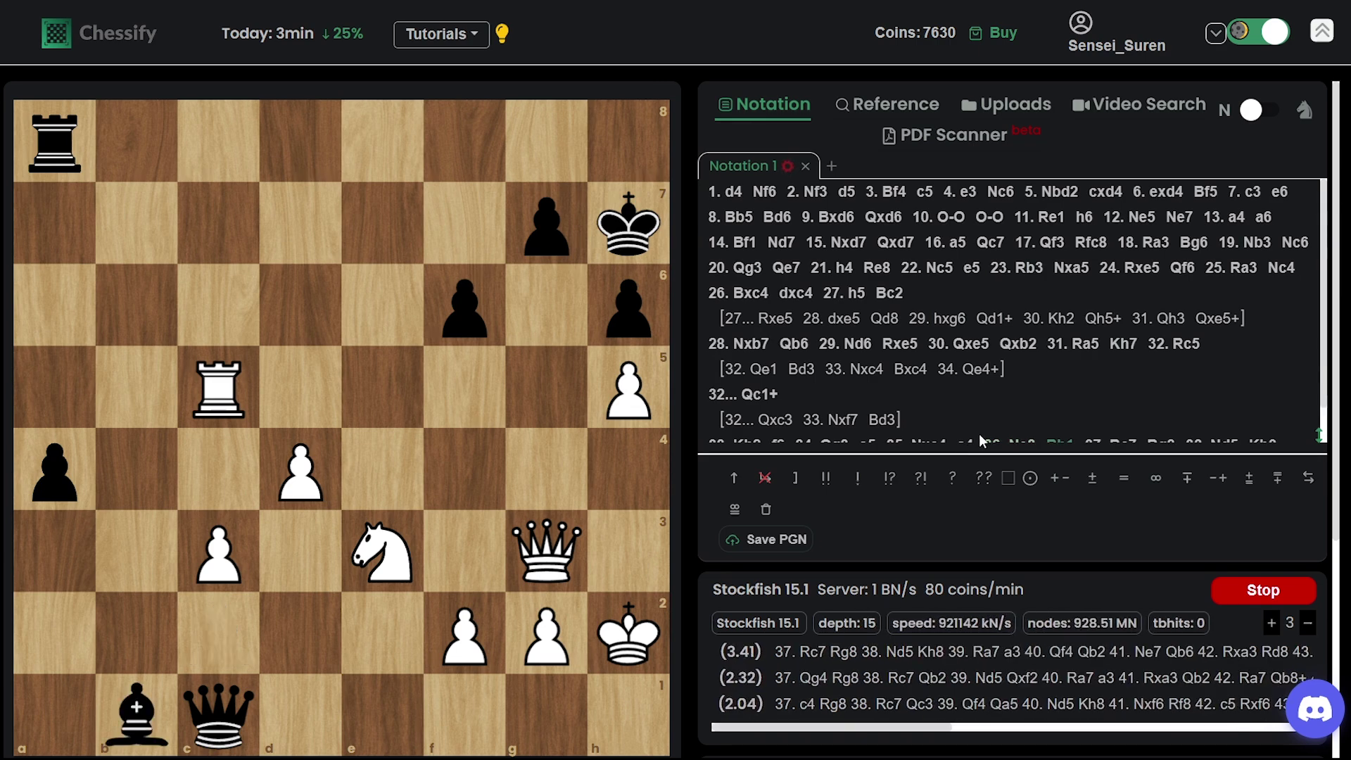
key("Right")
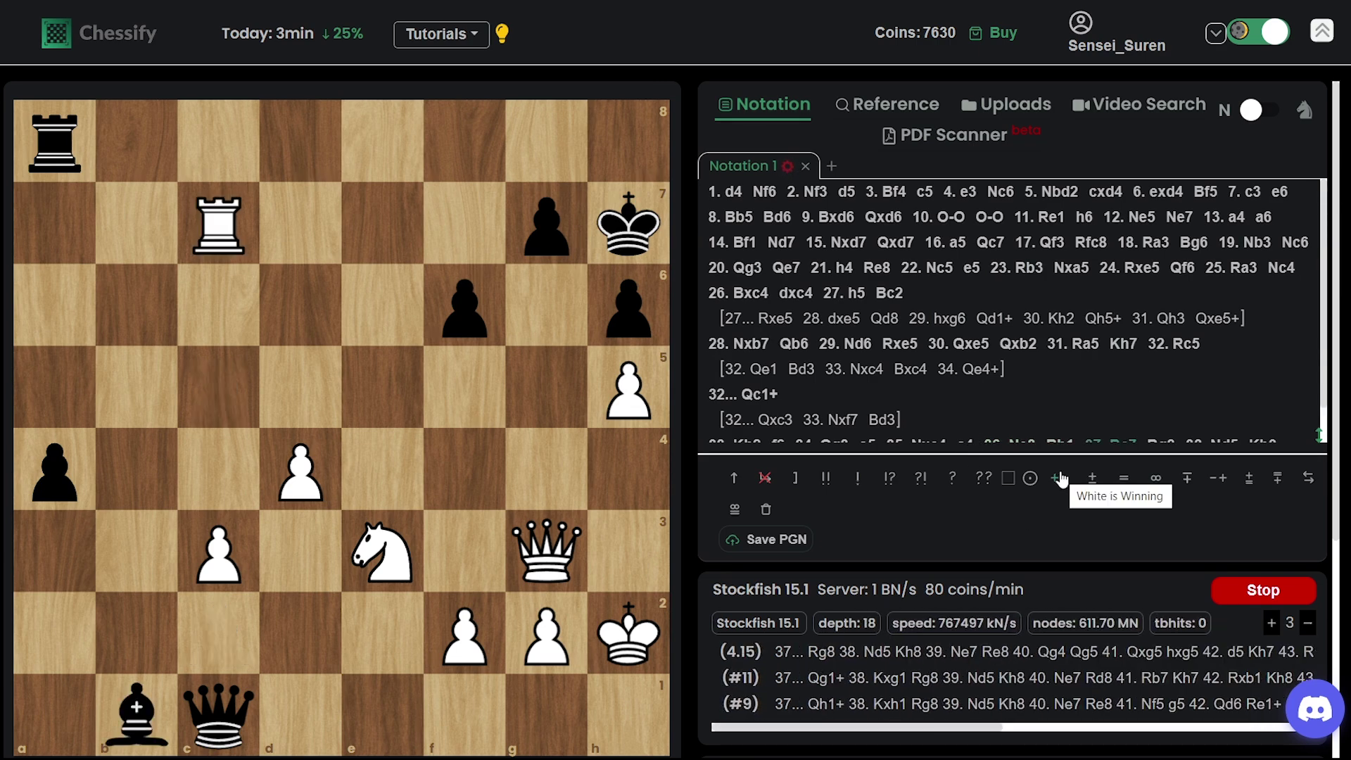
Follow the main line through 37...Rg8 38.Nd5 Kh8 39.Ra7, comparing 39.Ra7 with Stockfish's choices after 38...Kh8.
key("Right")
key("Right")
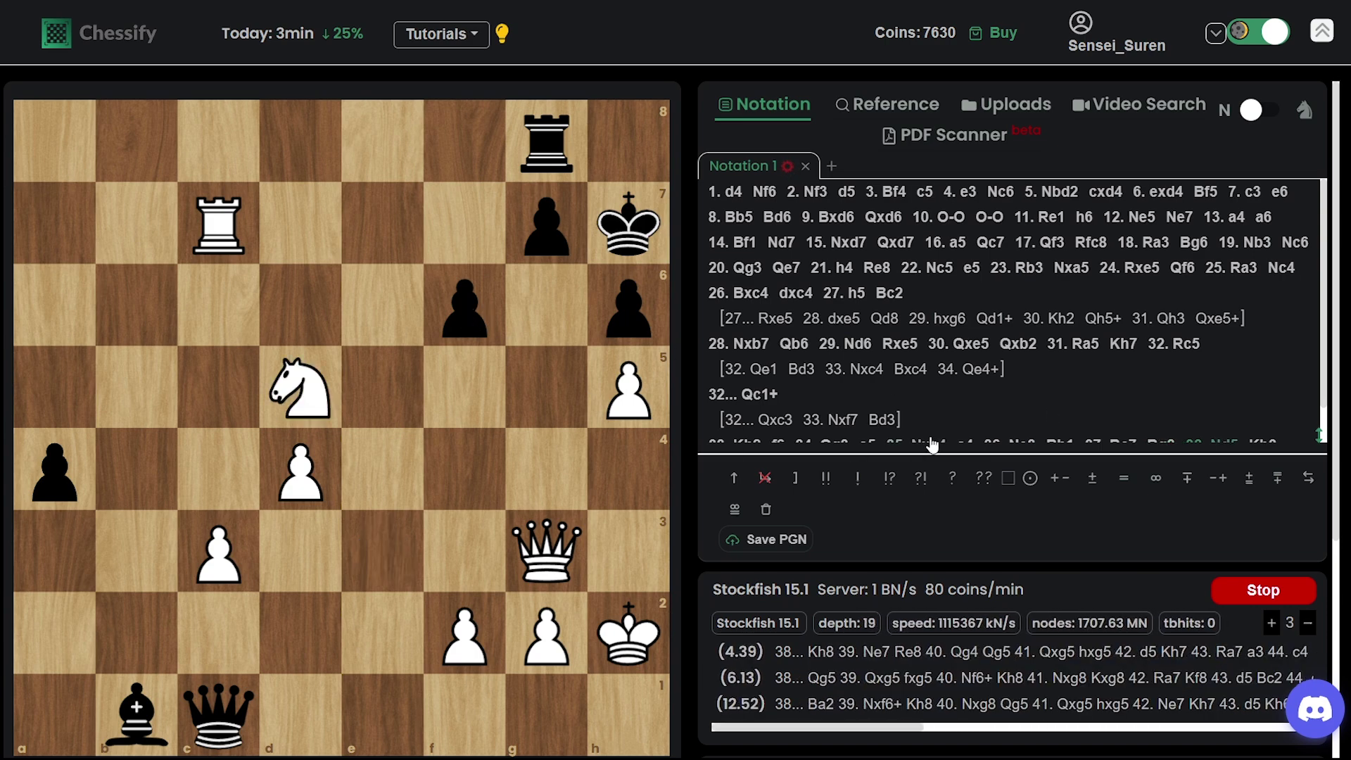
key("Right")
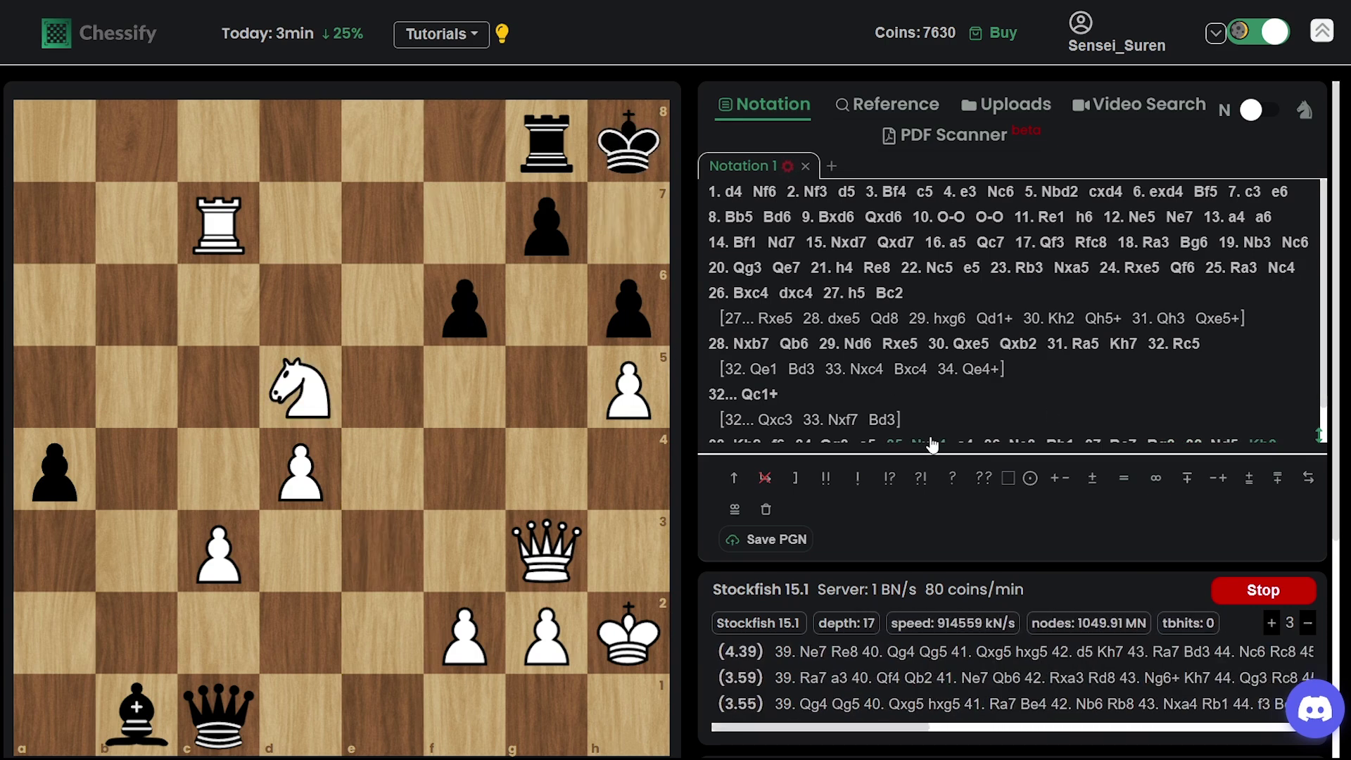
key("Right")
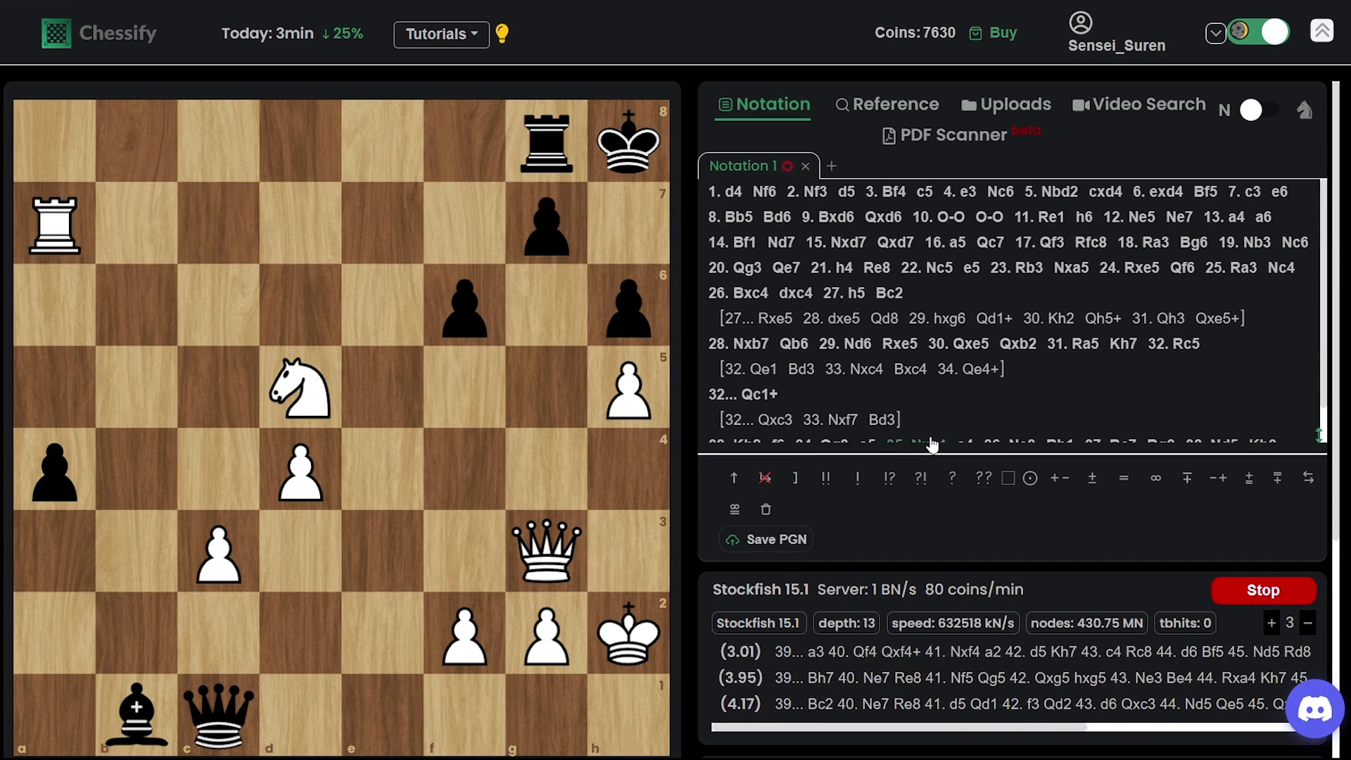
key("Left")
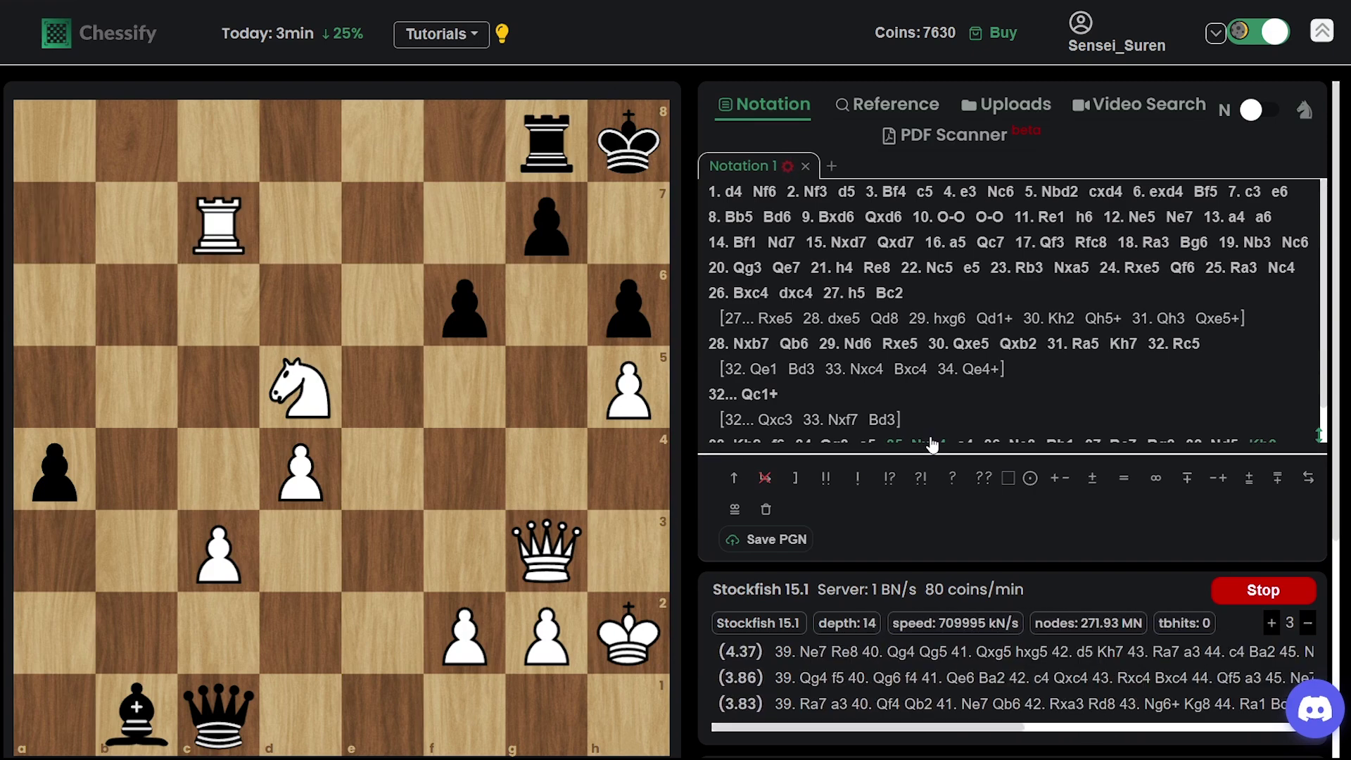
key("Right")
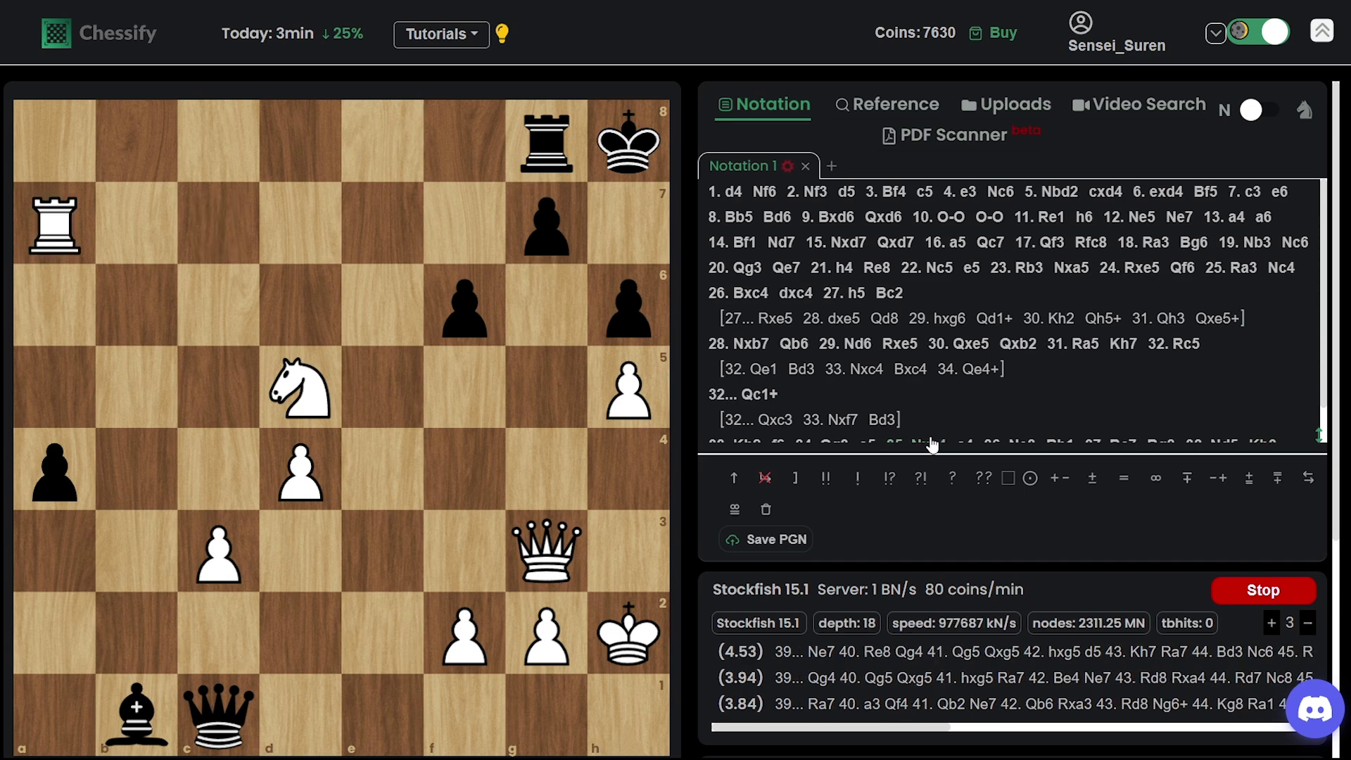
Play through 39...a3 40.Ne7 Rf8 41.d5, and return to 40...Rf8 to examine Stockfish's alternatives.
key("Right")
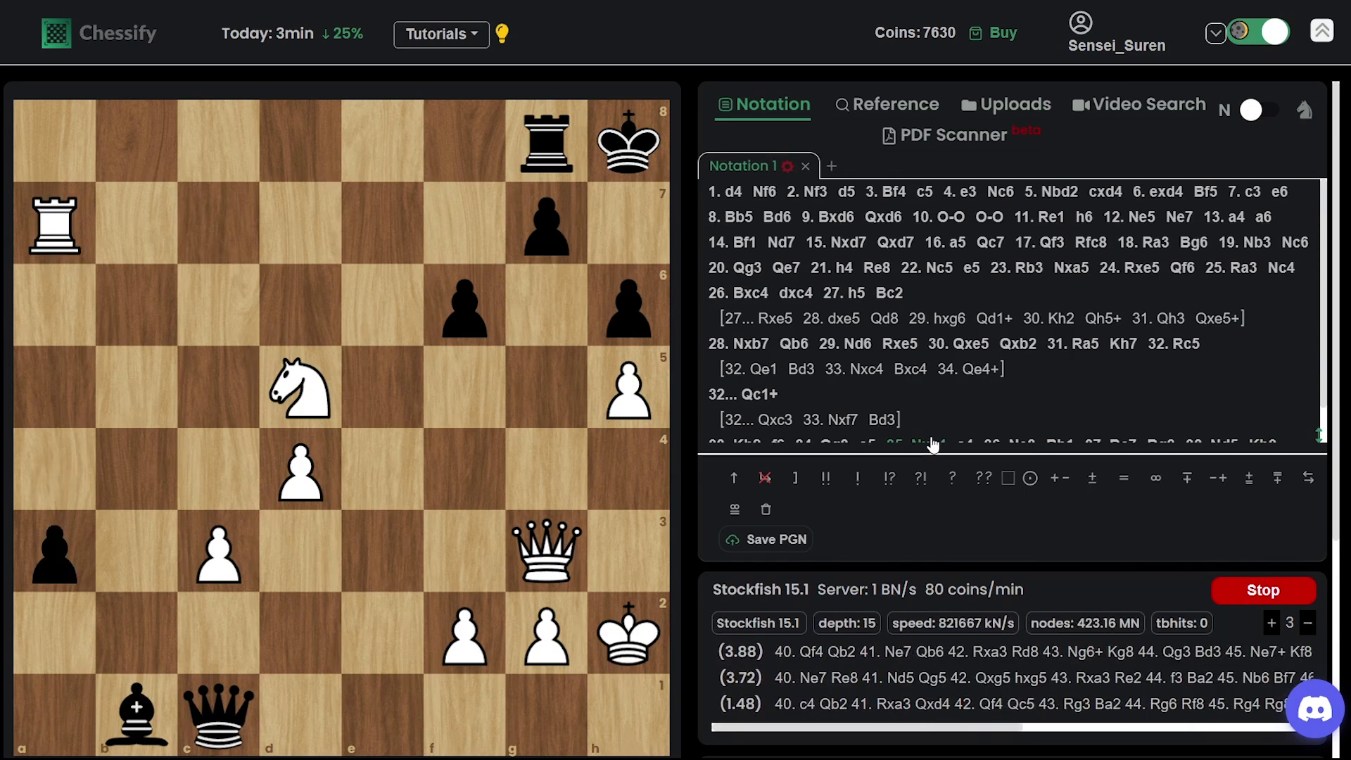
key("Right")
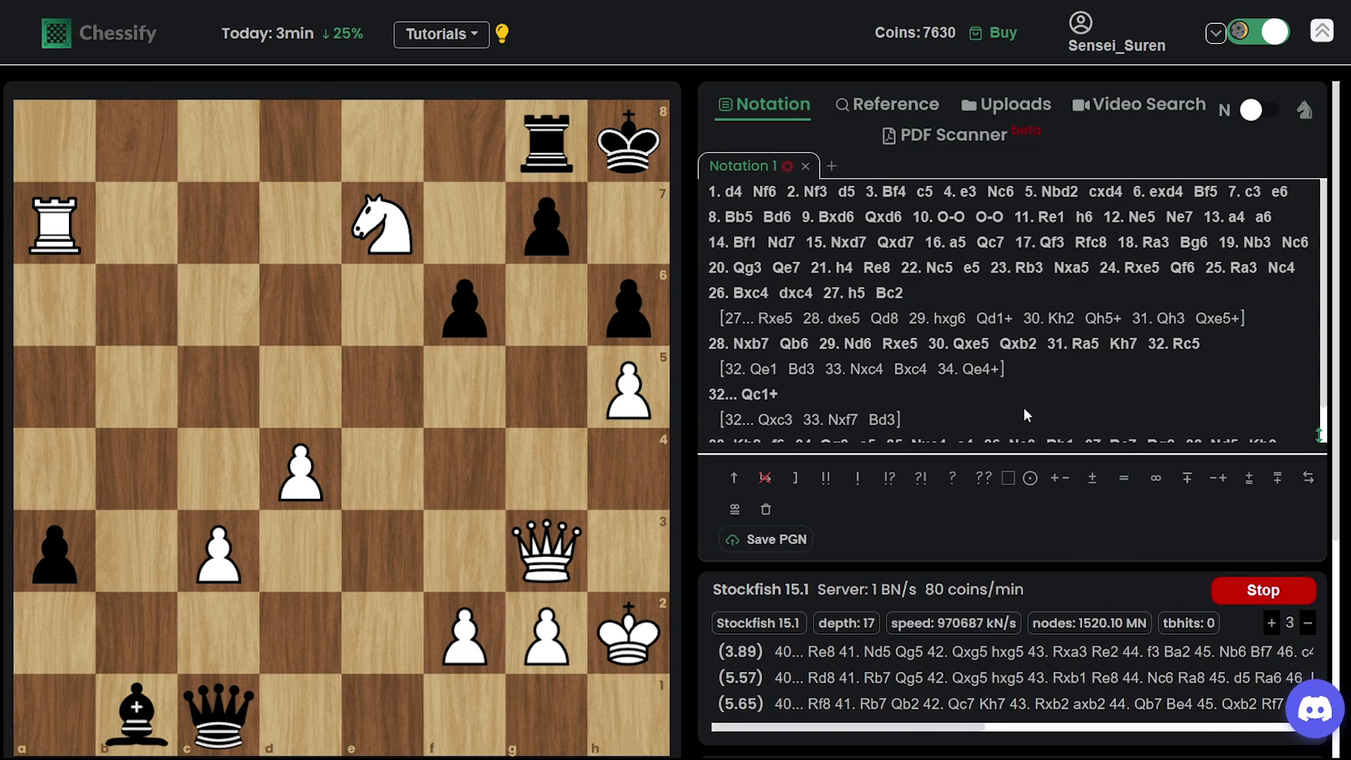
key("Right")
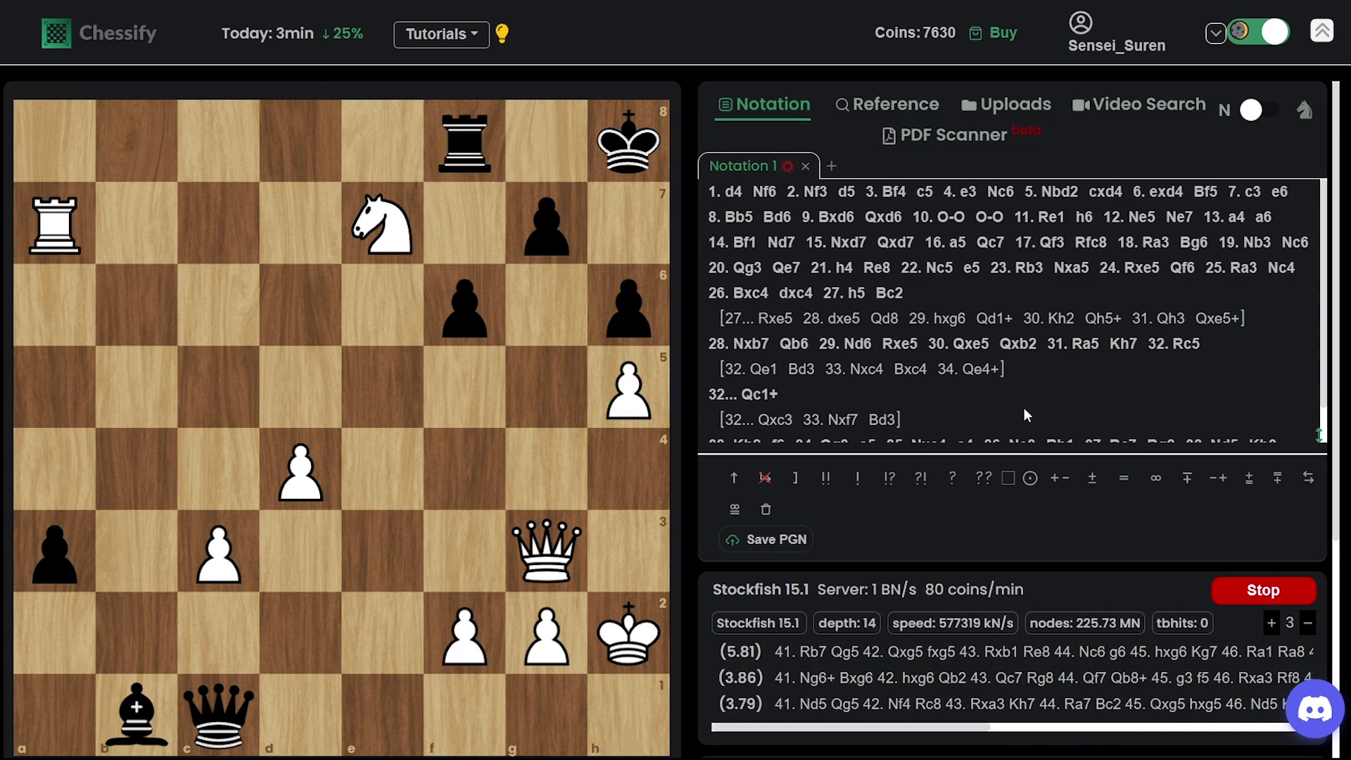
key("Right")
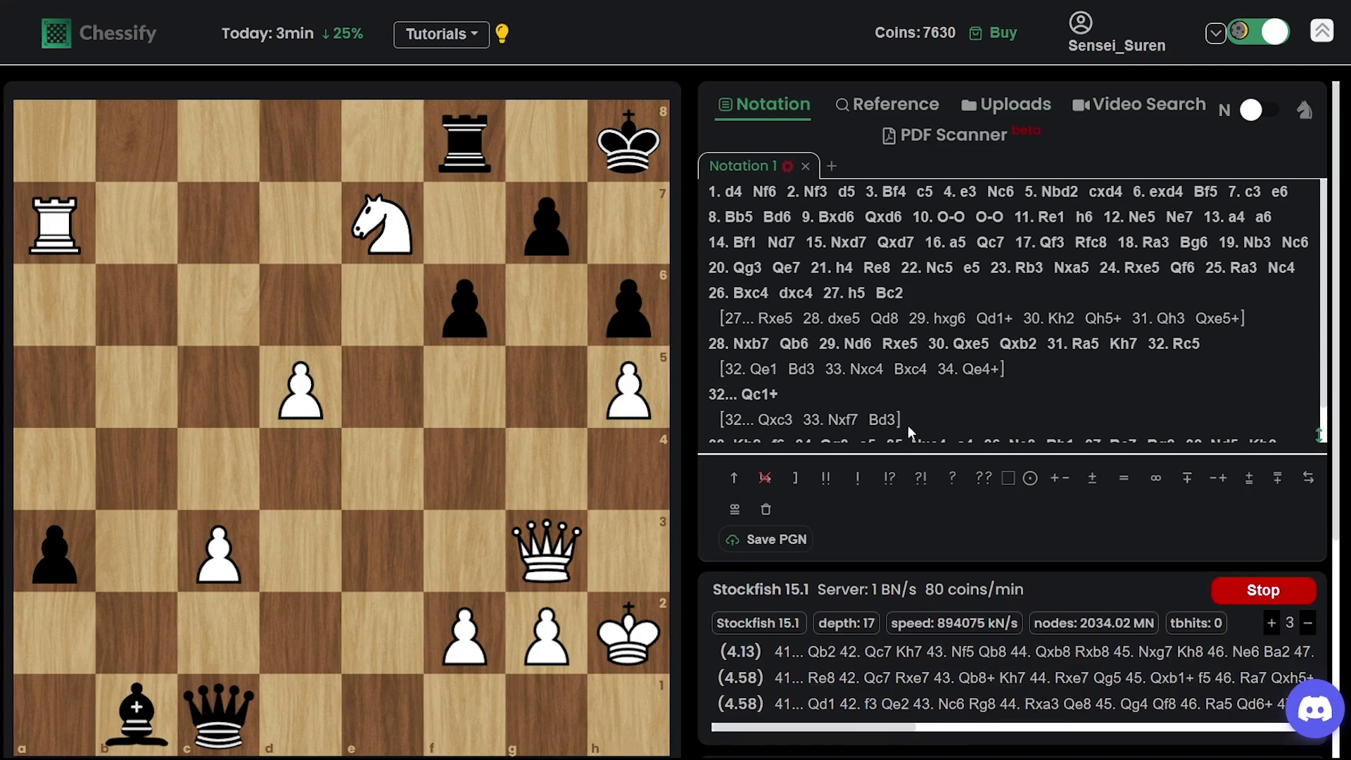
key("Left")
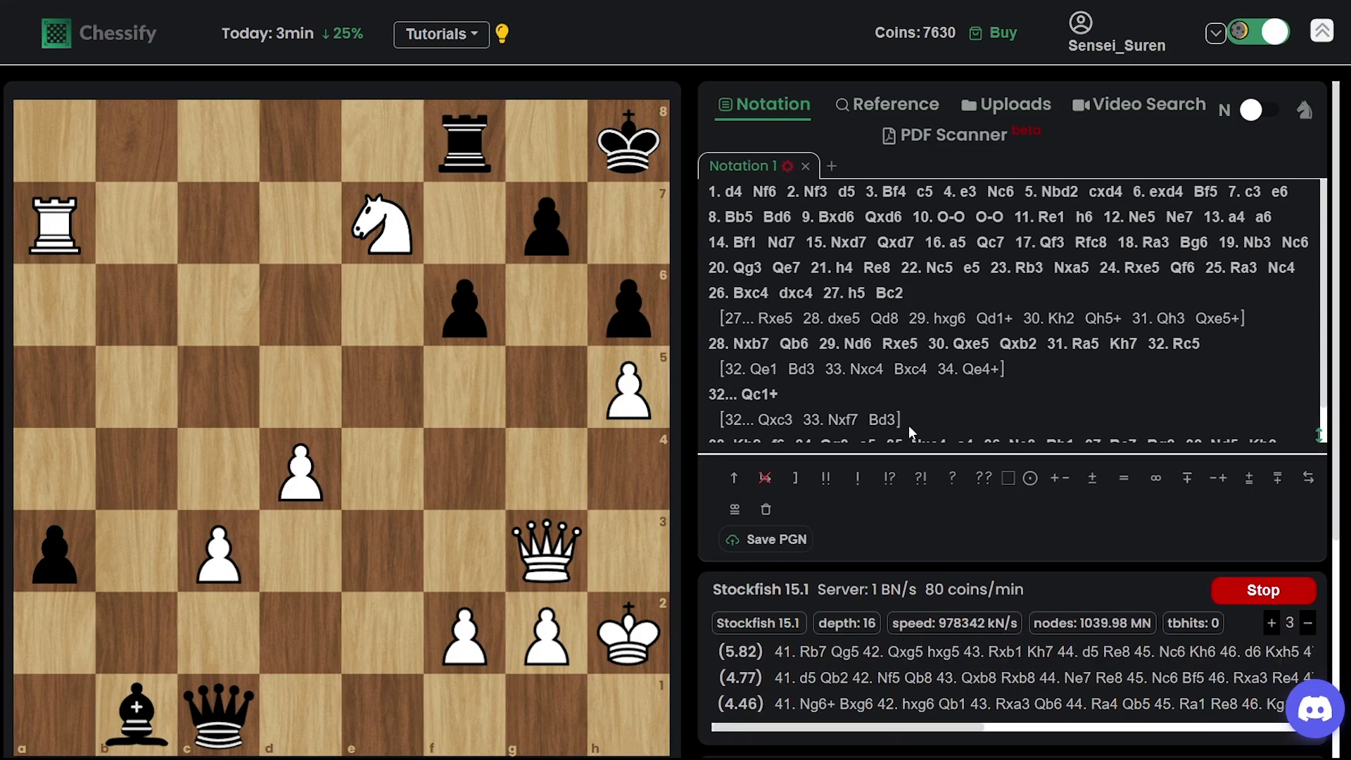
Play through 41.d5 a2 42.Qc7, and mark White's ideas with arrows from the knight to g6 and the queen to g7.
left_click(815, 680)
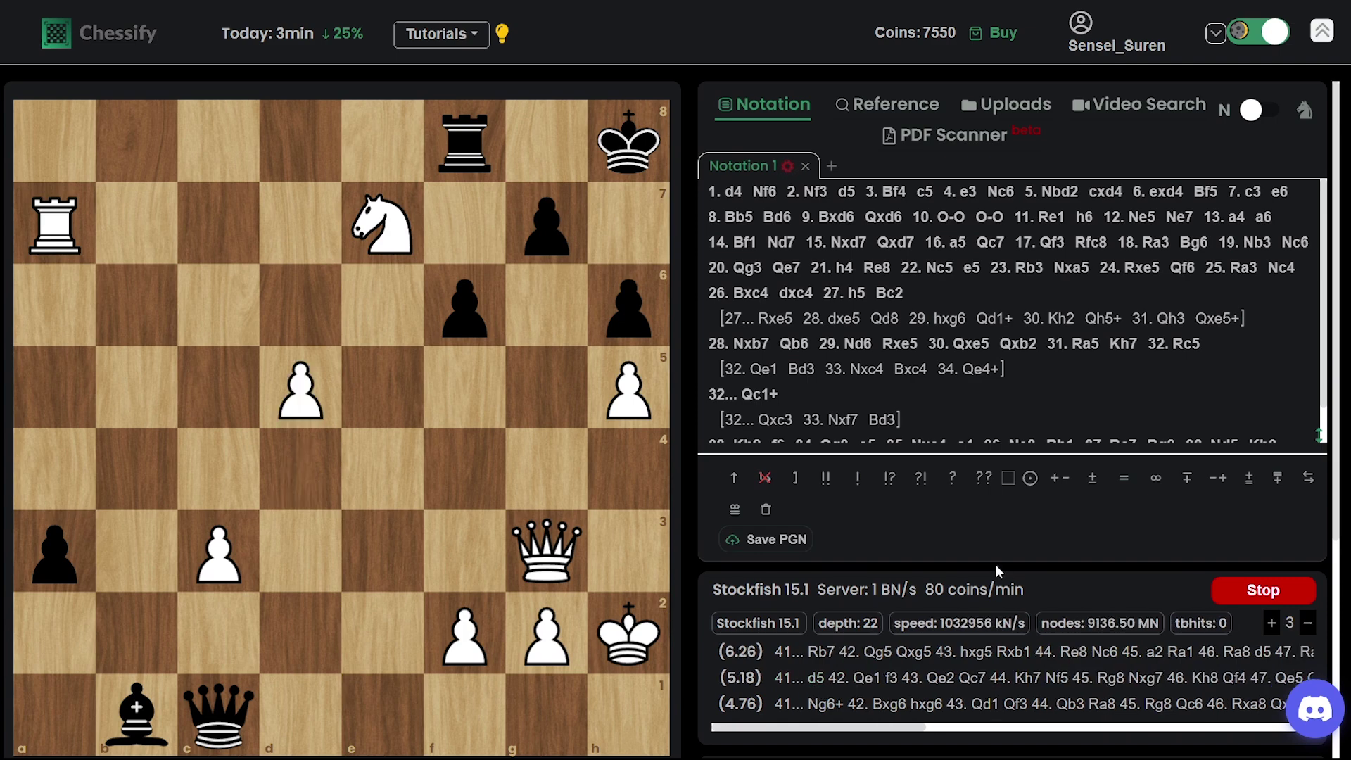
left_click_drag(55, 555, 83, 654)
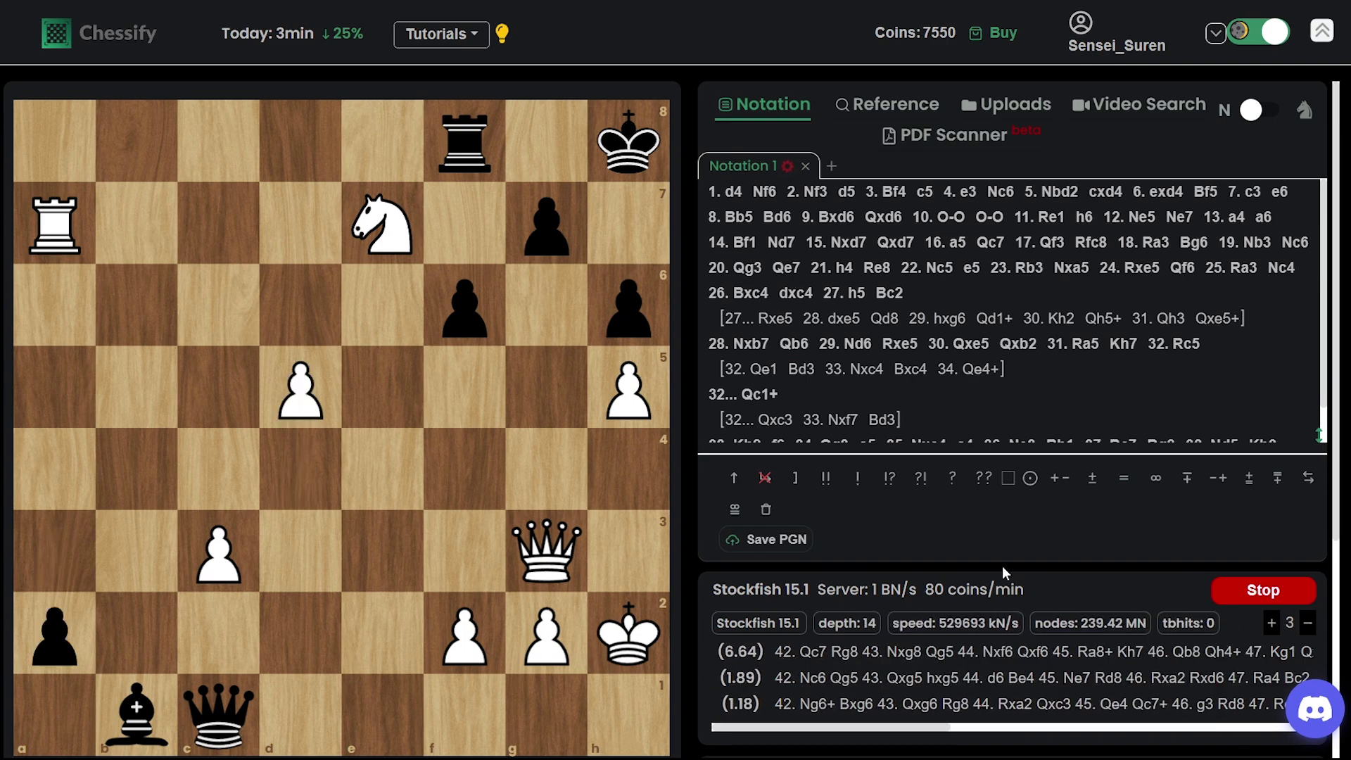
left_click_drag(547, 553, 218, 222)
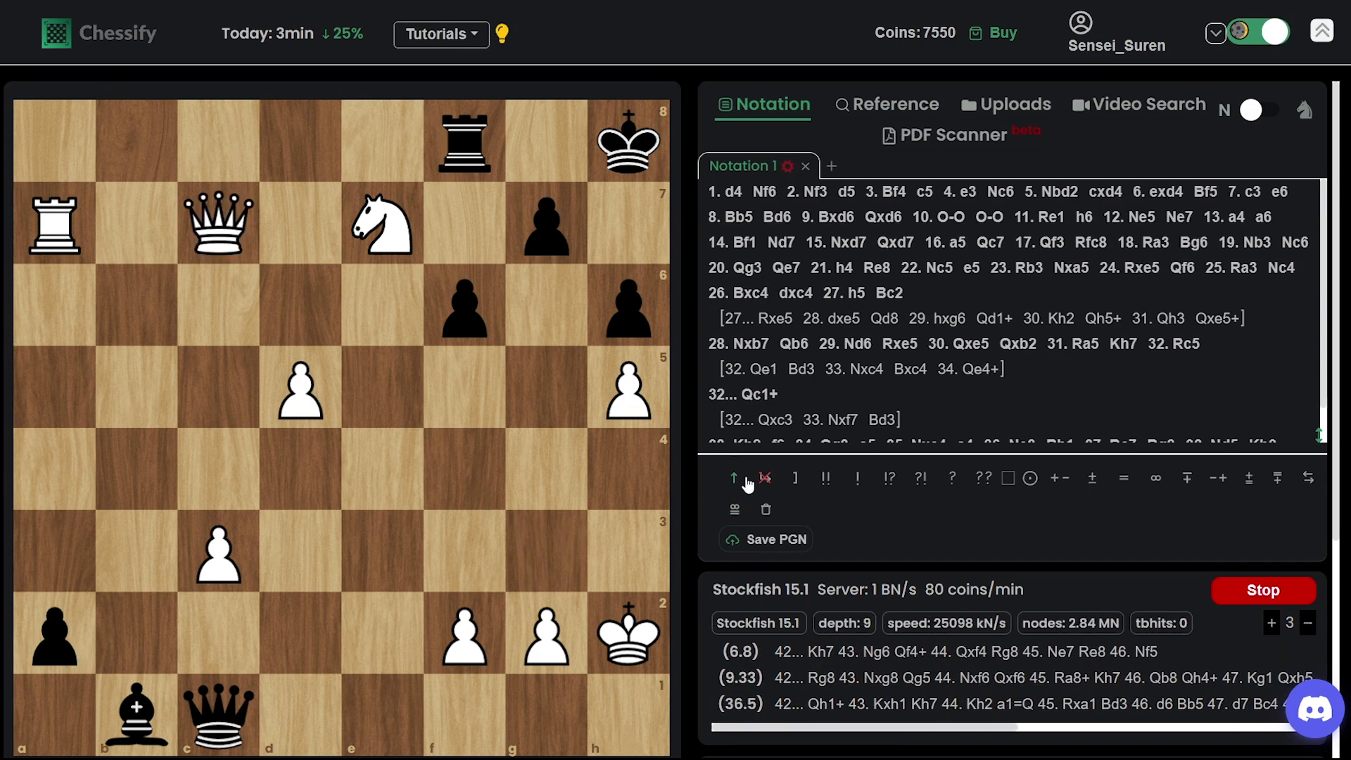
left_click_drag(381, 247, 535, 301)
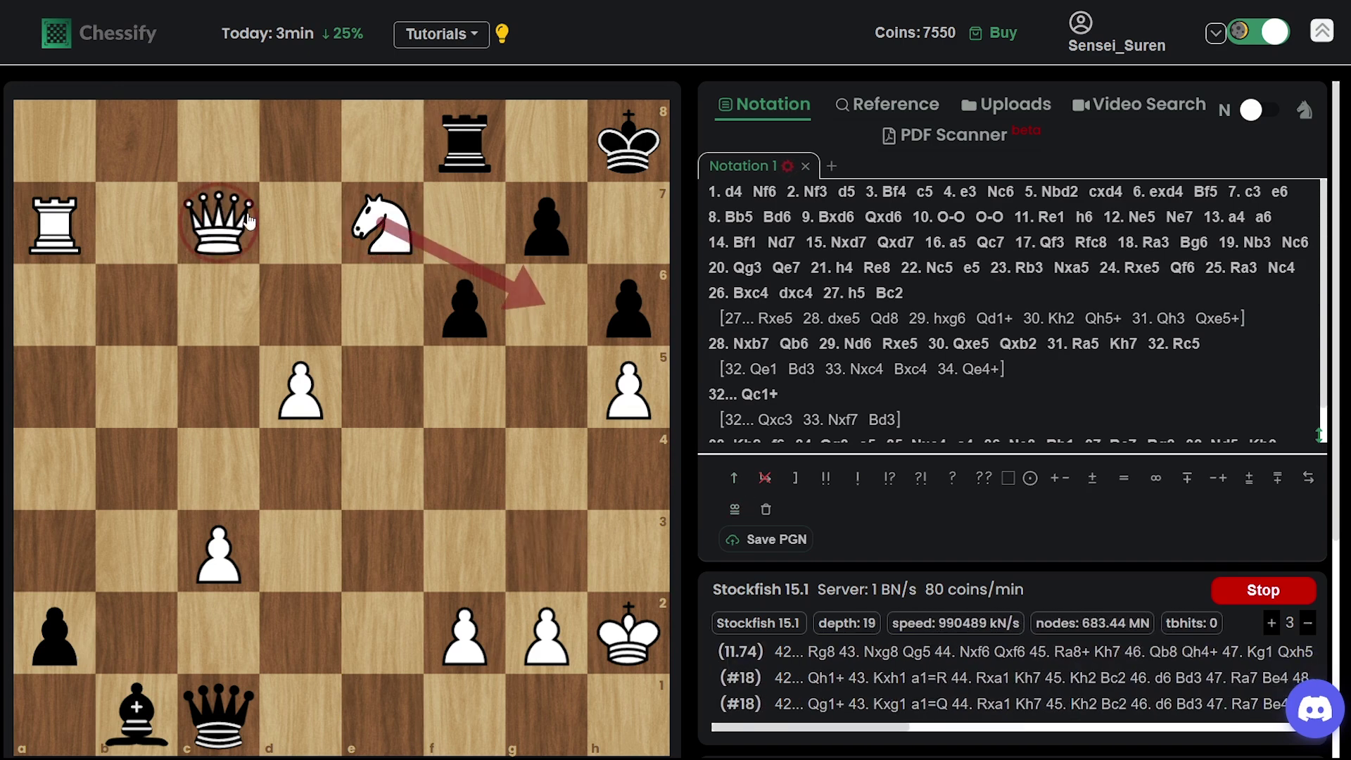
left_click_drag(218, 224, 542, 223)
Follow the main line through 42...Kh7 43.Ng6 Rg8 44.Qf7, checking Stockfish's evaluations.
key("Right")
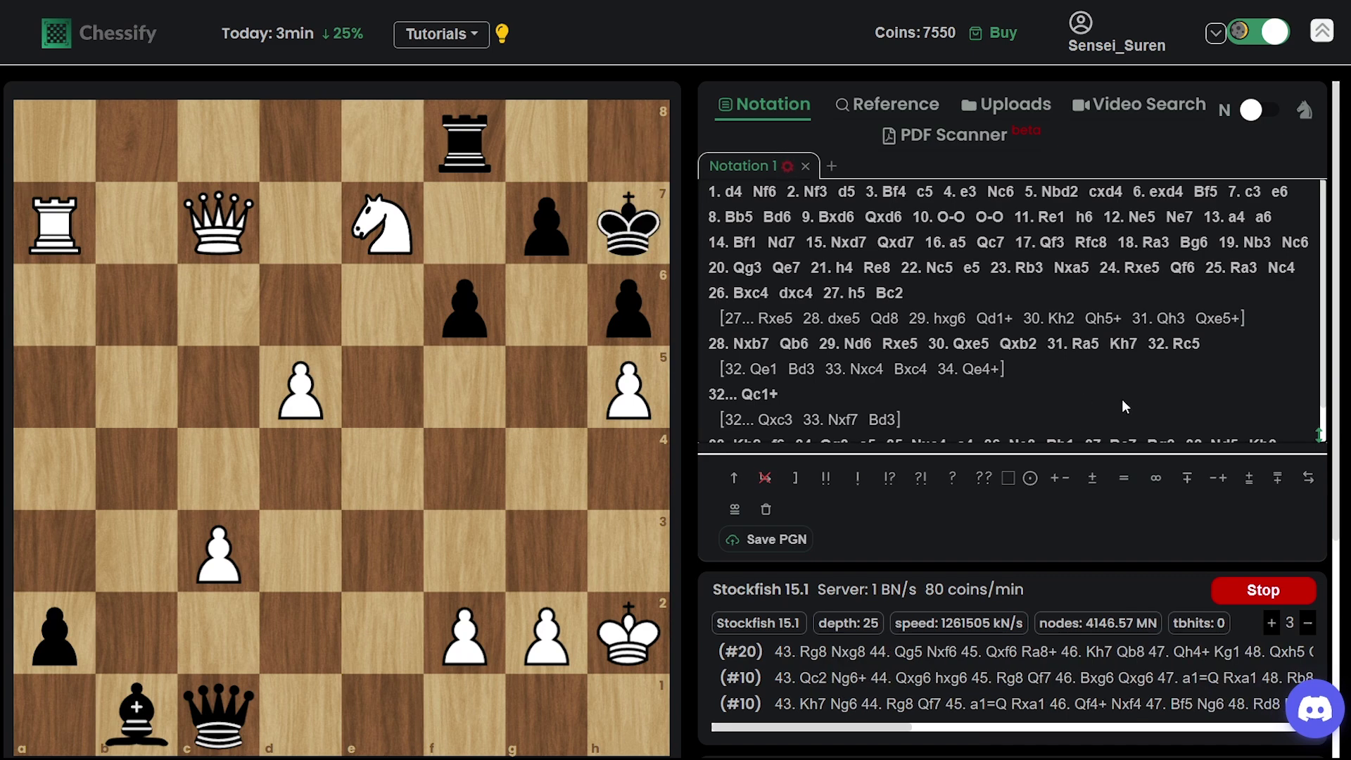
key("Right")
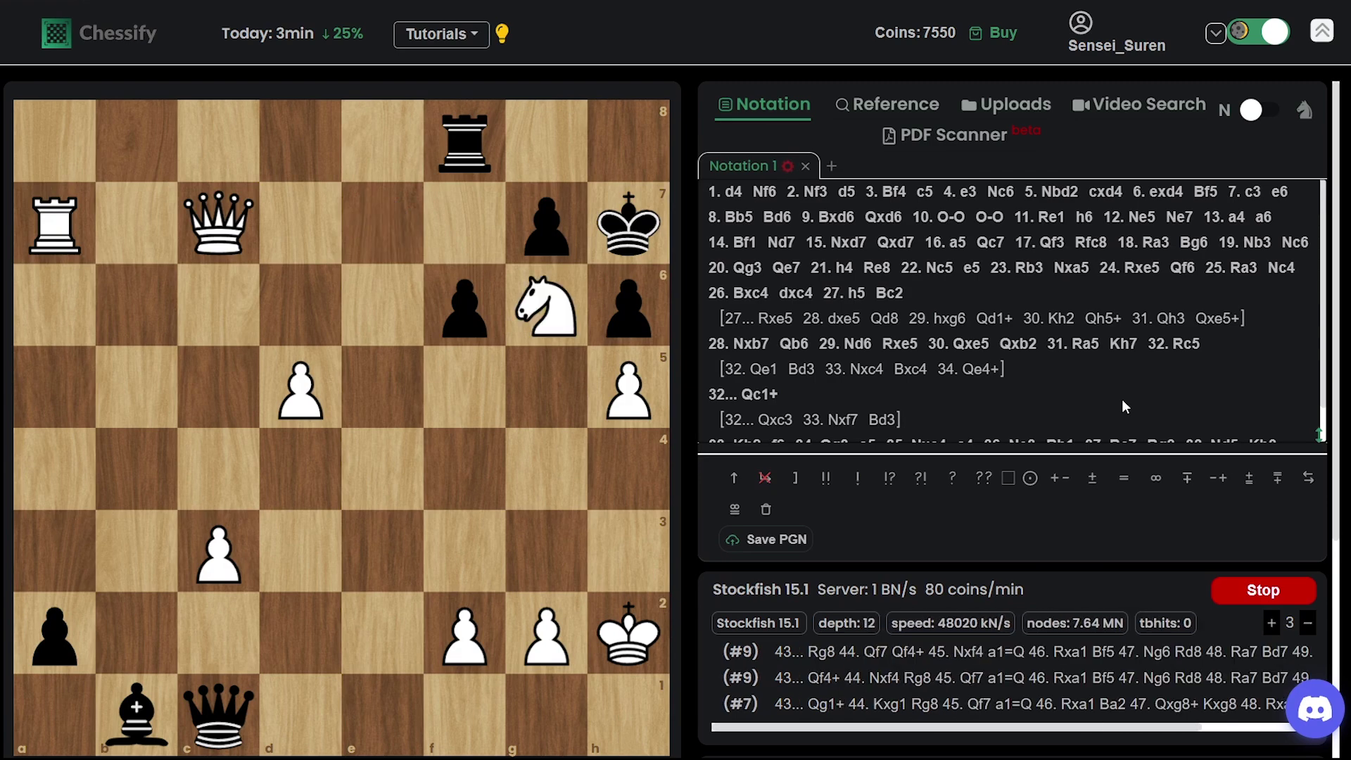
key("Right")
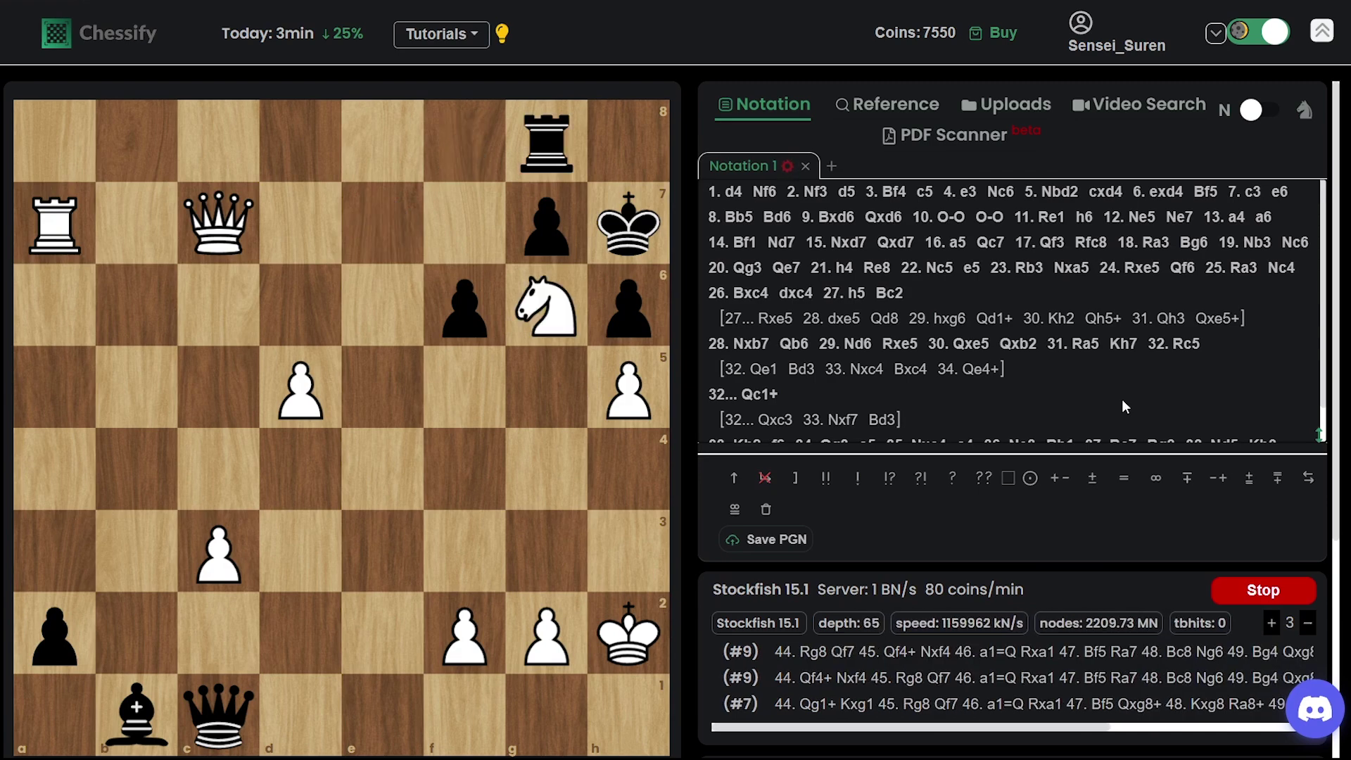
key("Right")
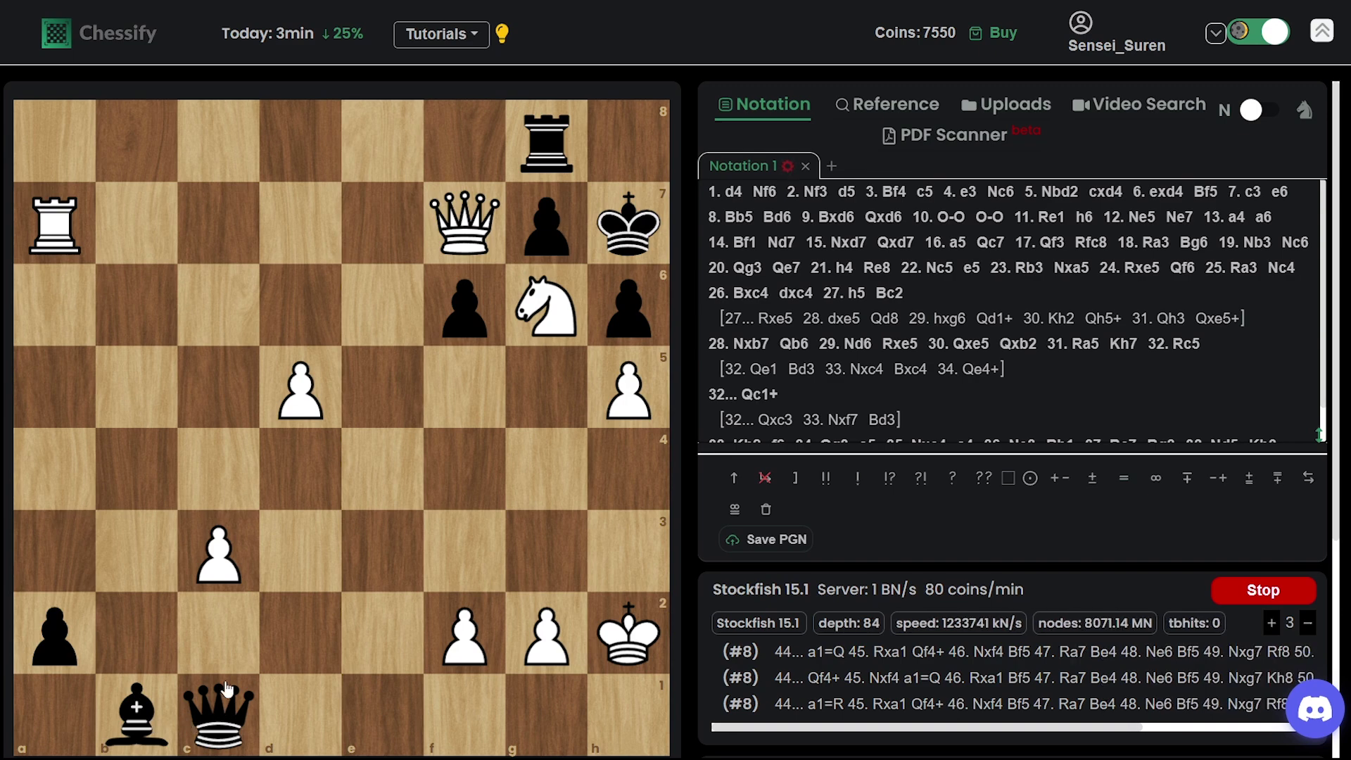
Extend the line after 44.Qf7 with 44...Qxc3 45.Qxg8+ Kxg8 46.Ra8+ Kf7 47.Rf8#.
left_click_drag(226, 689, 218, 554)
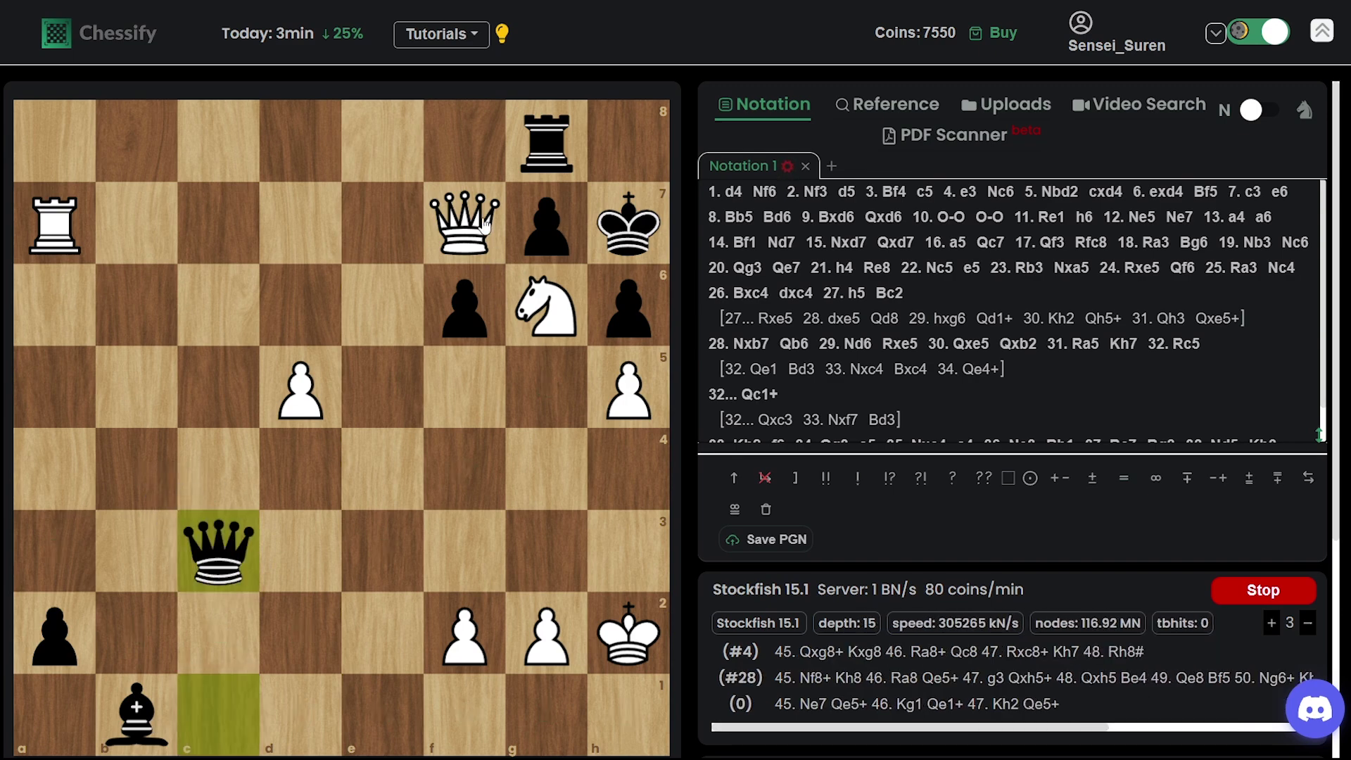
left_click_drag(484, 224, 546, 140)
left_click_drag(637, 214, 522, 153)
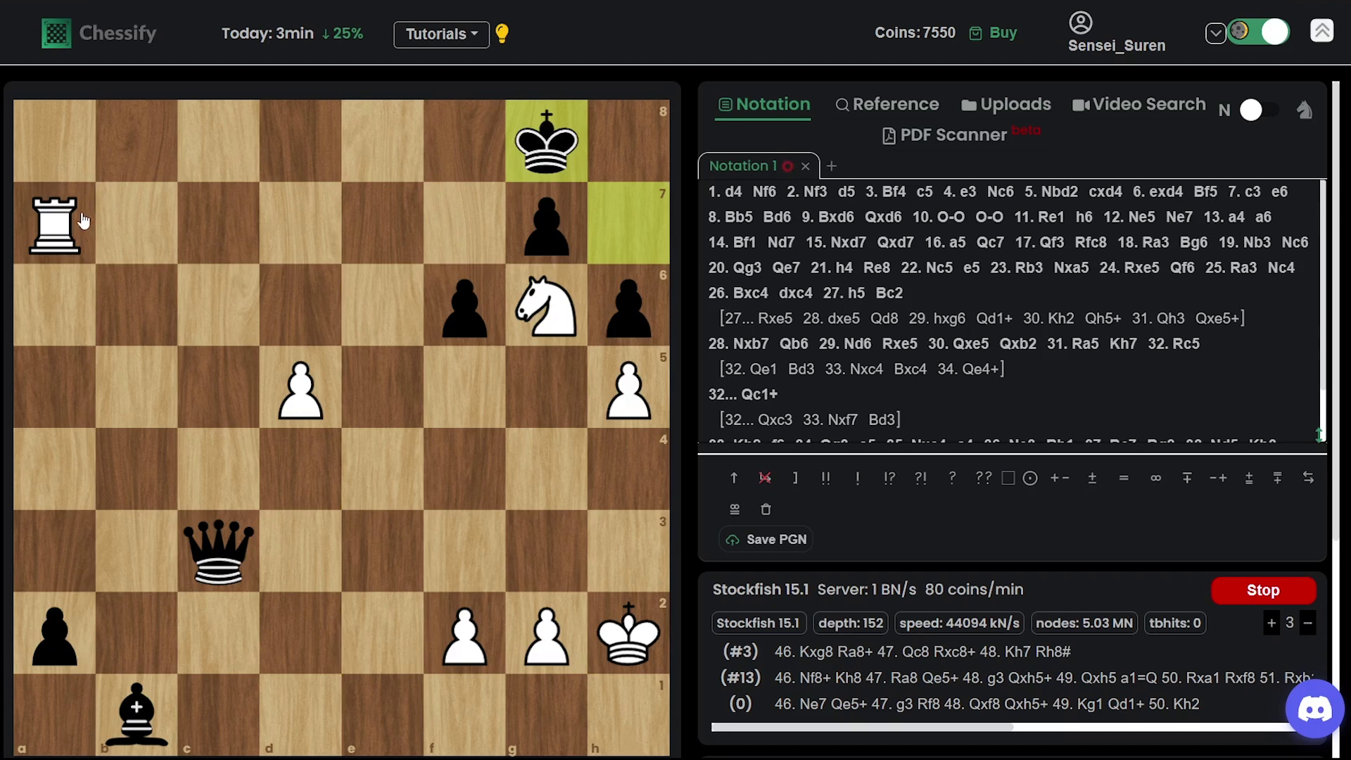
left_click_drag(83, 220, 56, 145)
left_click_drag(546, 144, 450, 239)
left_click_drag(70, 158, 483, 161)
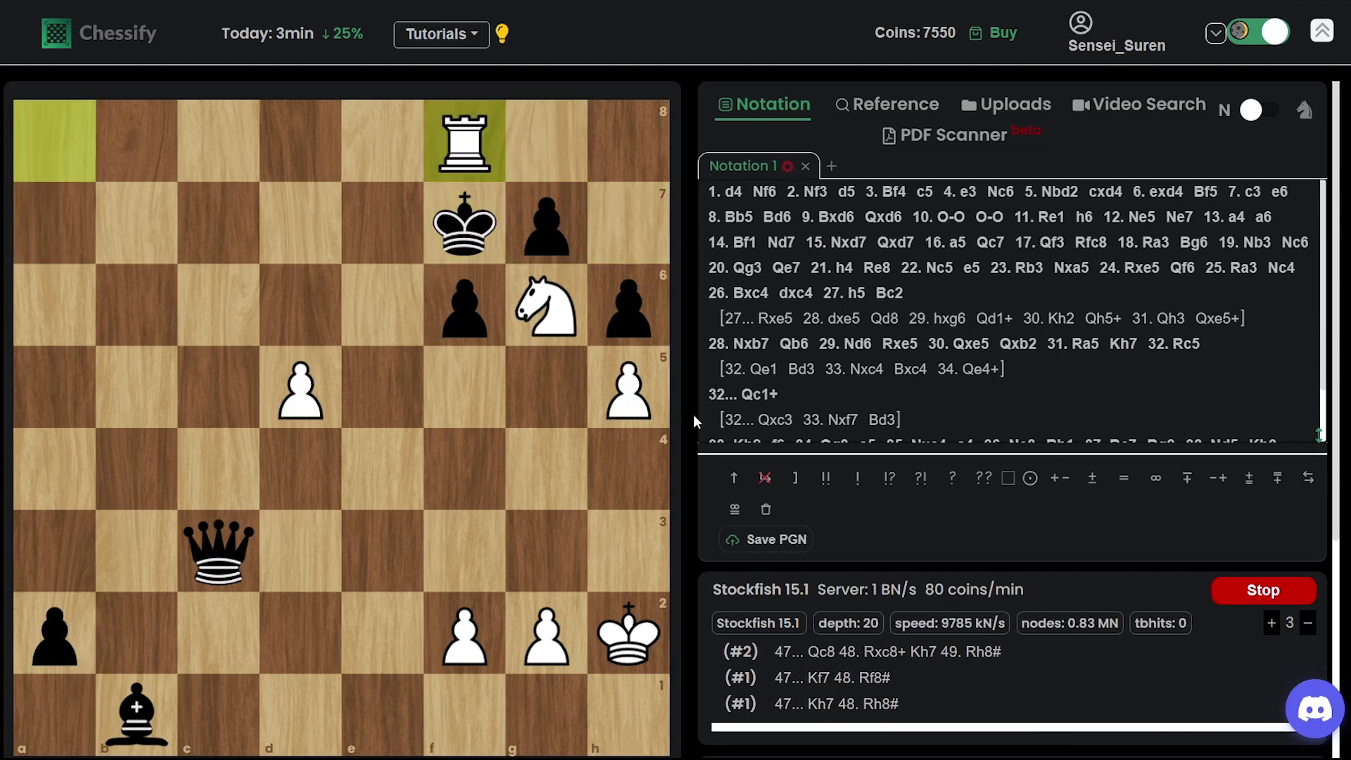
Step back from the final mate to the position after 42...Kh7.
key("Left")
key("Left")
key("Left")
key("Left")
key("Left")
key("Left")
key("Left")
key("Left")
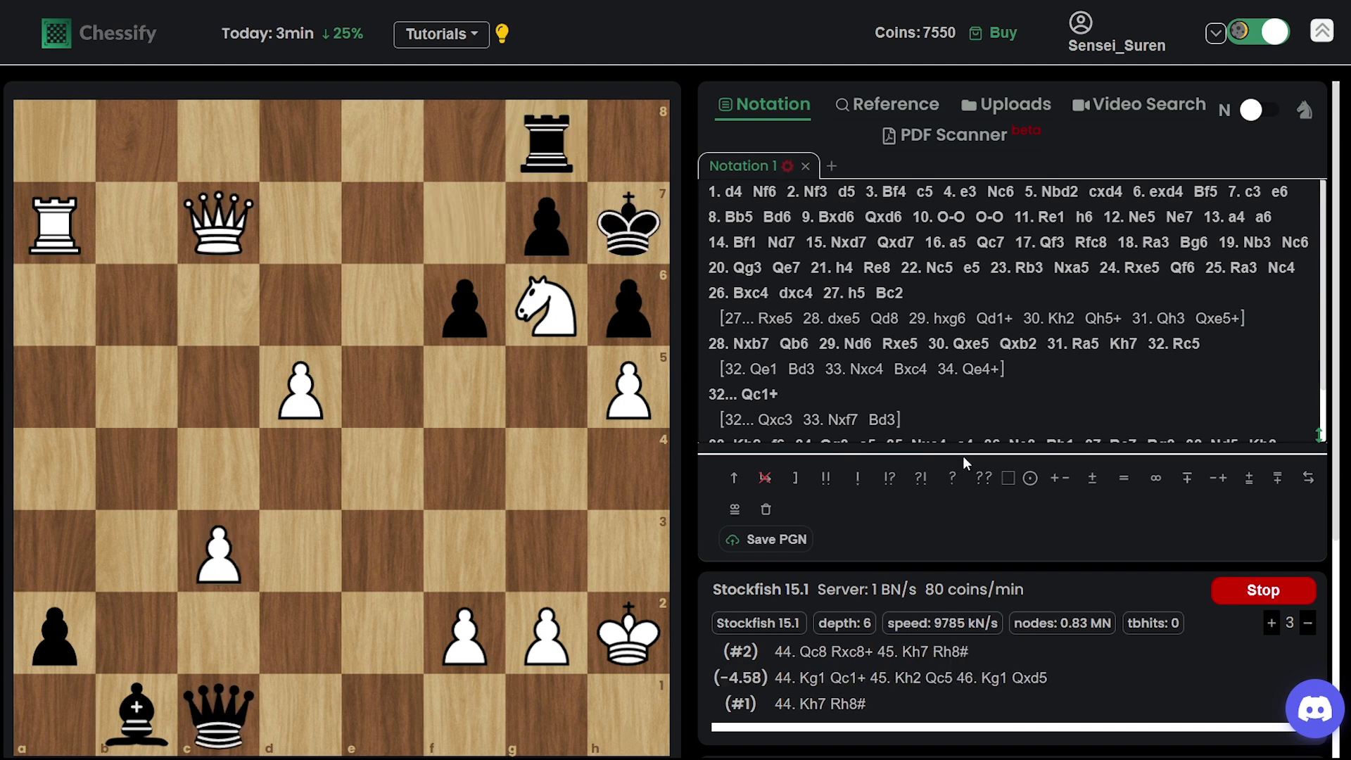
key("Left")
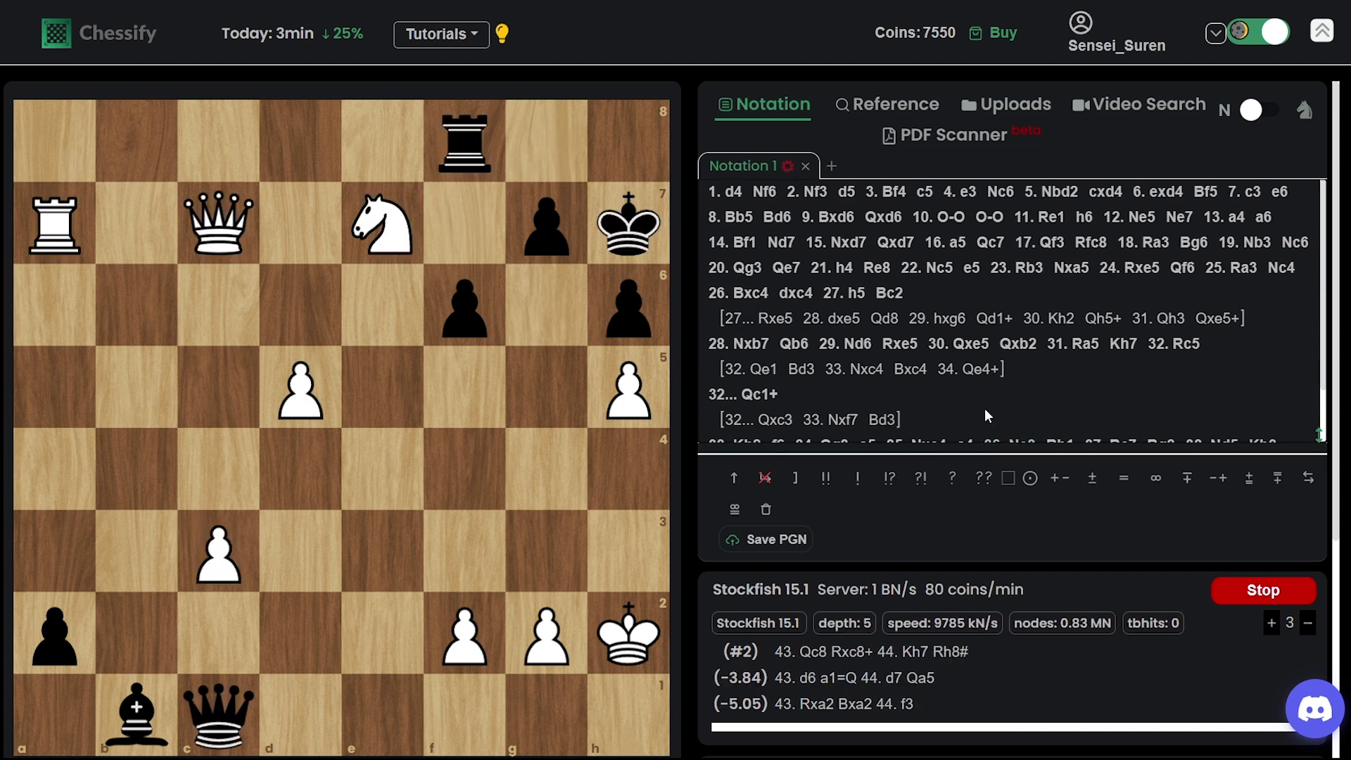
Revisit 43.Ng6 Rg8 44.Qf7 in the notation to recheck Stockfish's evaluations.
scroll(904, 397, "down", 2)
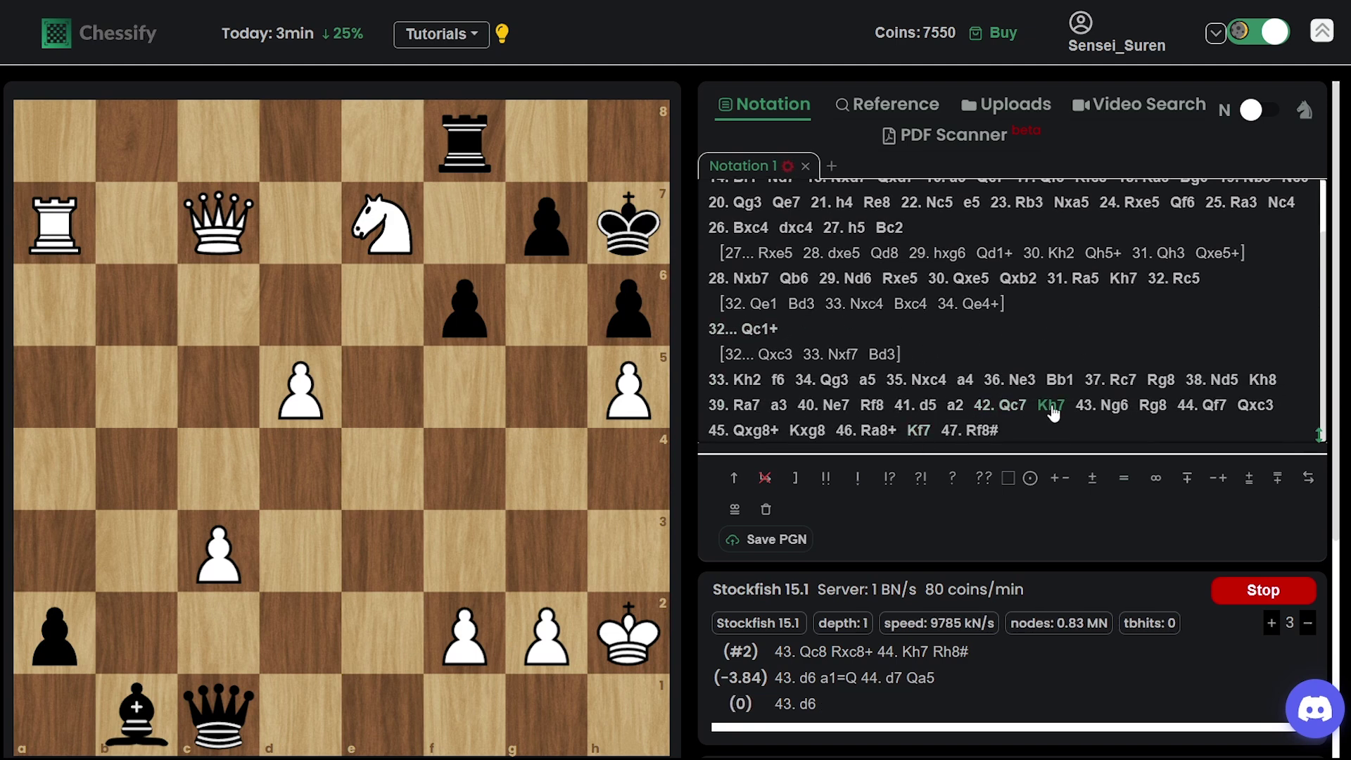
left_click(1105, 411)
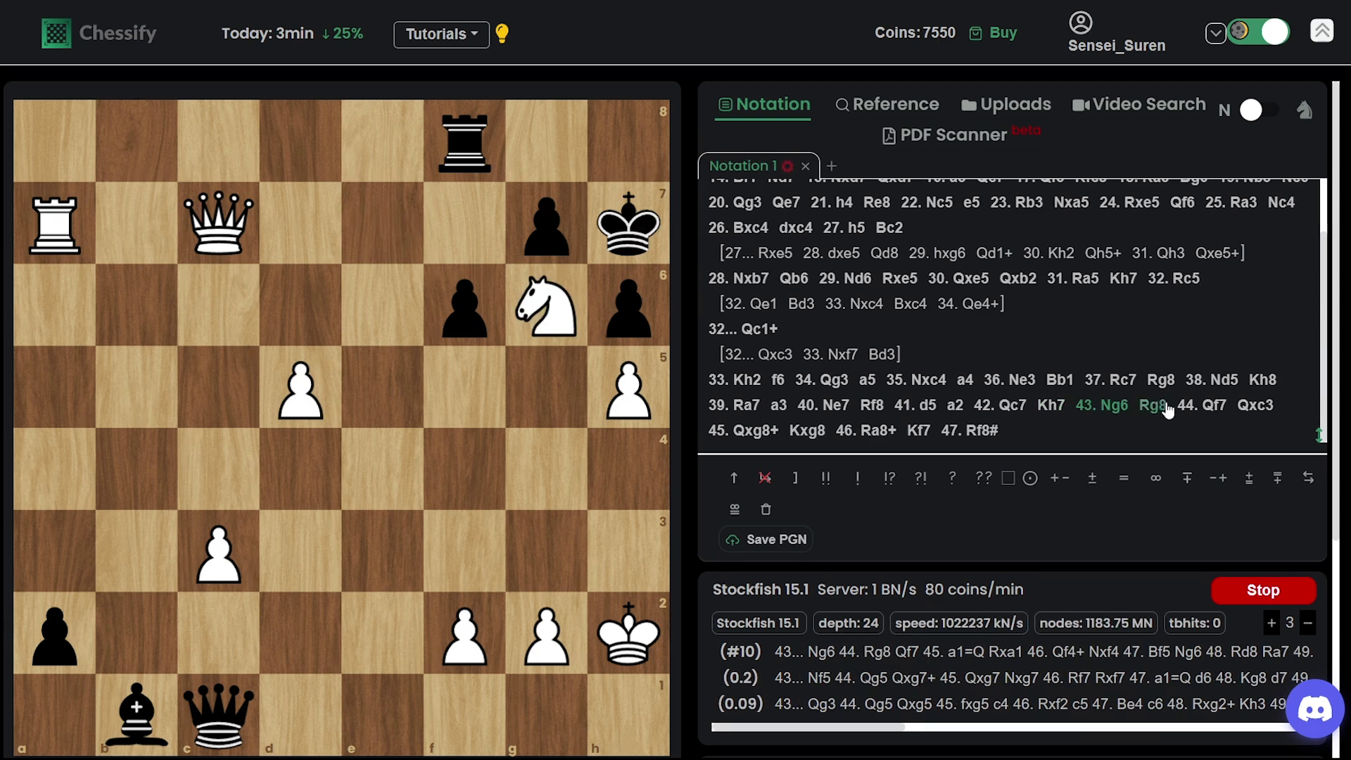
left_click(1160, 407)
left_click(1195, 414)
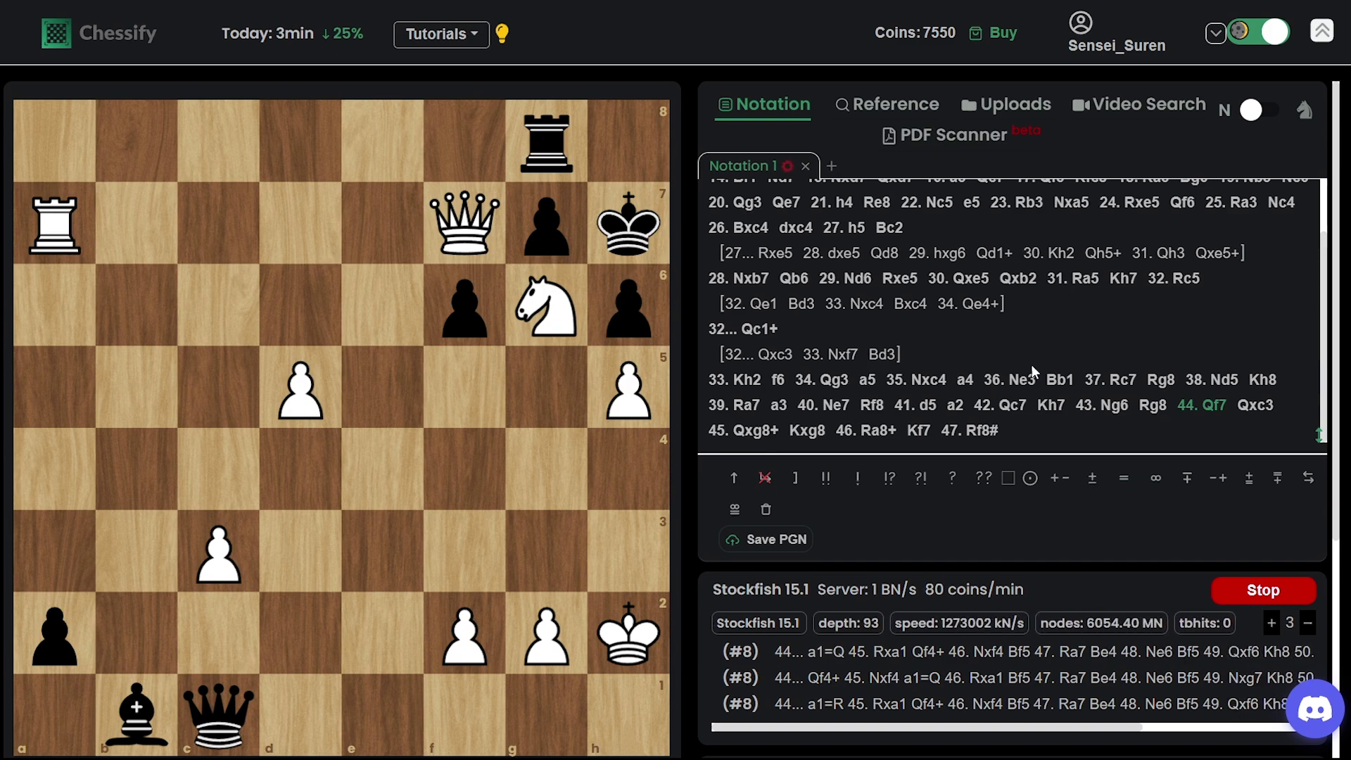
Return to 31...Kh7 and follow 32.Rc5 Qc1+ again, comparing both moves with Stockfish's alternatives.
scroll(938, 322, "up", 1)
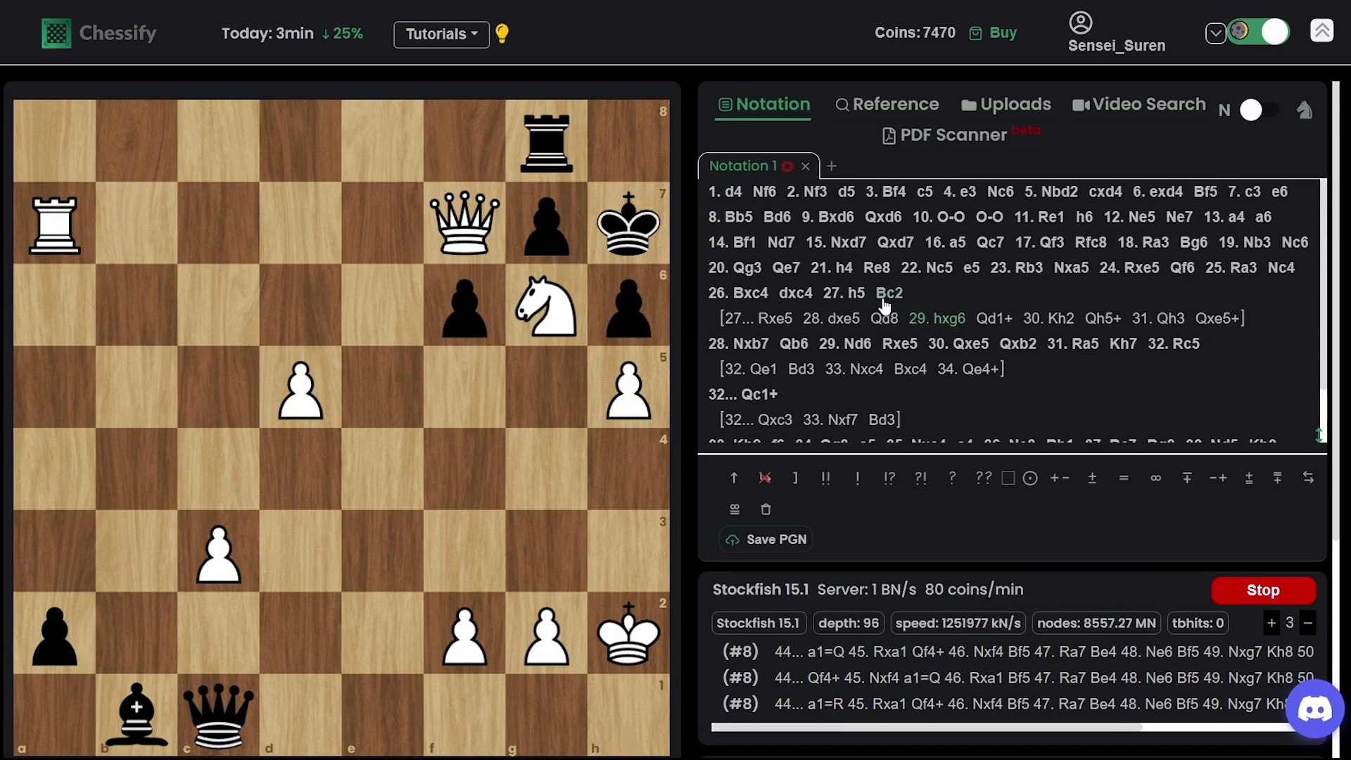
scroll(1196, 331, "down", 1)
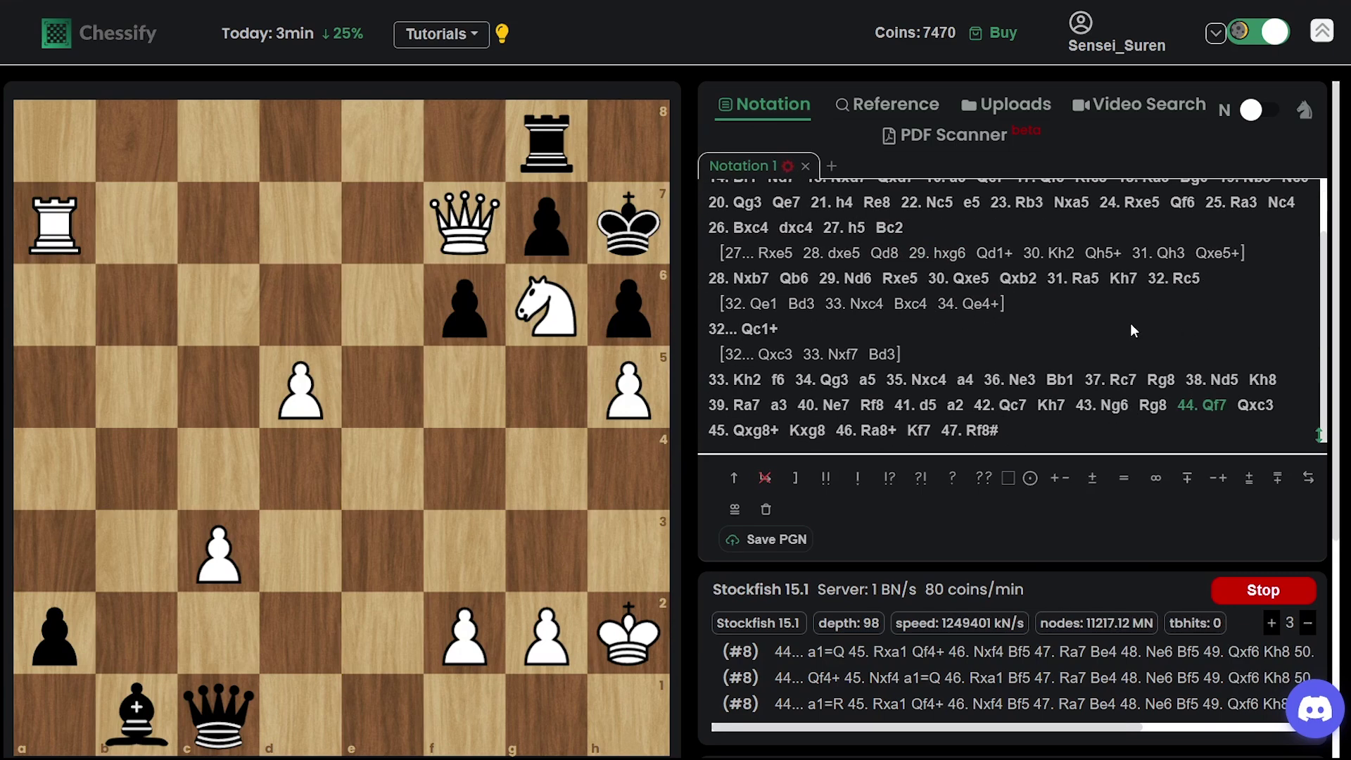
left_click(764, 328)
key("Left")
key("Left")
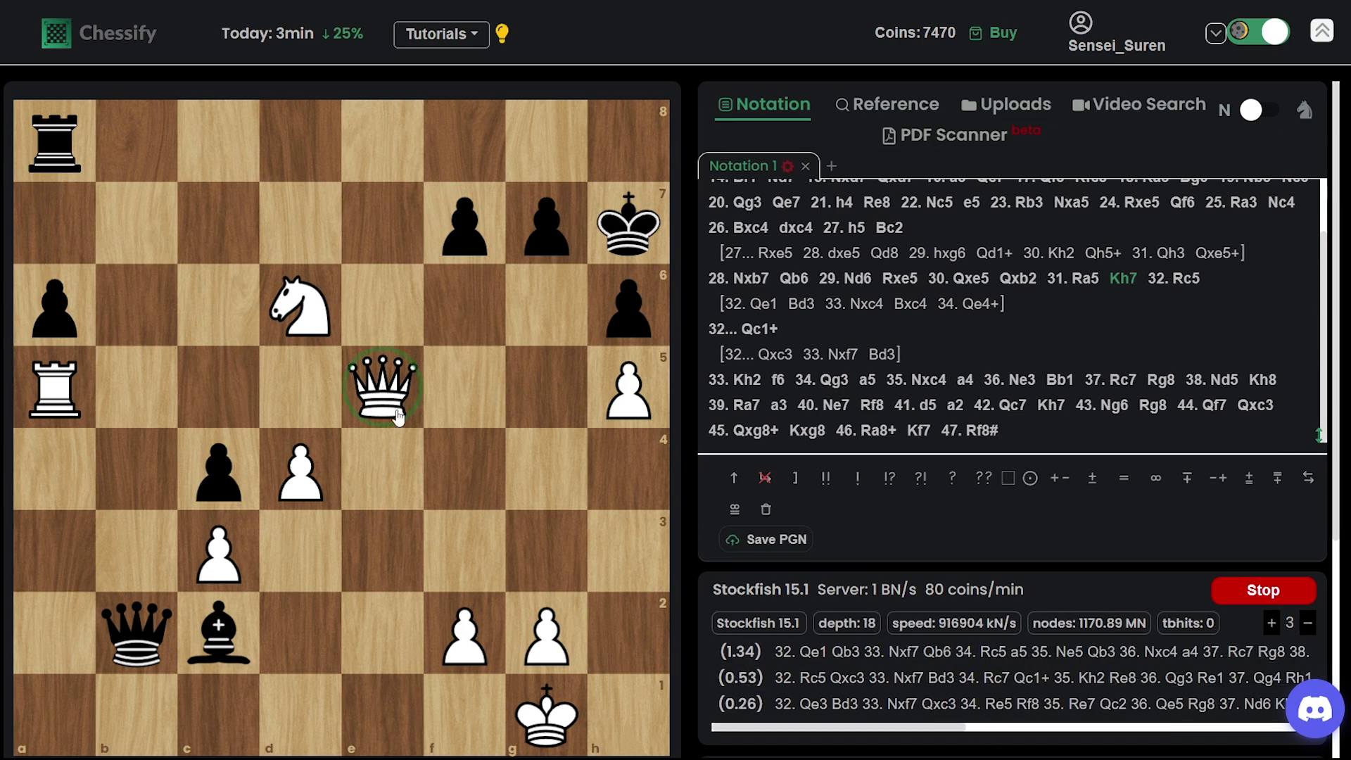
key("Right")
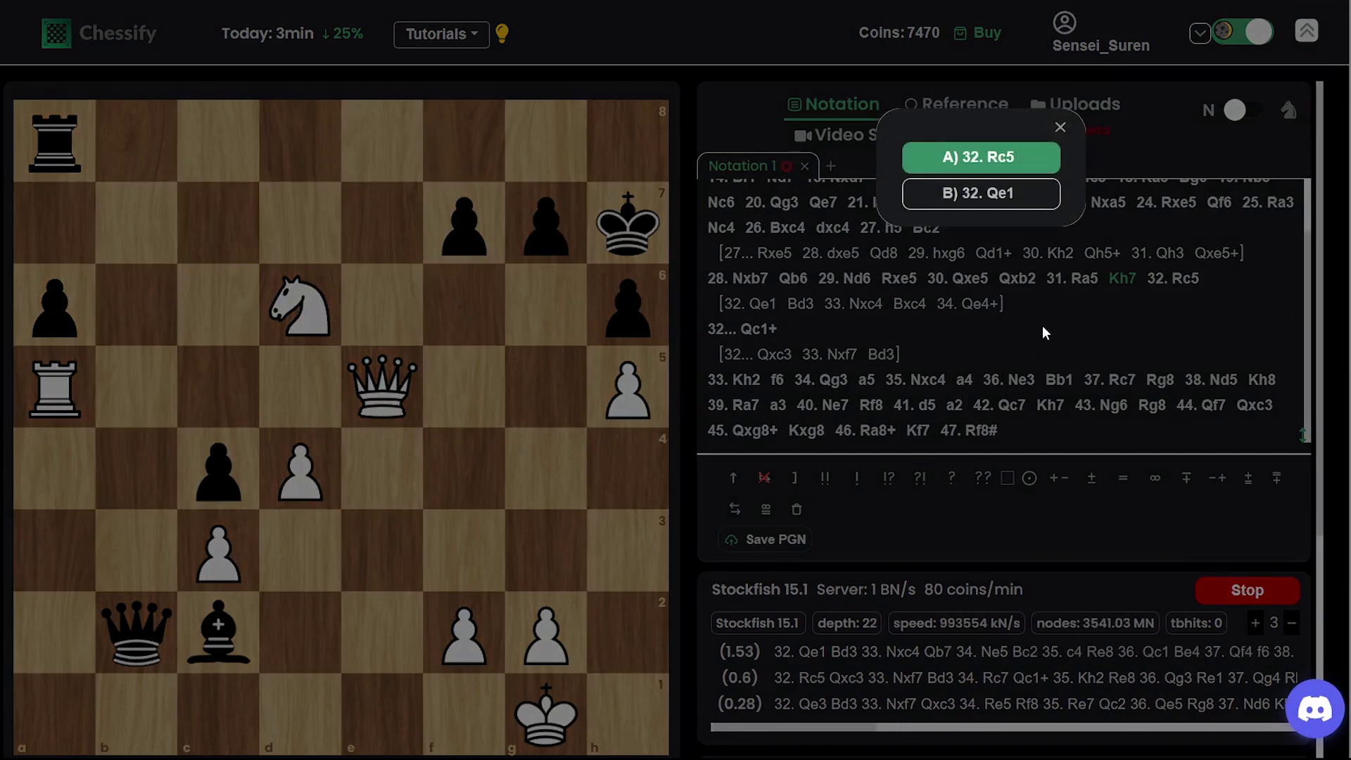
key("Return")
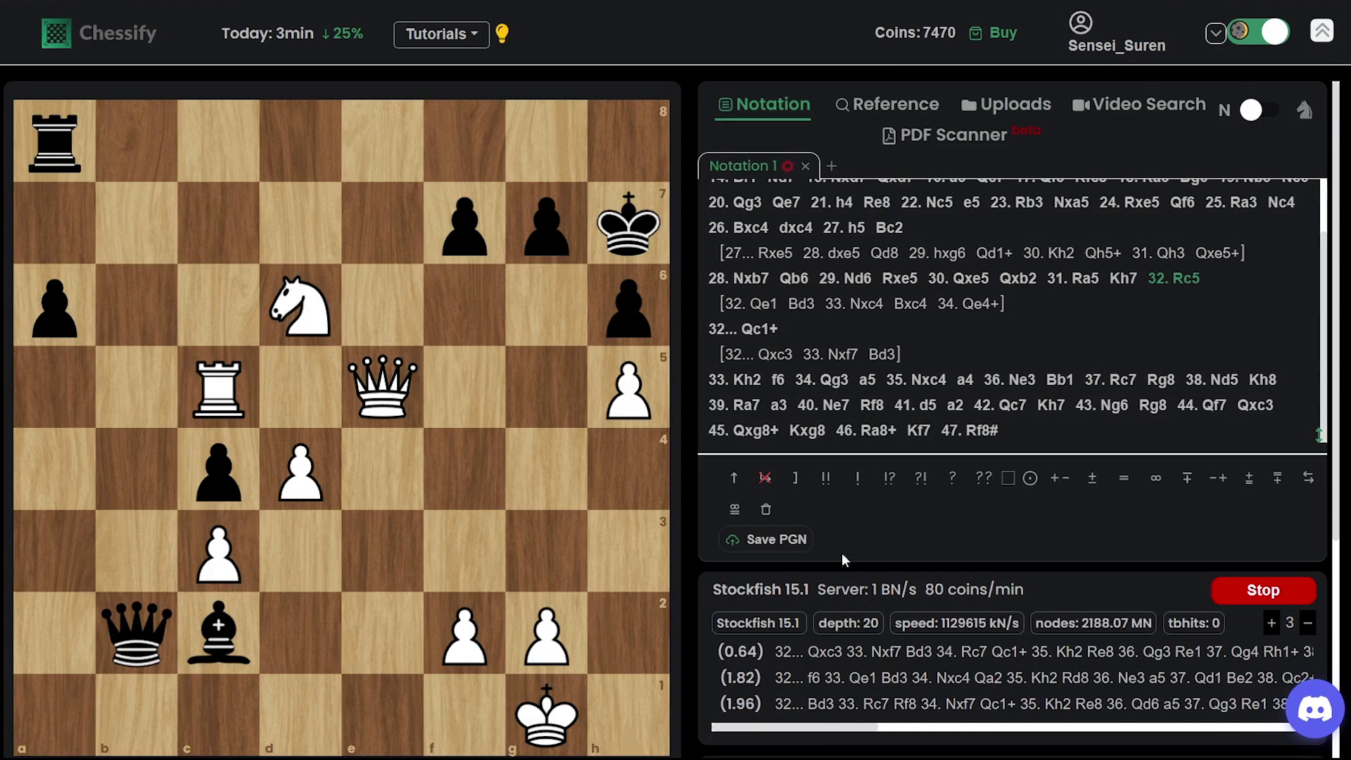
key("Right")
key("Return")
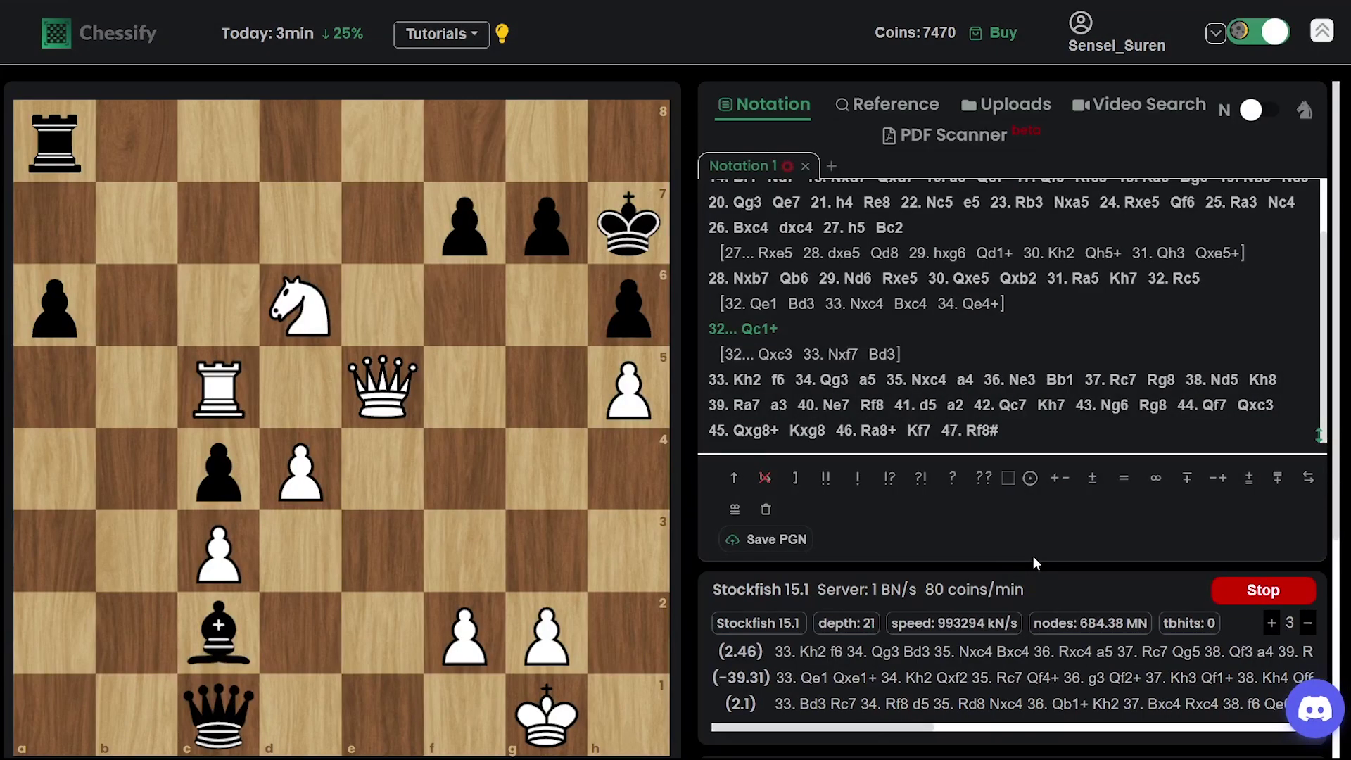